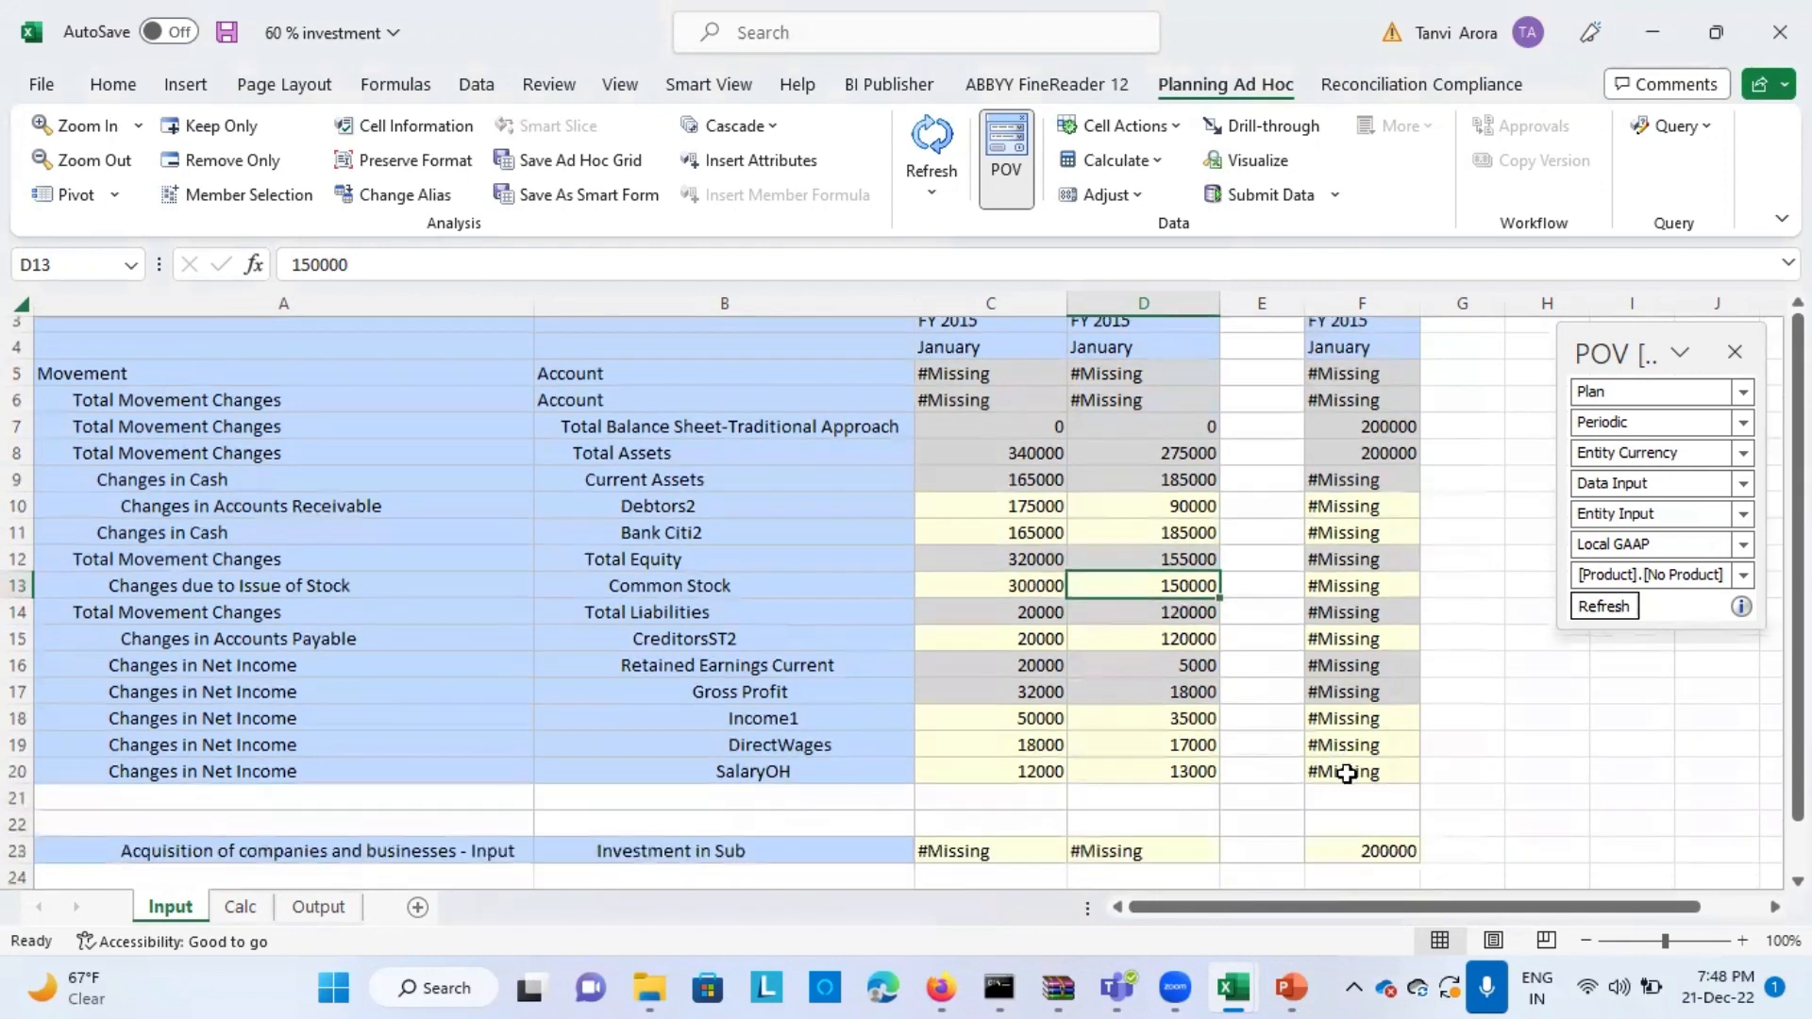
# - Examine the January FY 2015 balances of South101 and South102 and the Investment in Sub row on the Input sheet
pyautogui.scroll(1, 1339, 769)
pyautogui.scroll(-1, 776, 461)
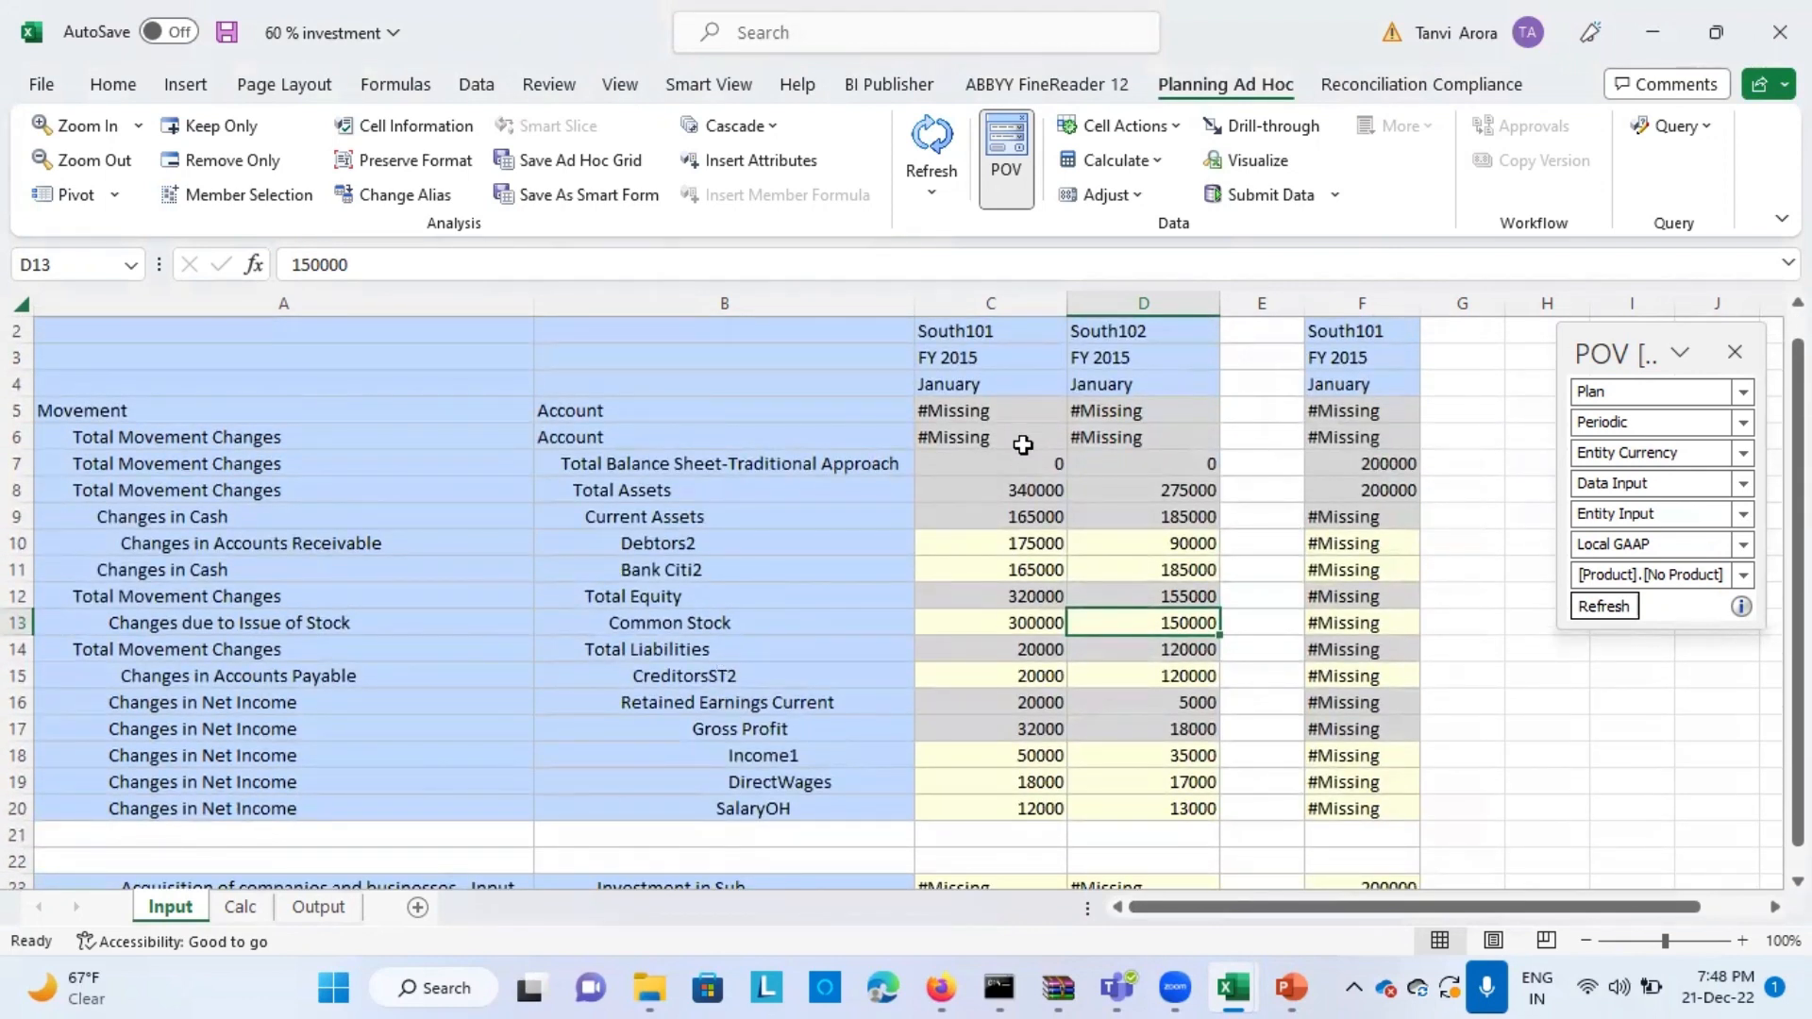
pyautogui.click(1018, 326)
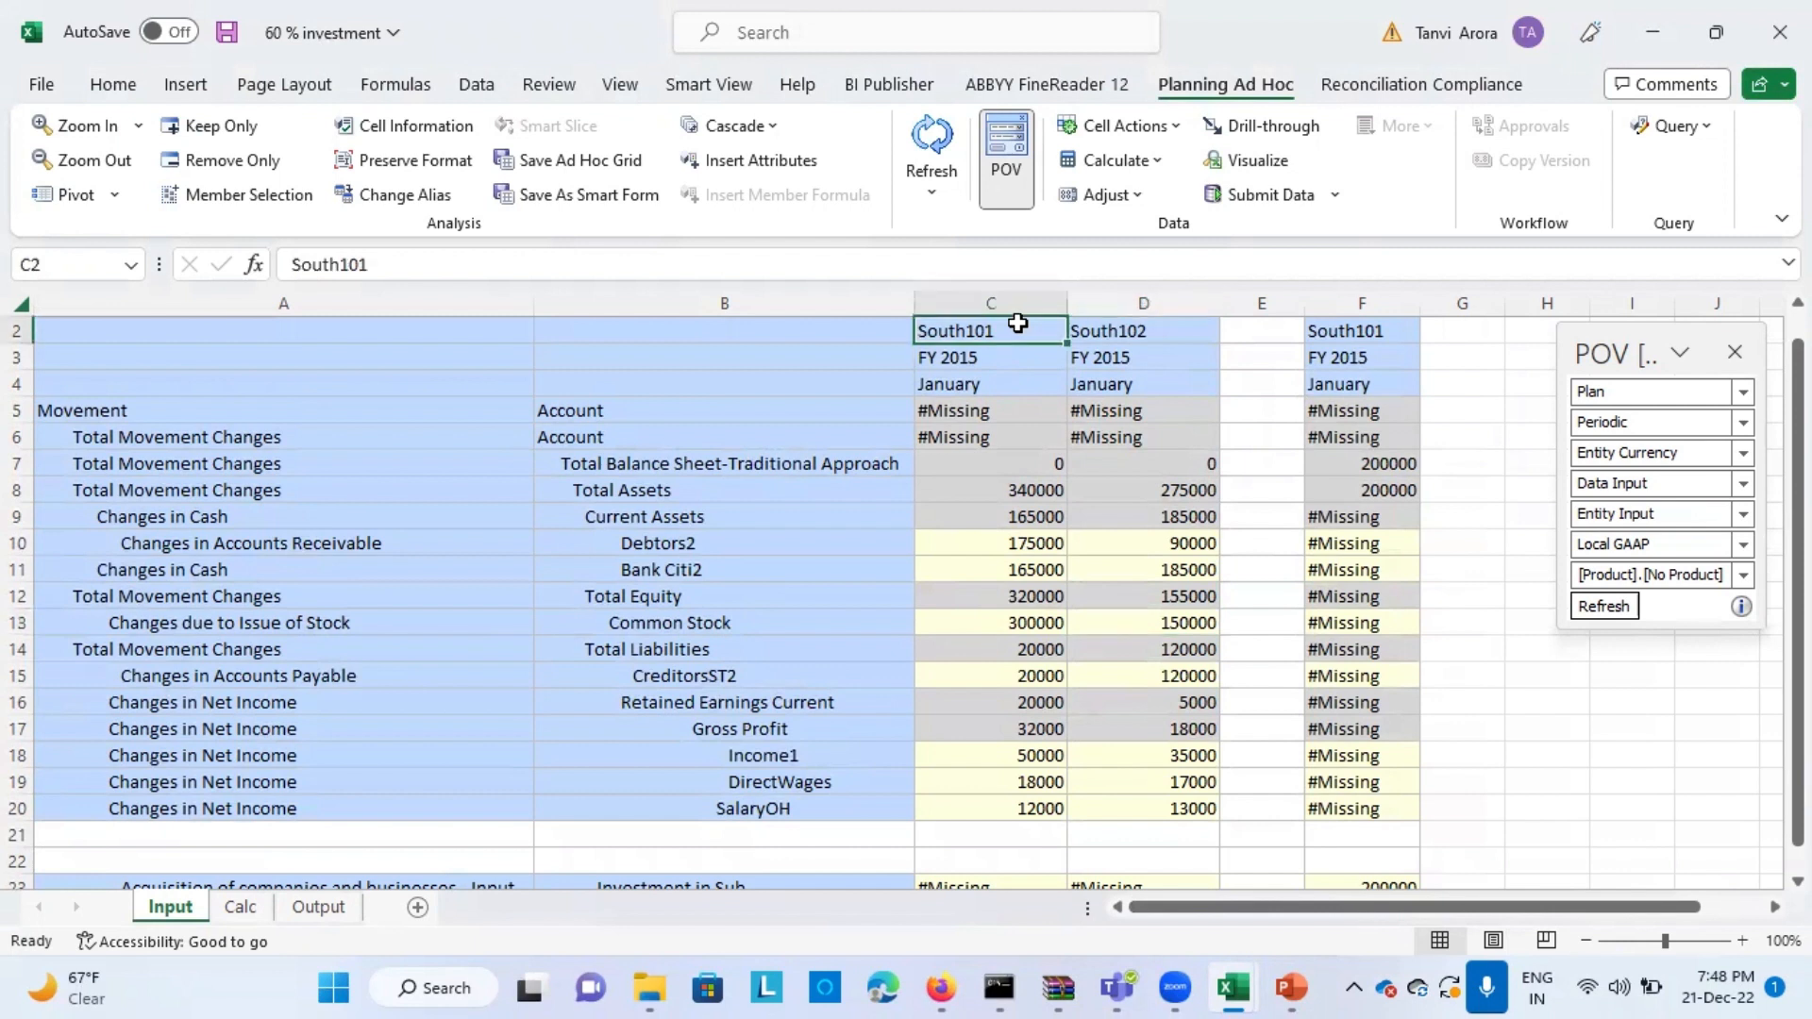
pyautogui.click(1116, 325)
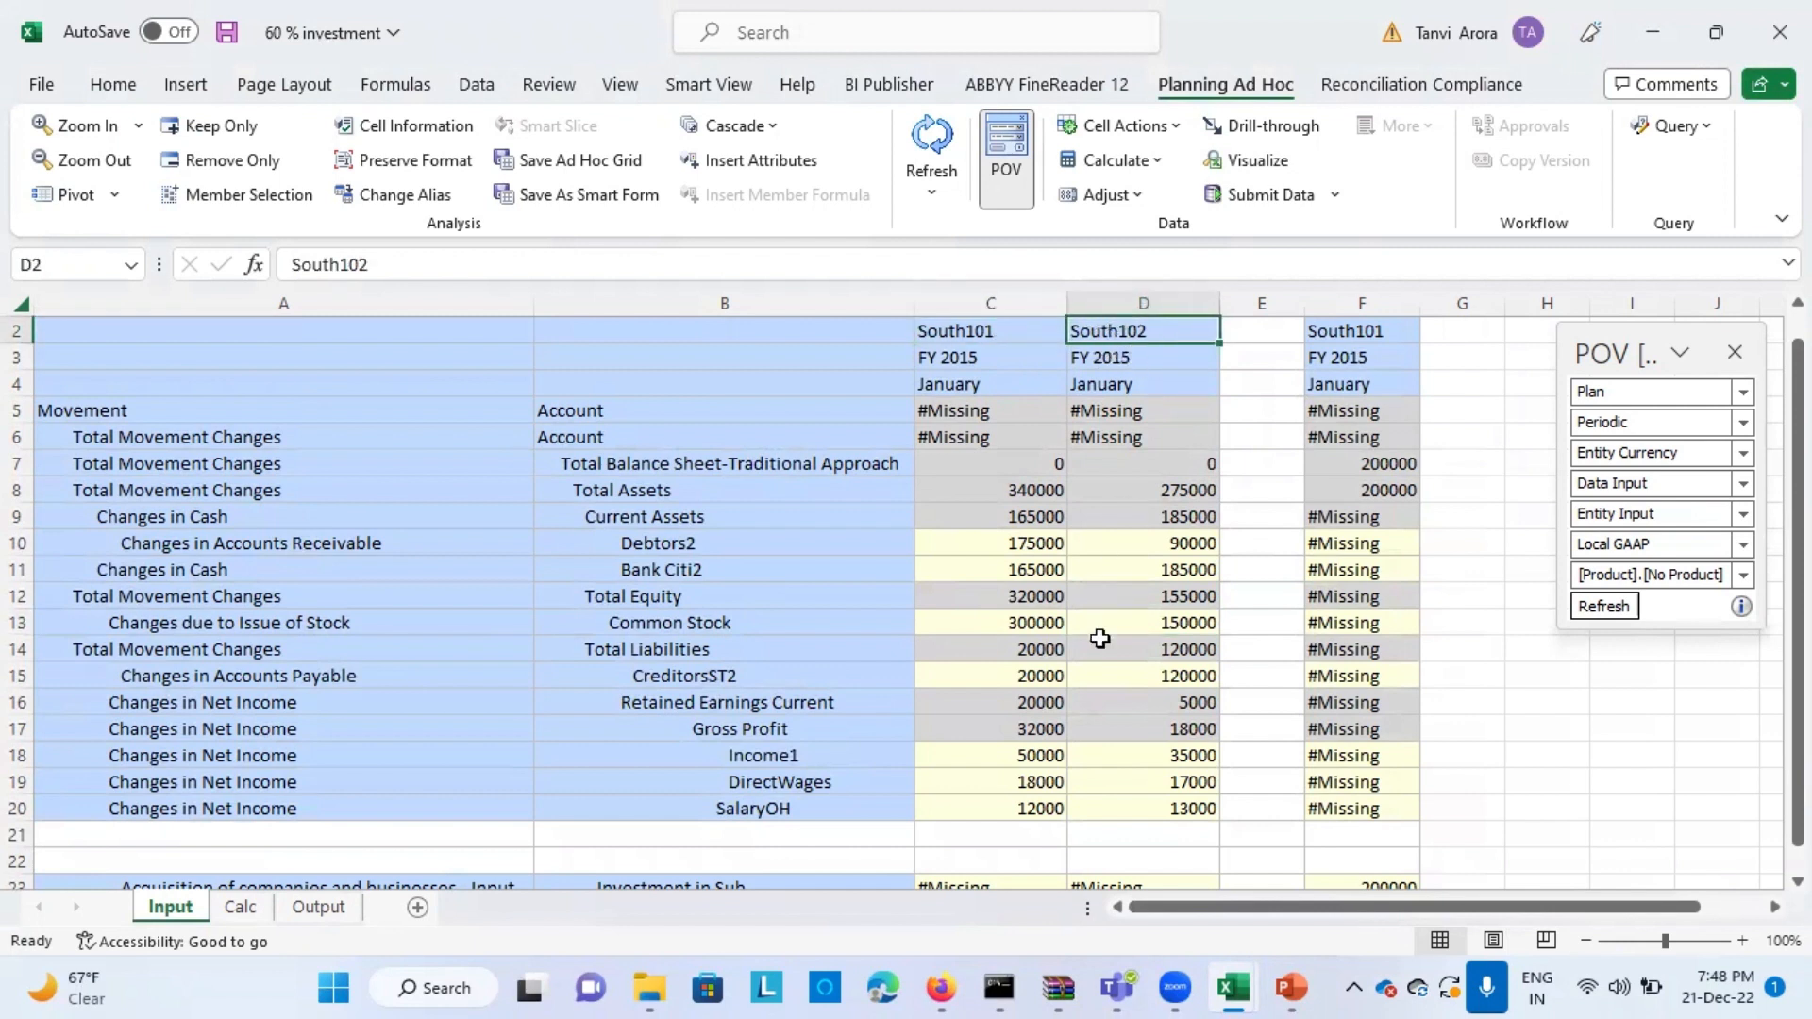
pyautogui.scroll(-2, 1132, 751)
pyautogui.click(1289, 758)
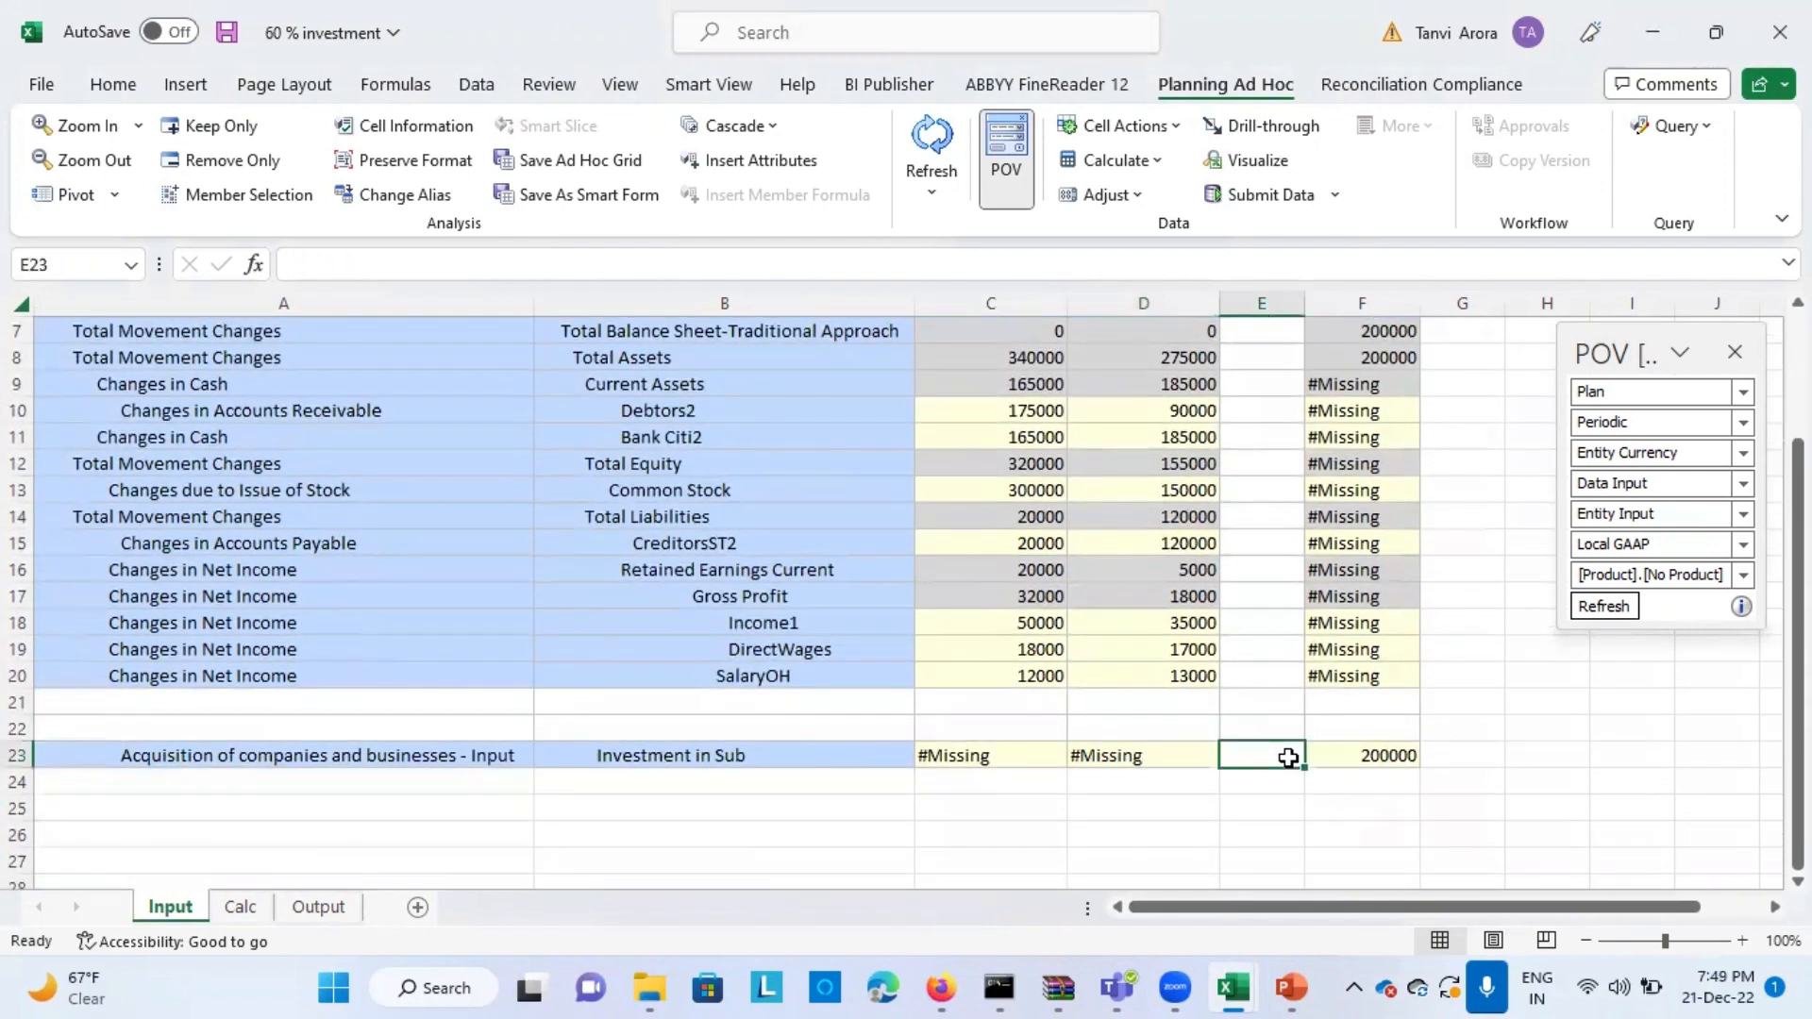
pyautogui.scroll(2, 996, 585)
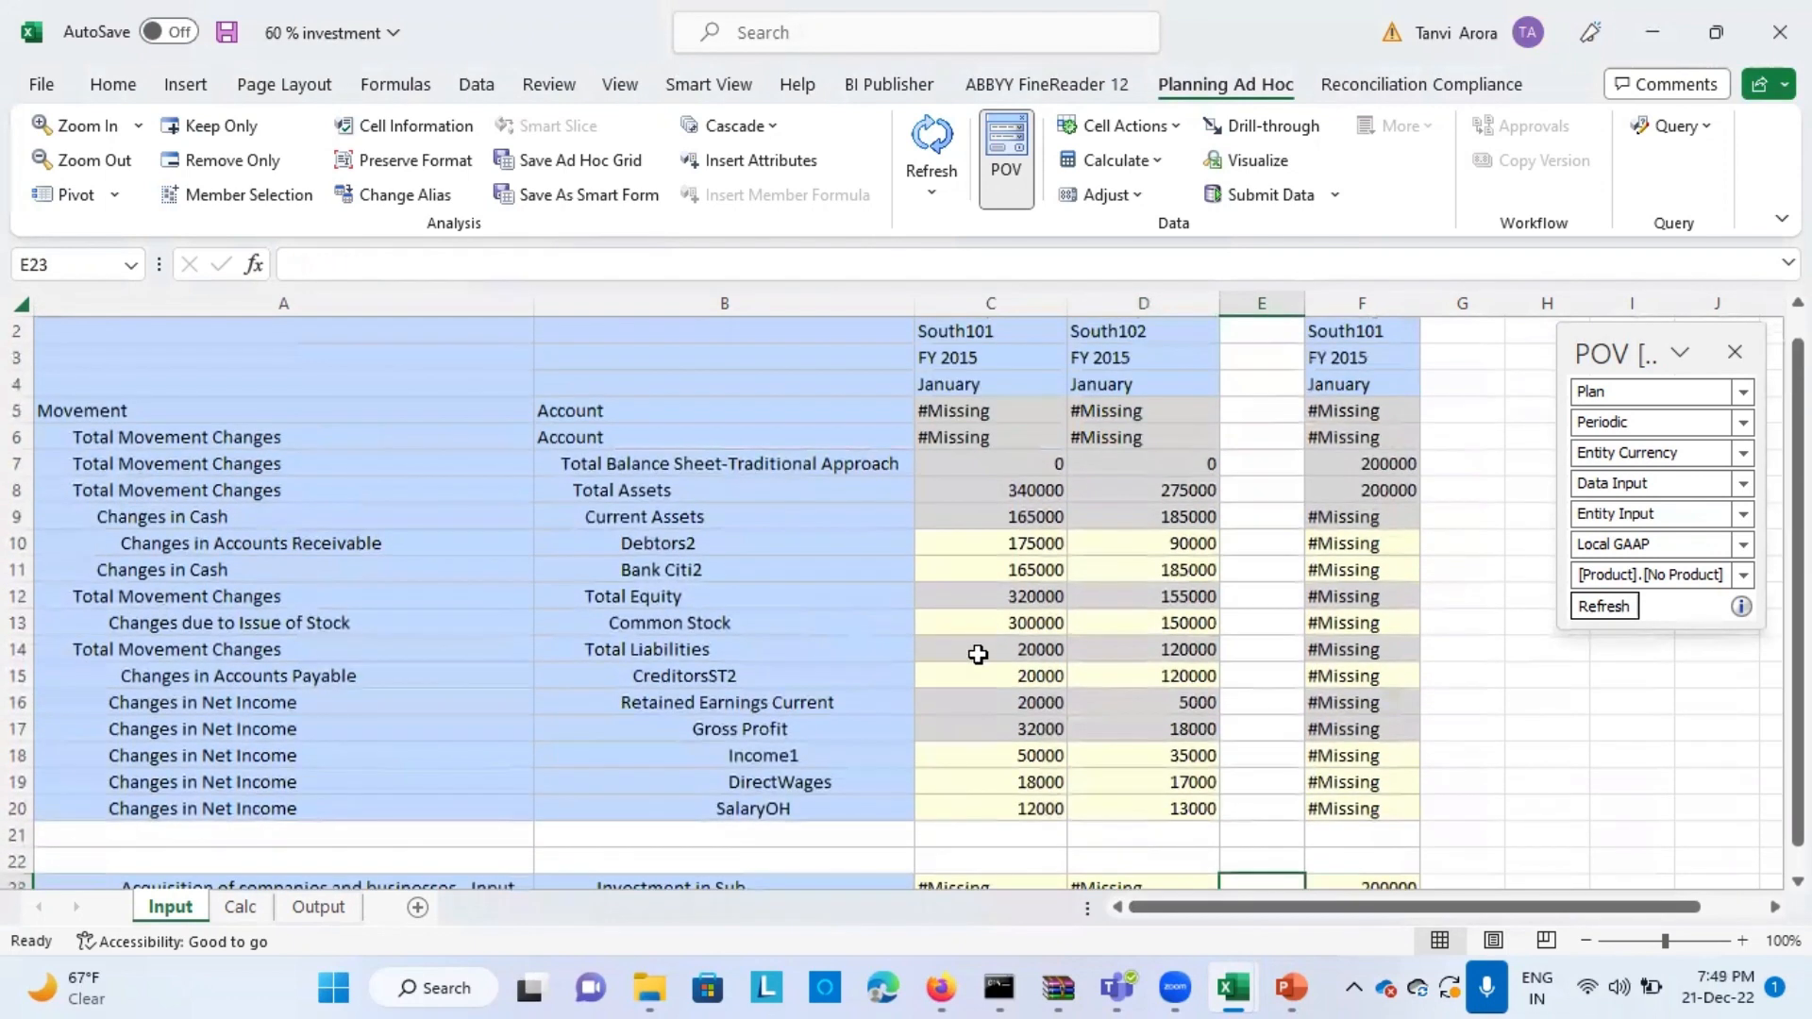
pyautogui.scroll(-1, 977, 647)
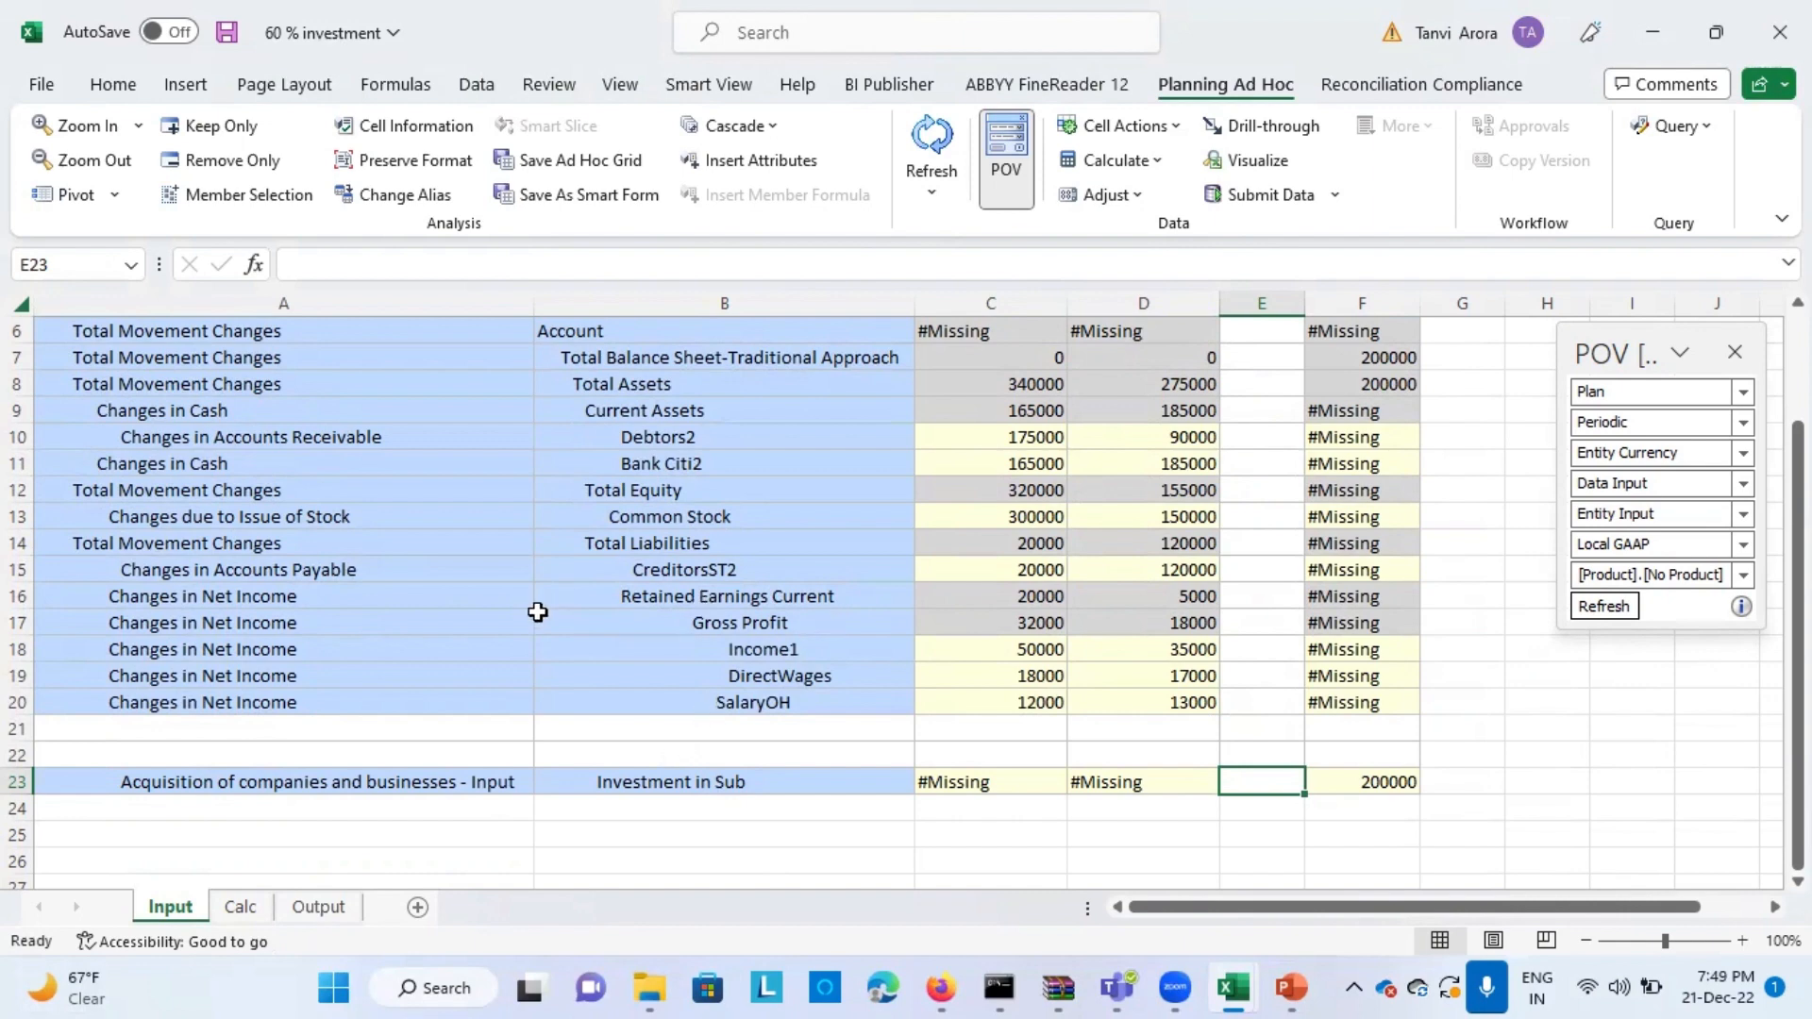
pyautogui.scroll(2, 613, 608)
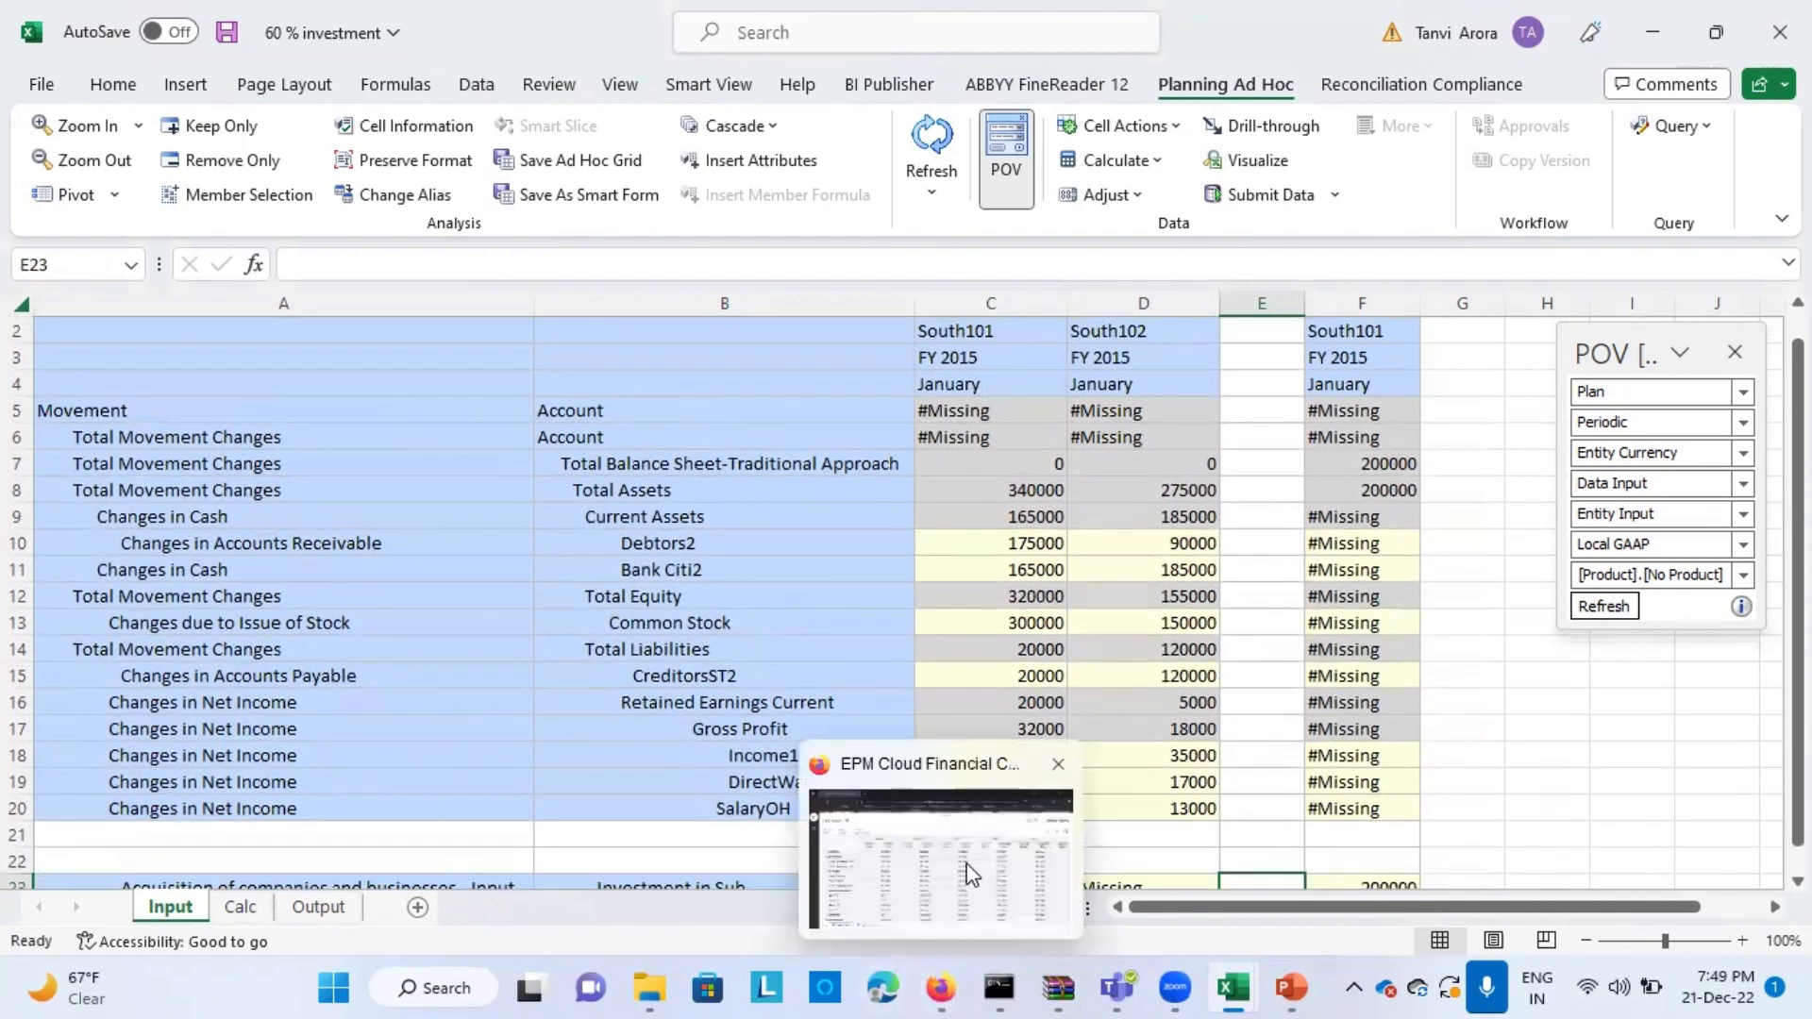
# - Switch to EPM Cloud Financial Consolidation and Close in the browser and open the application's Consolidation Manage Ownership page
pyautogui.click(939, 988)
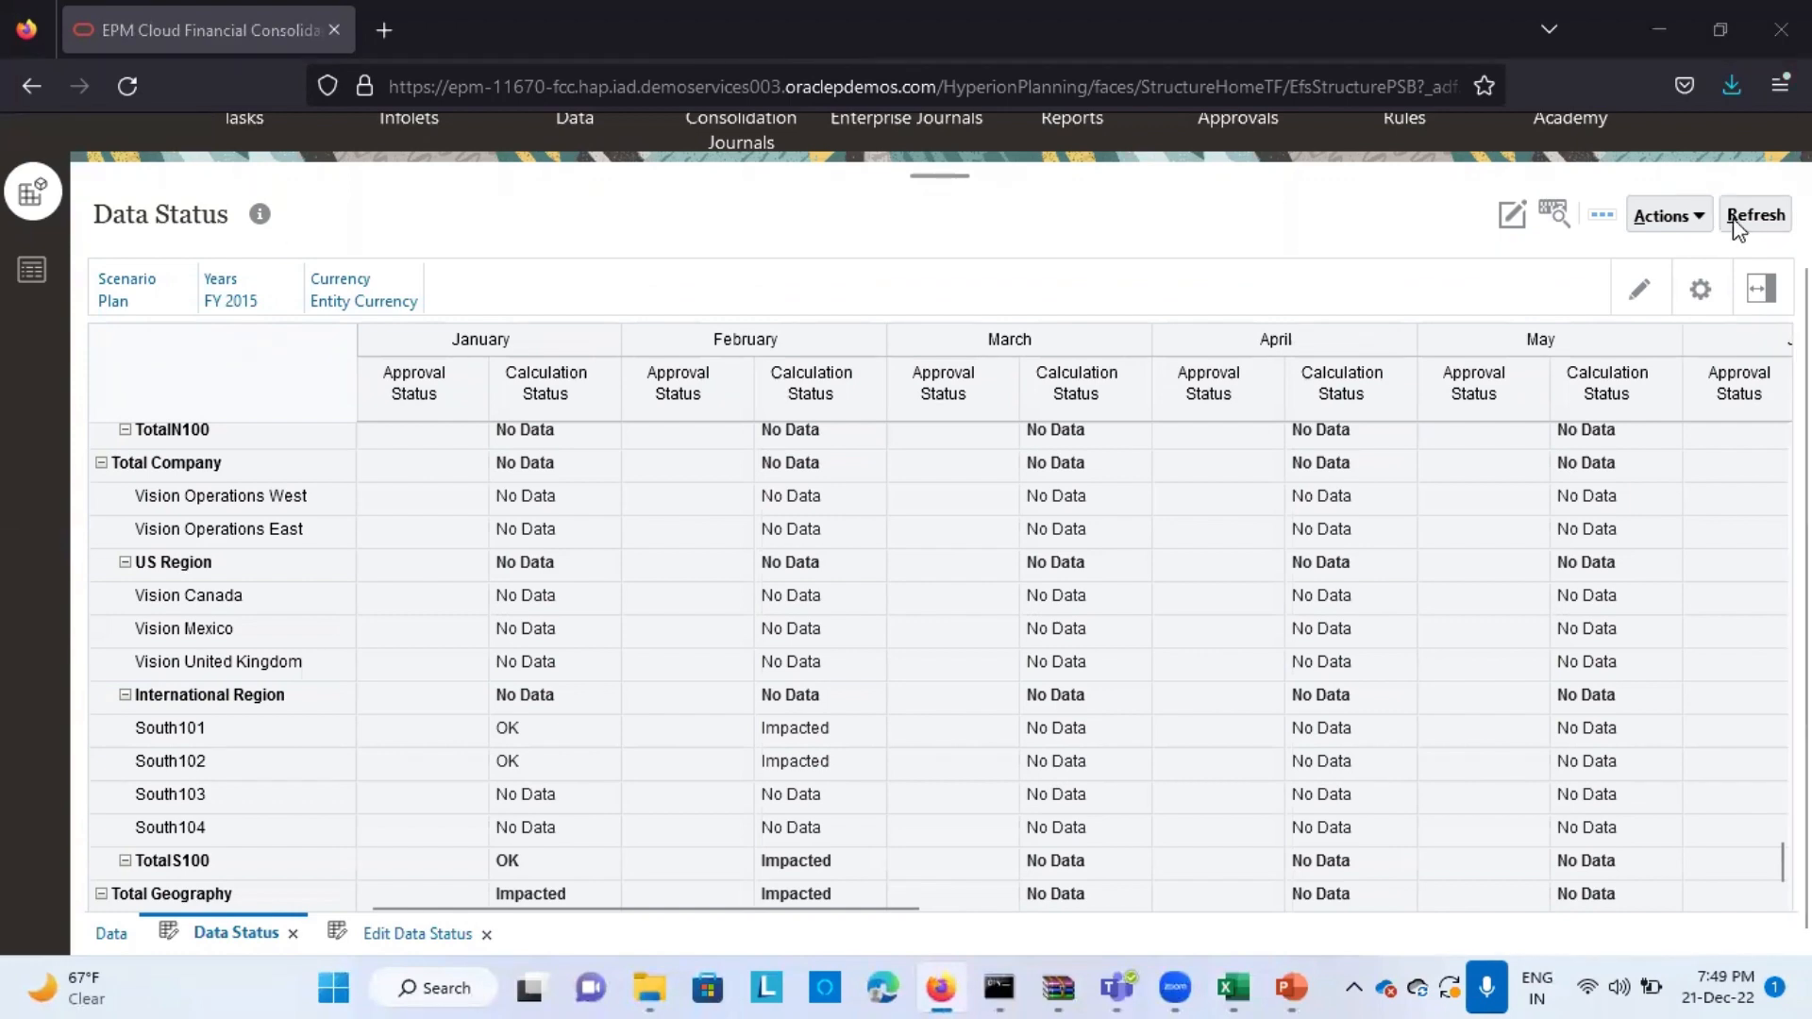
pyautogui.scroll(2, 1718, 215)
pyautogui.click(1515, 144)
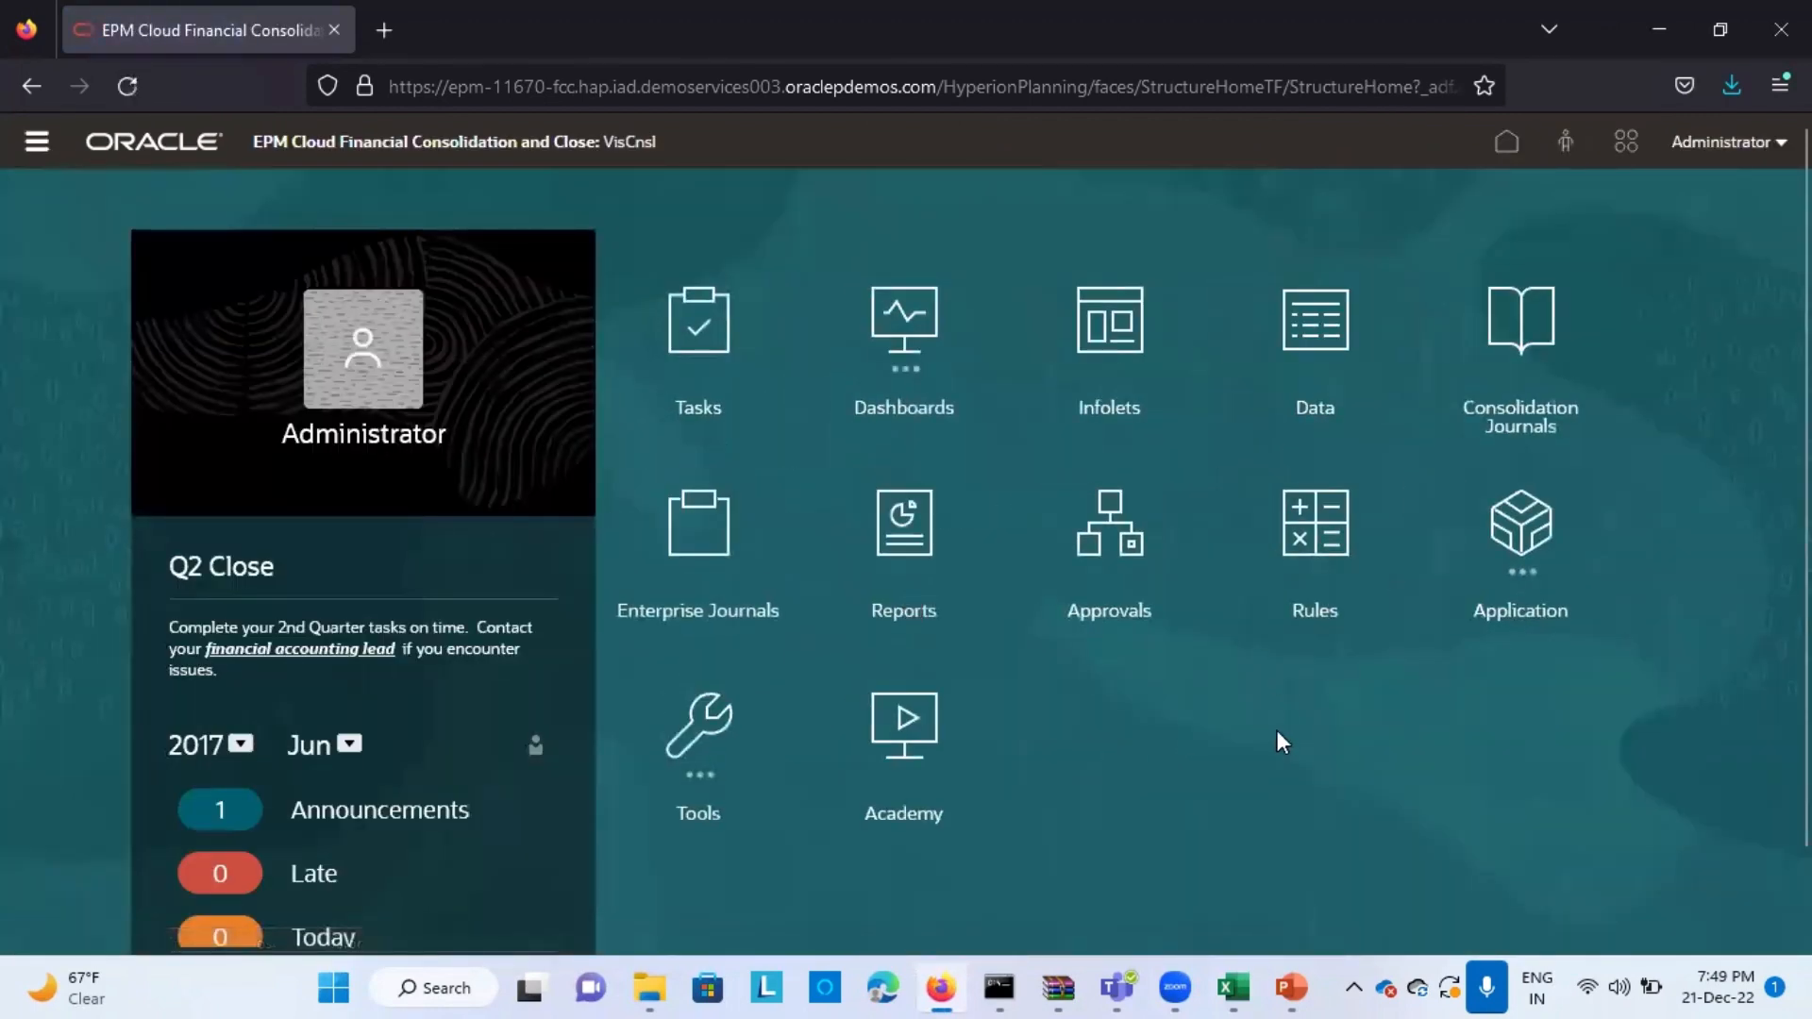
pyautogui.click(1521, 567)
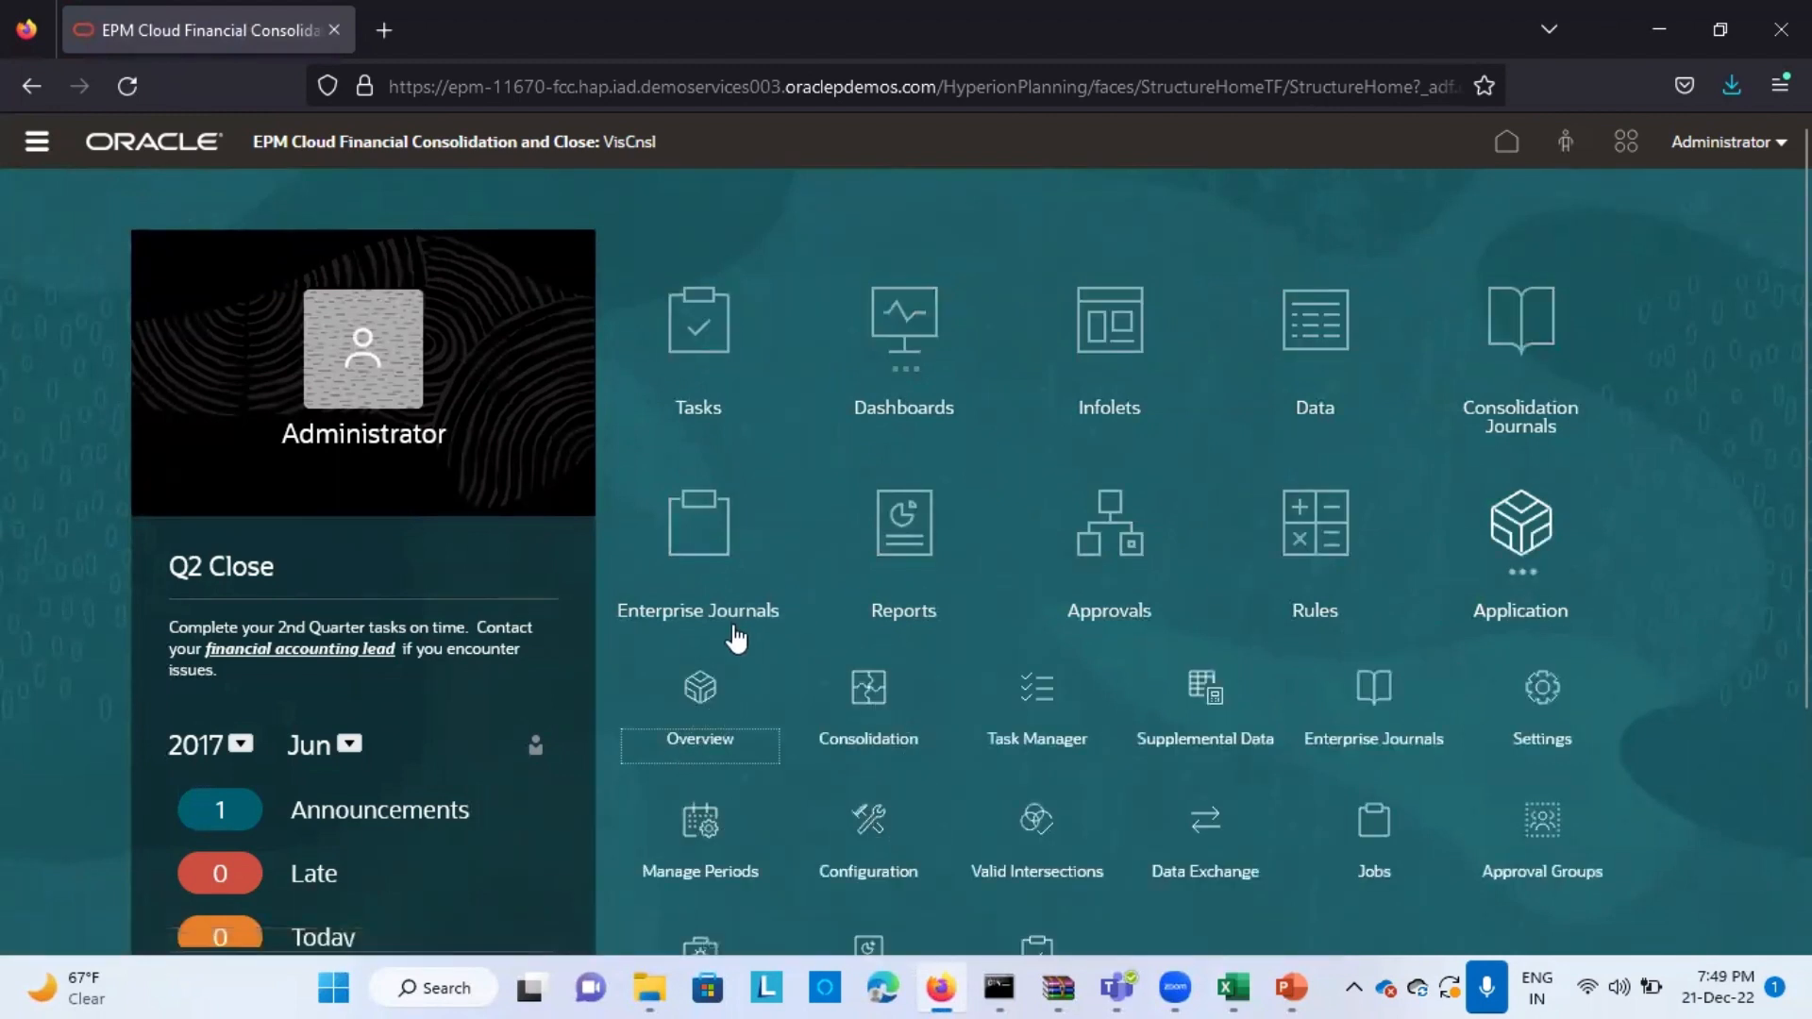
pyautogui.click(859, 716)
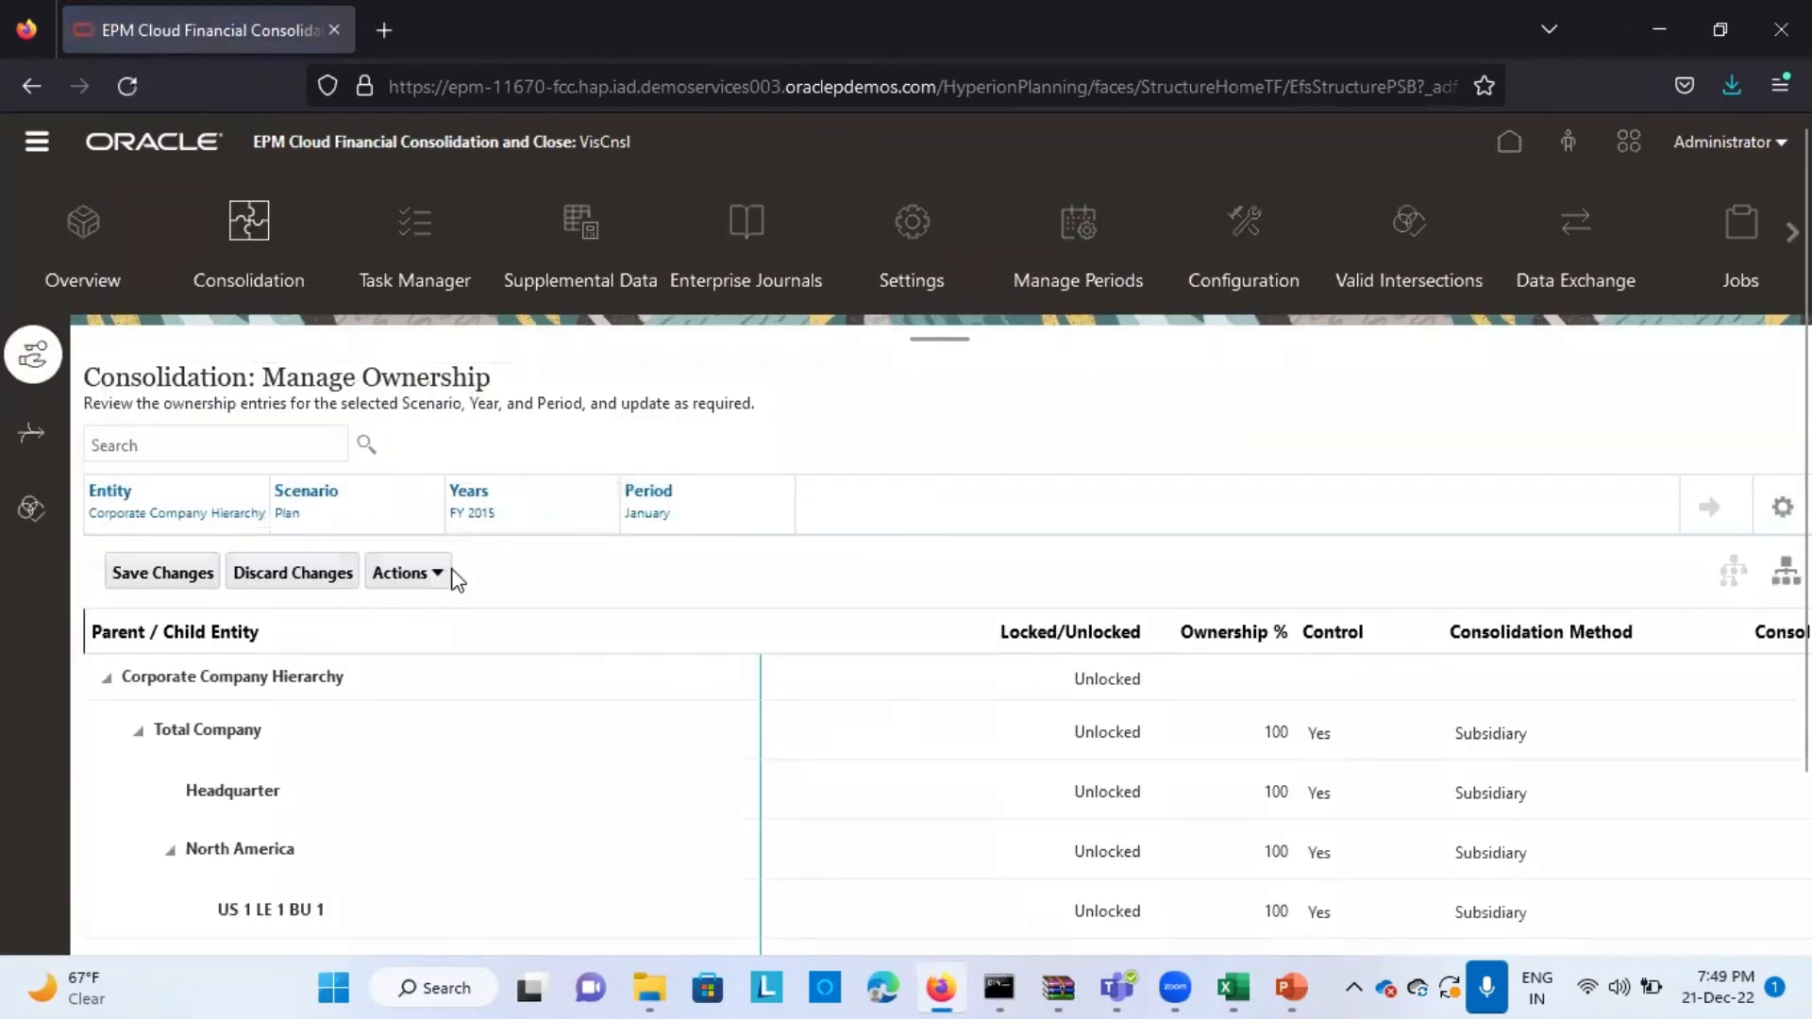
# - Set the ownership entity to TotalS100 under Total Geography and load its ownership entries
pyautogui.click(183, 511)
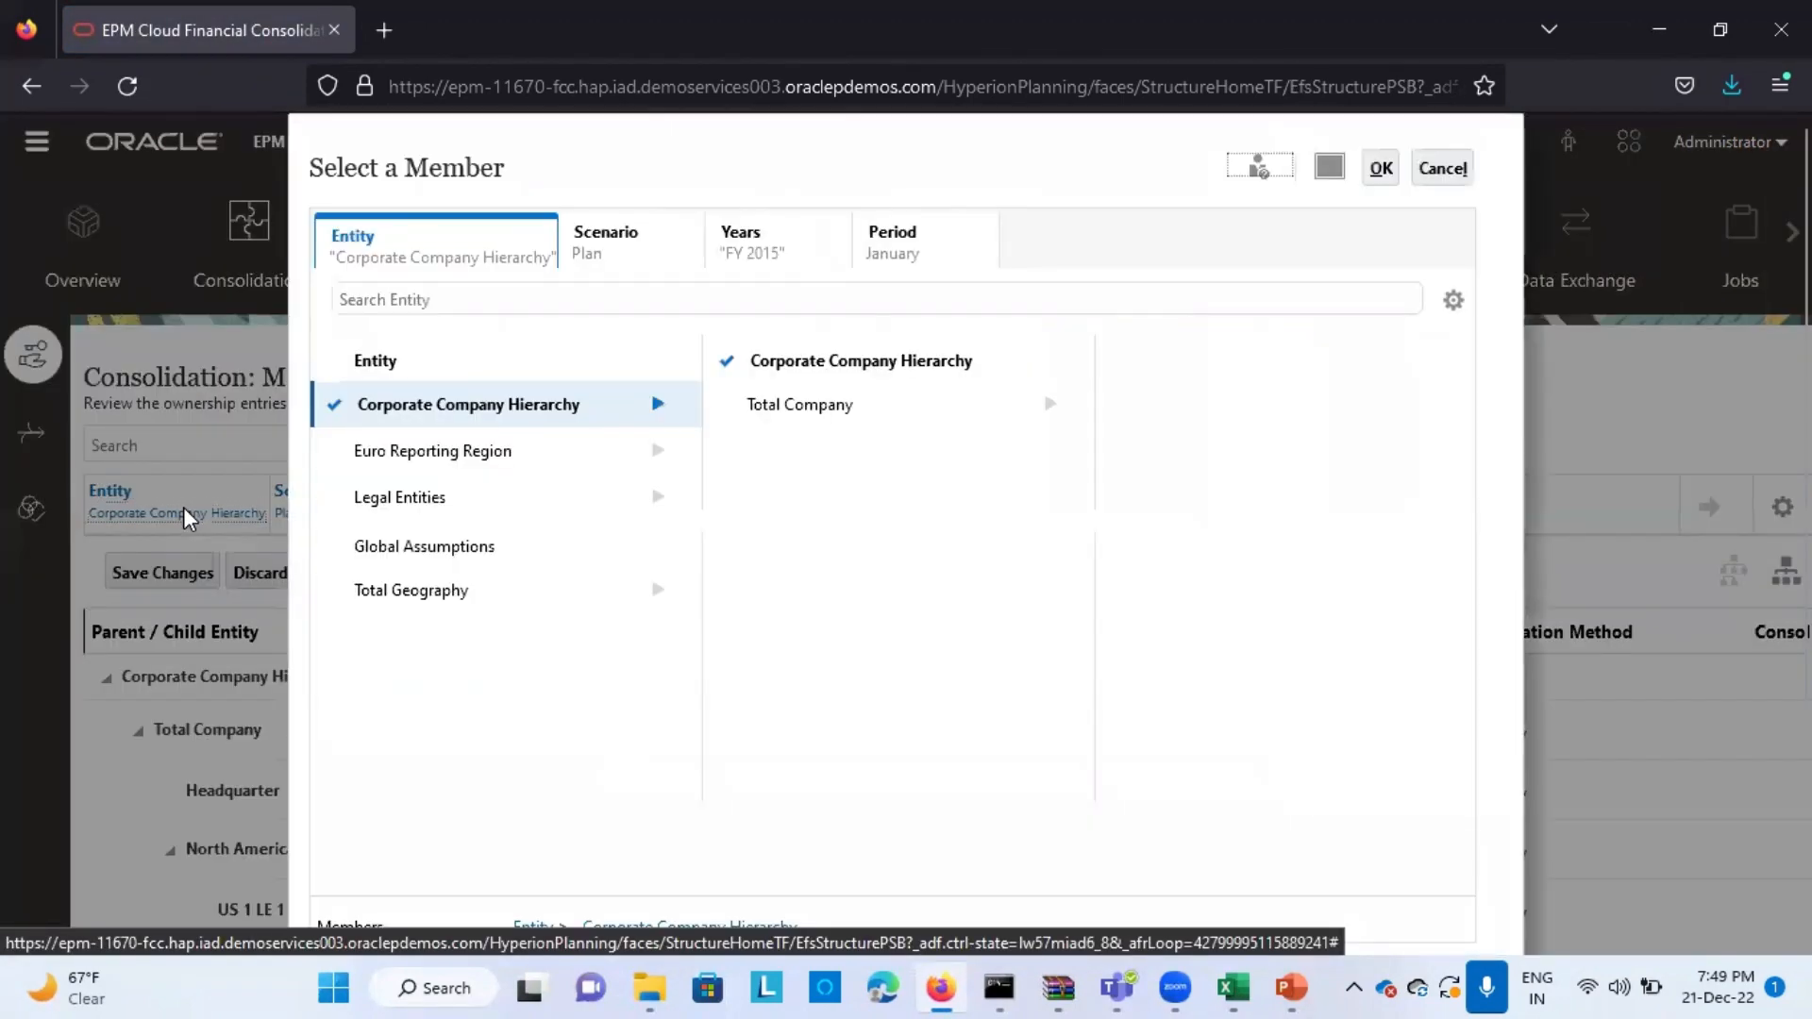
pyautogui.click(451, 587)
pyautogui.scroll(-2, 700, 490)
pyautogui.click(788, 298)
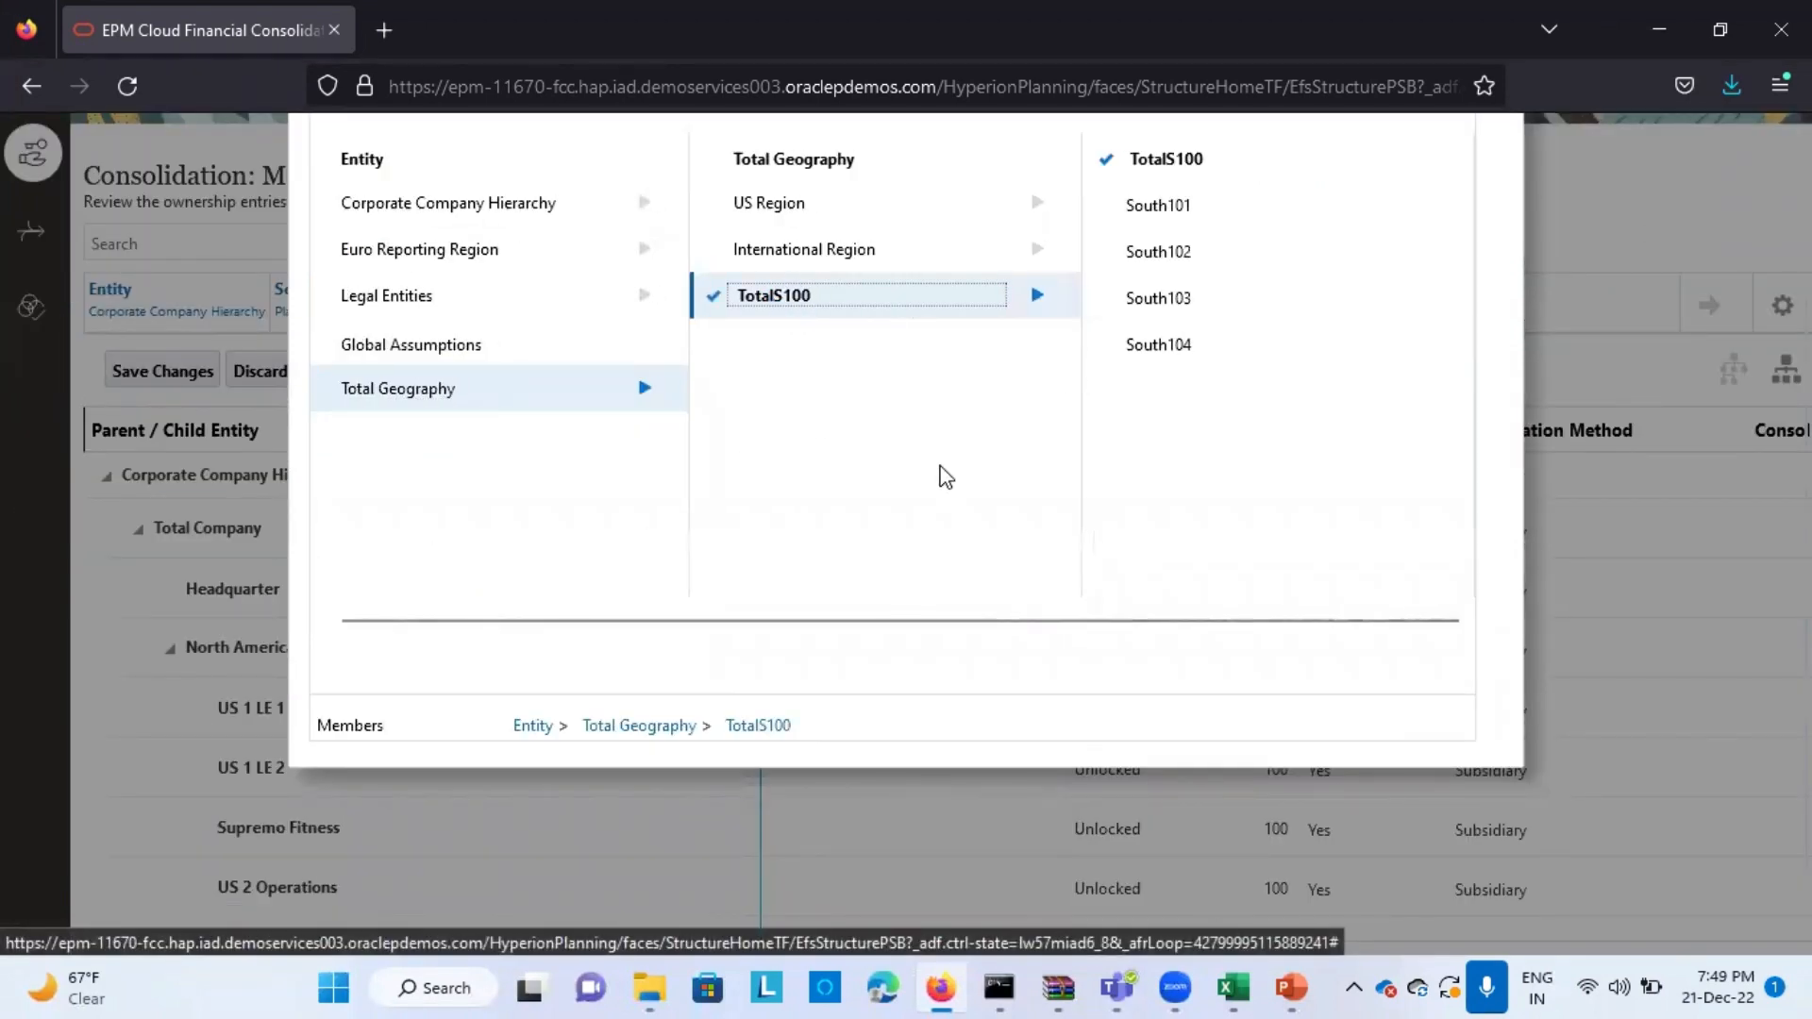
pyautogui.scroll(2, 945, 477)
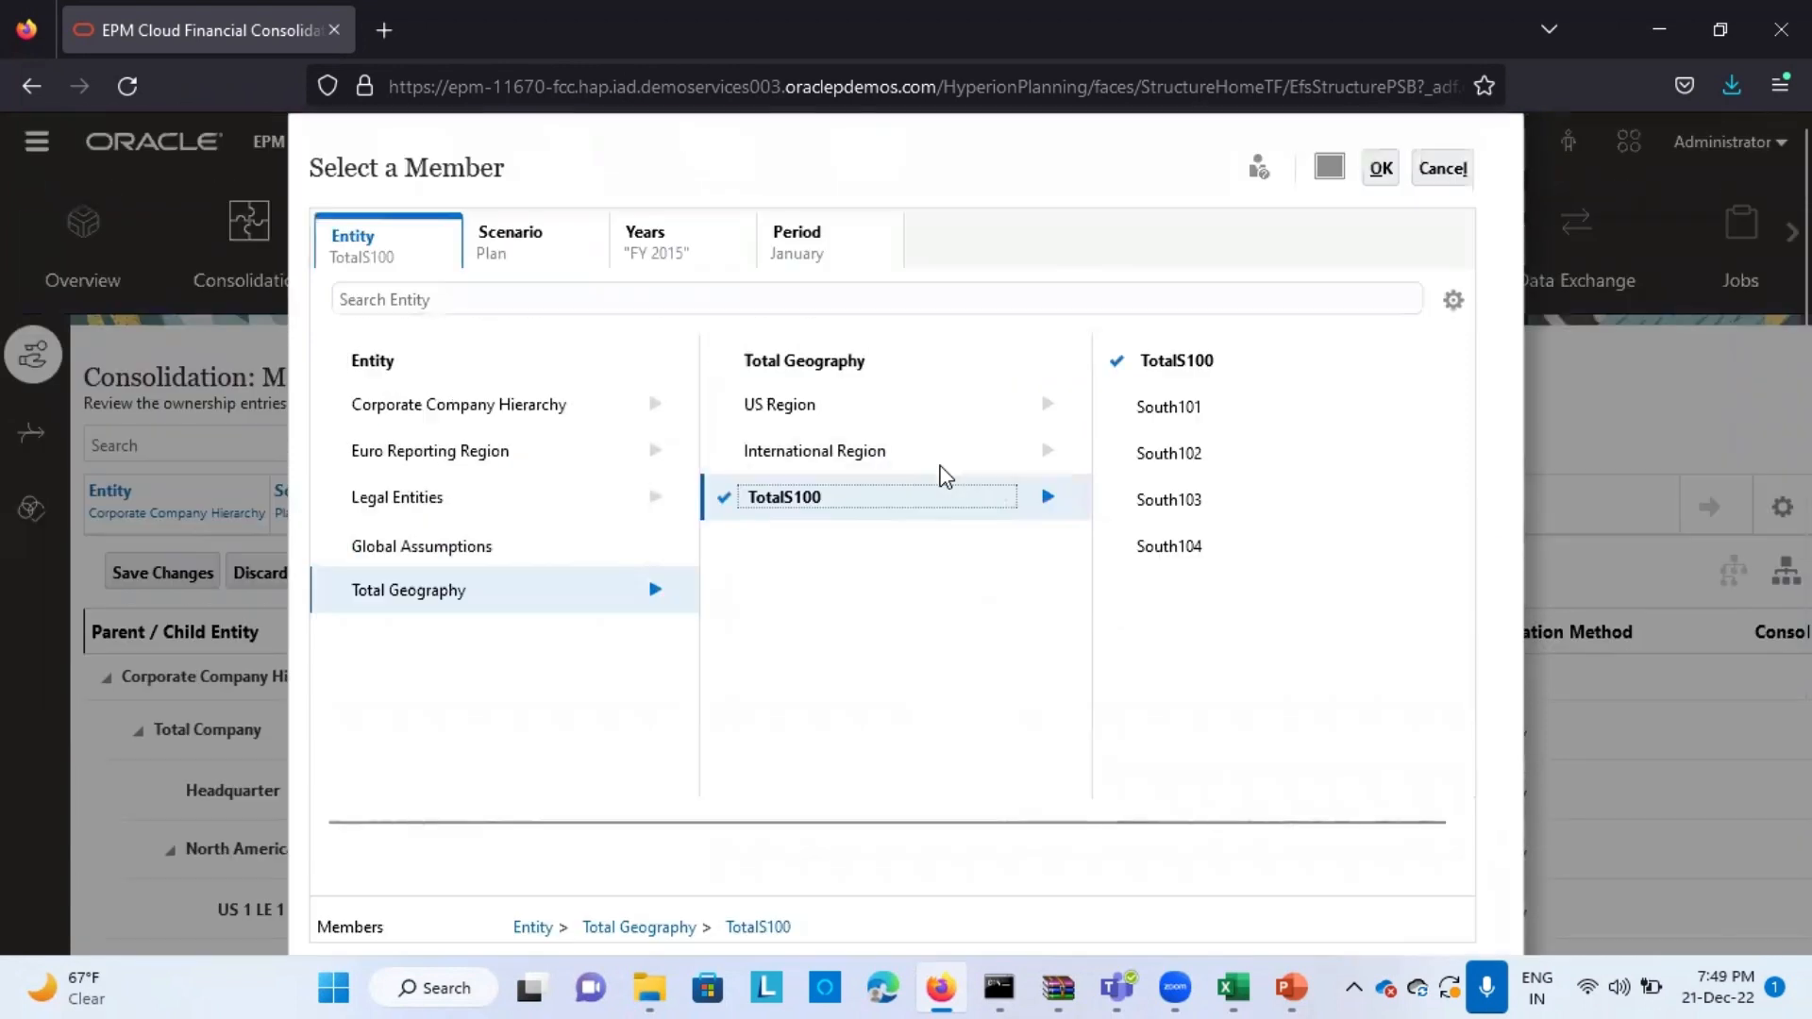
pyautogui.click(1383, 171)
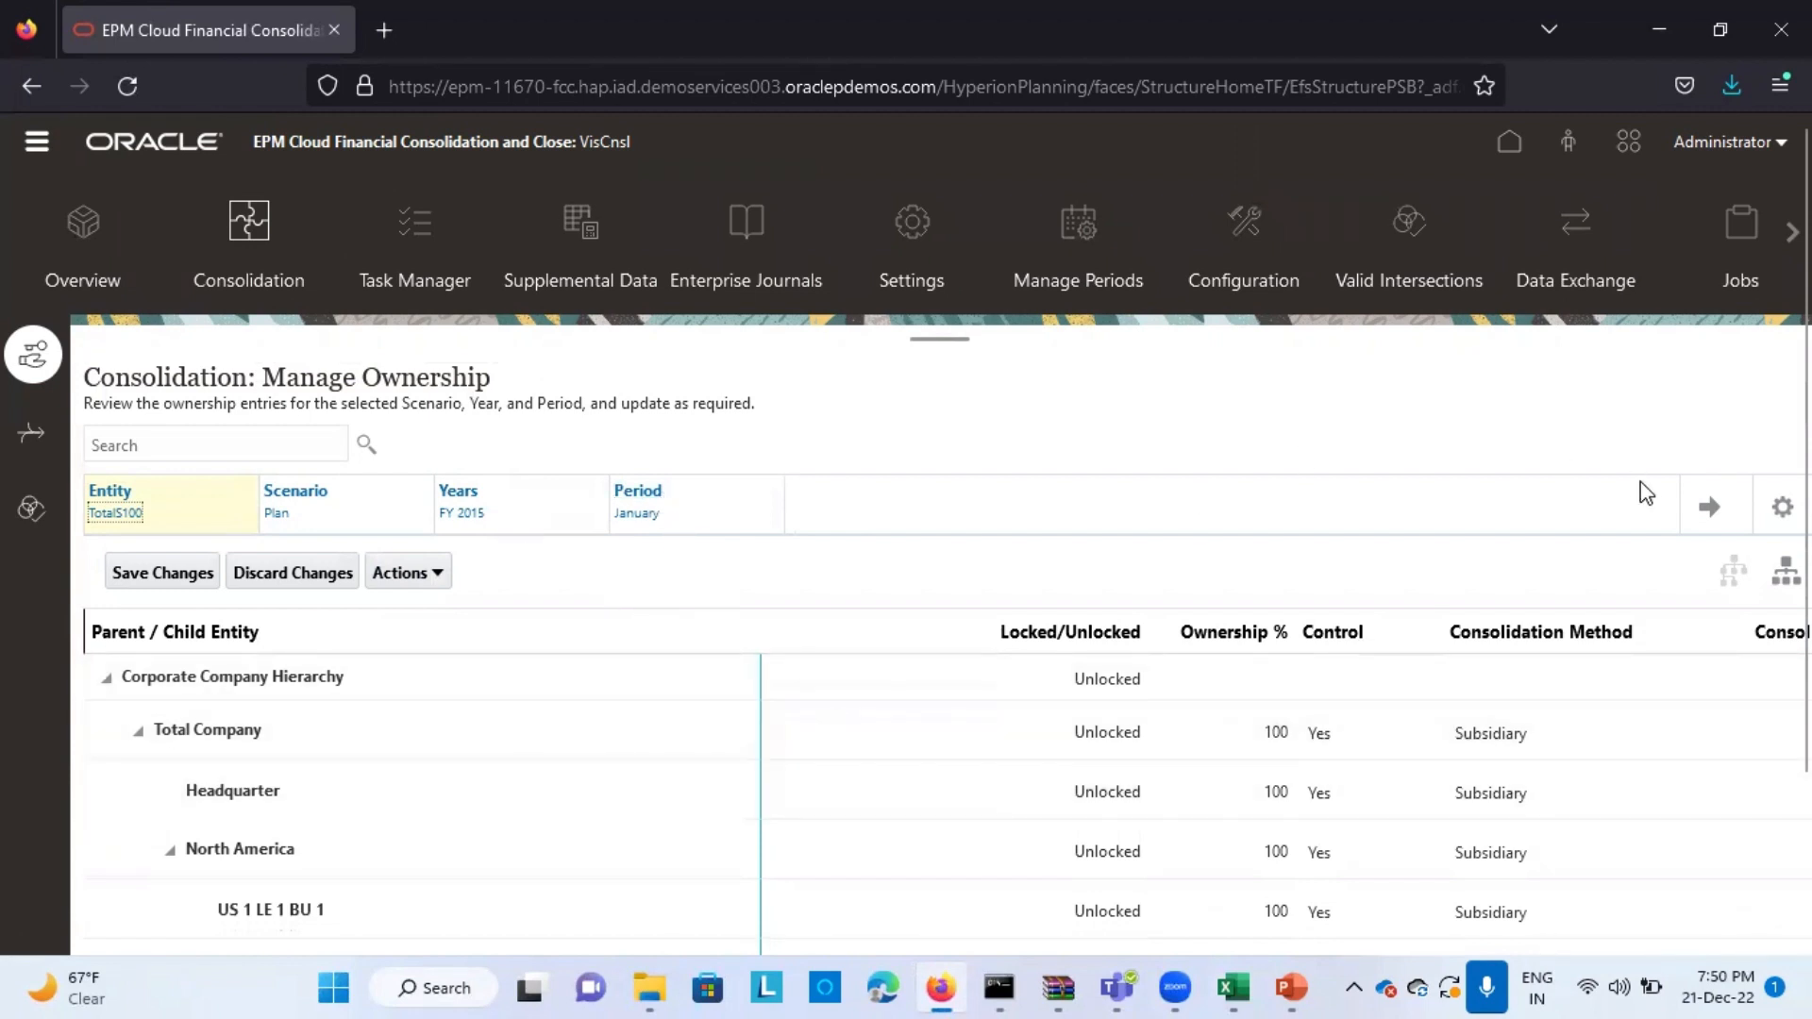
pyautogui.click(1709, 506)
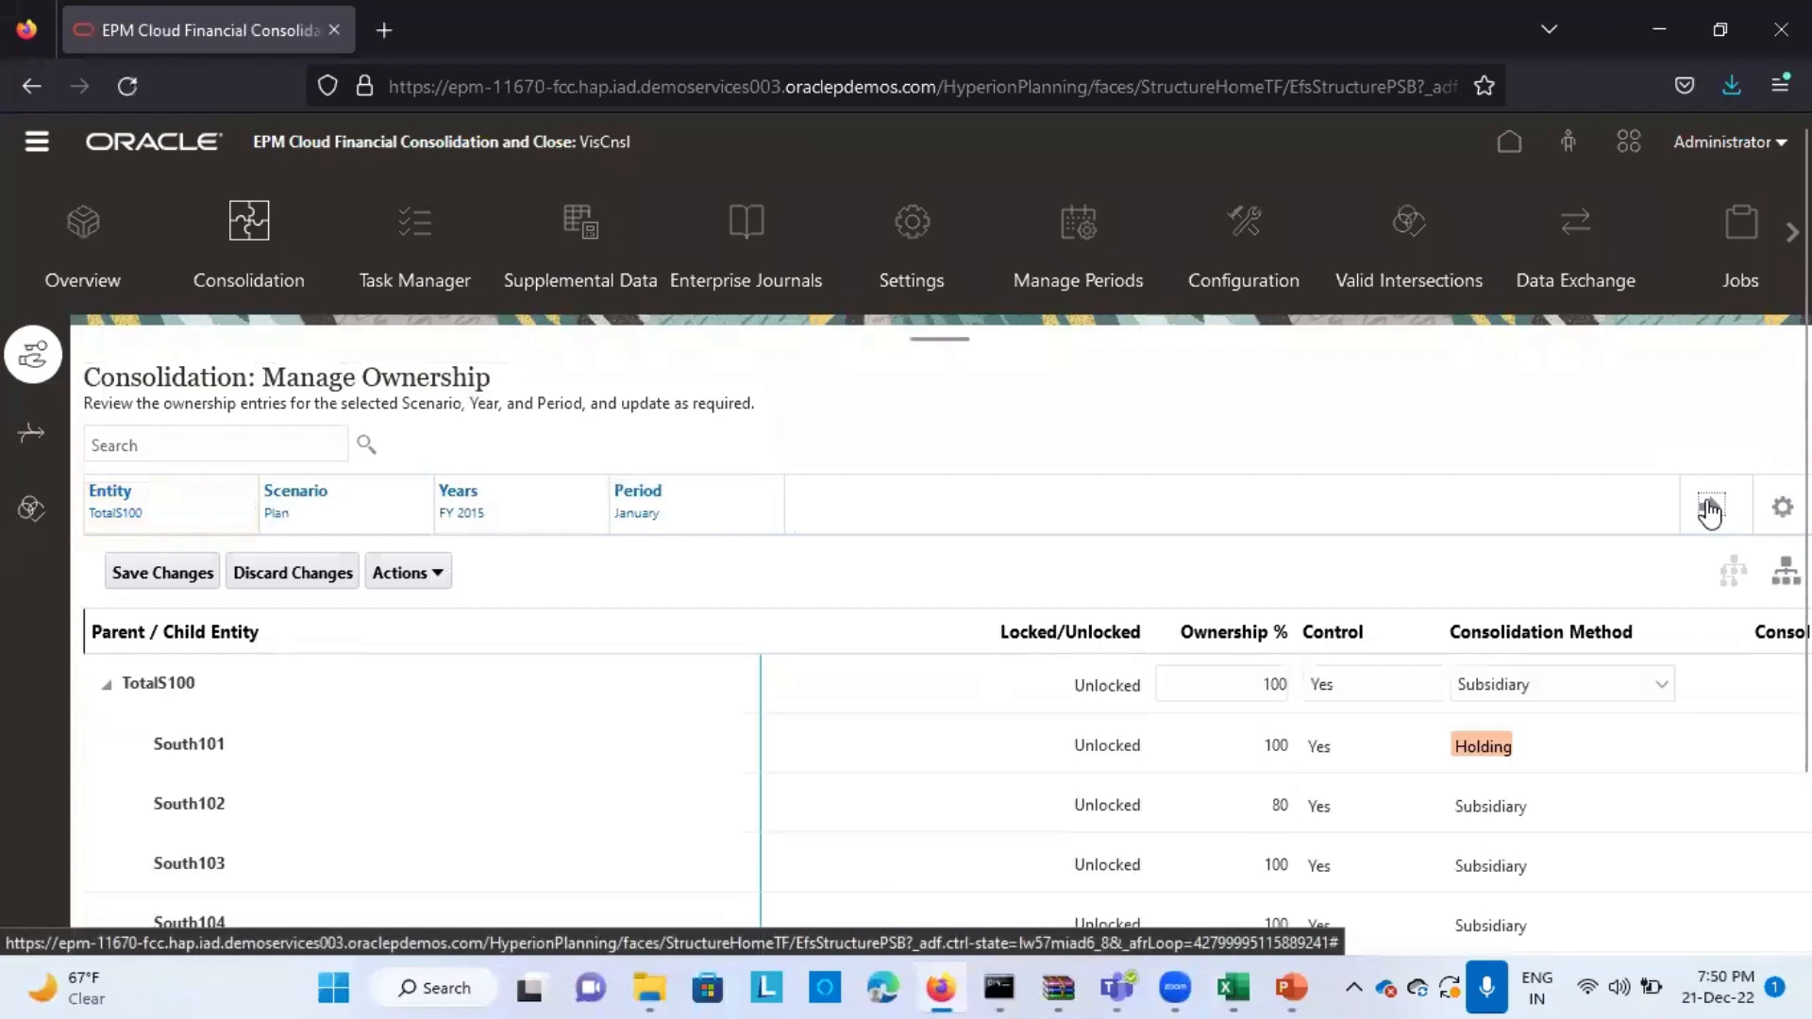
# - Set South102's ownership to 60 percent, keep Subsidiary as its consolidation method, and save the ownership data
pyautogui.scroll(-1, 570, 778)
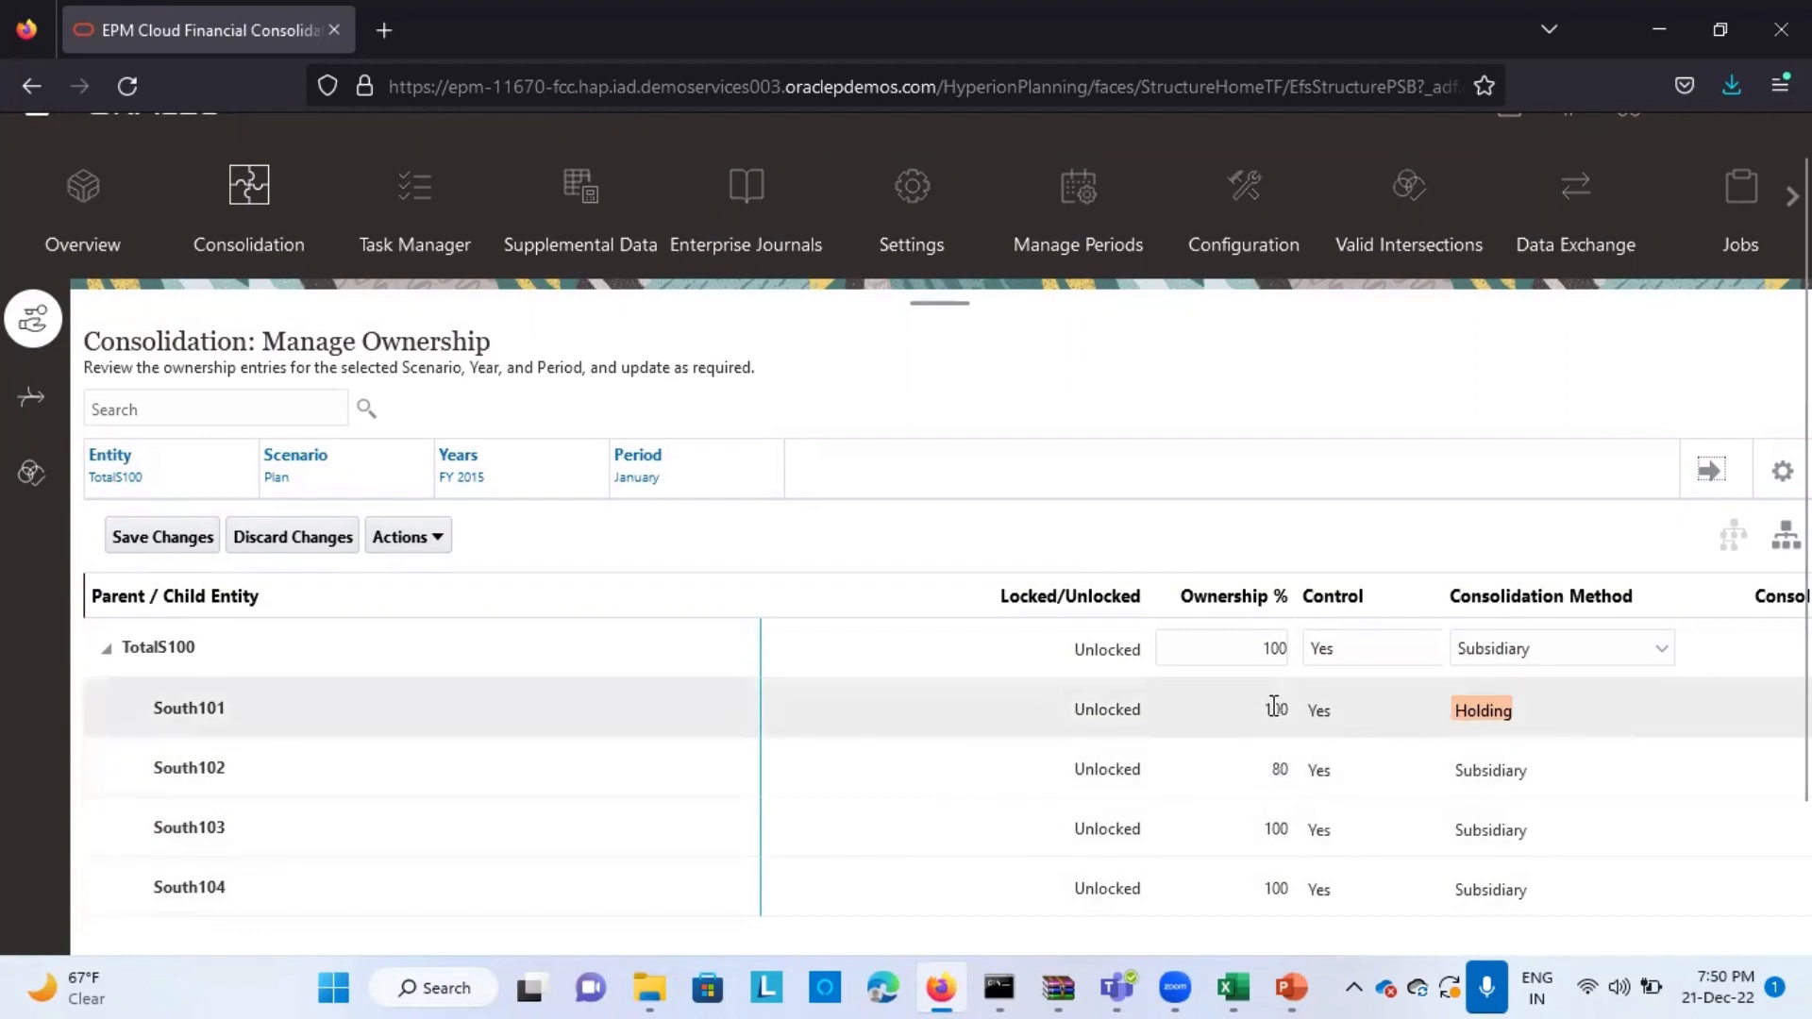
pyautogui.click(1276, 760)
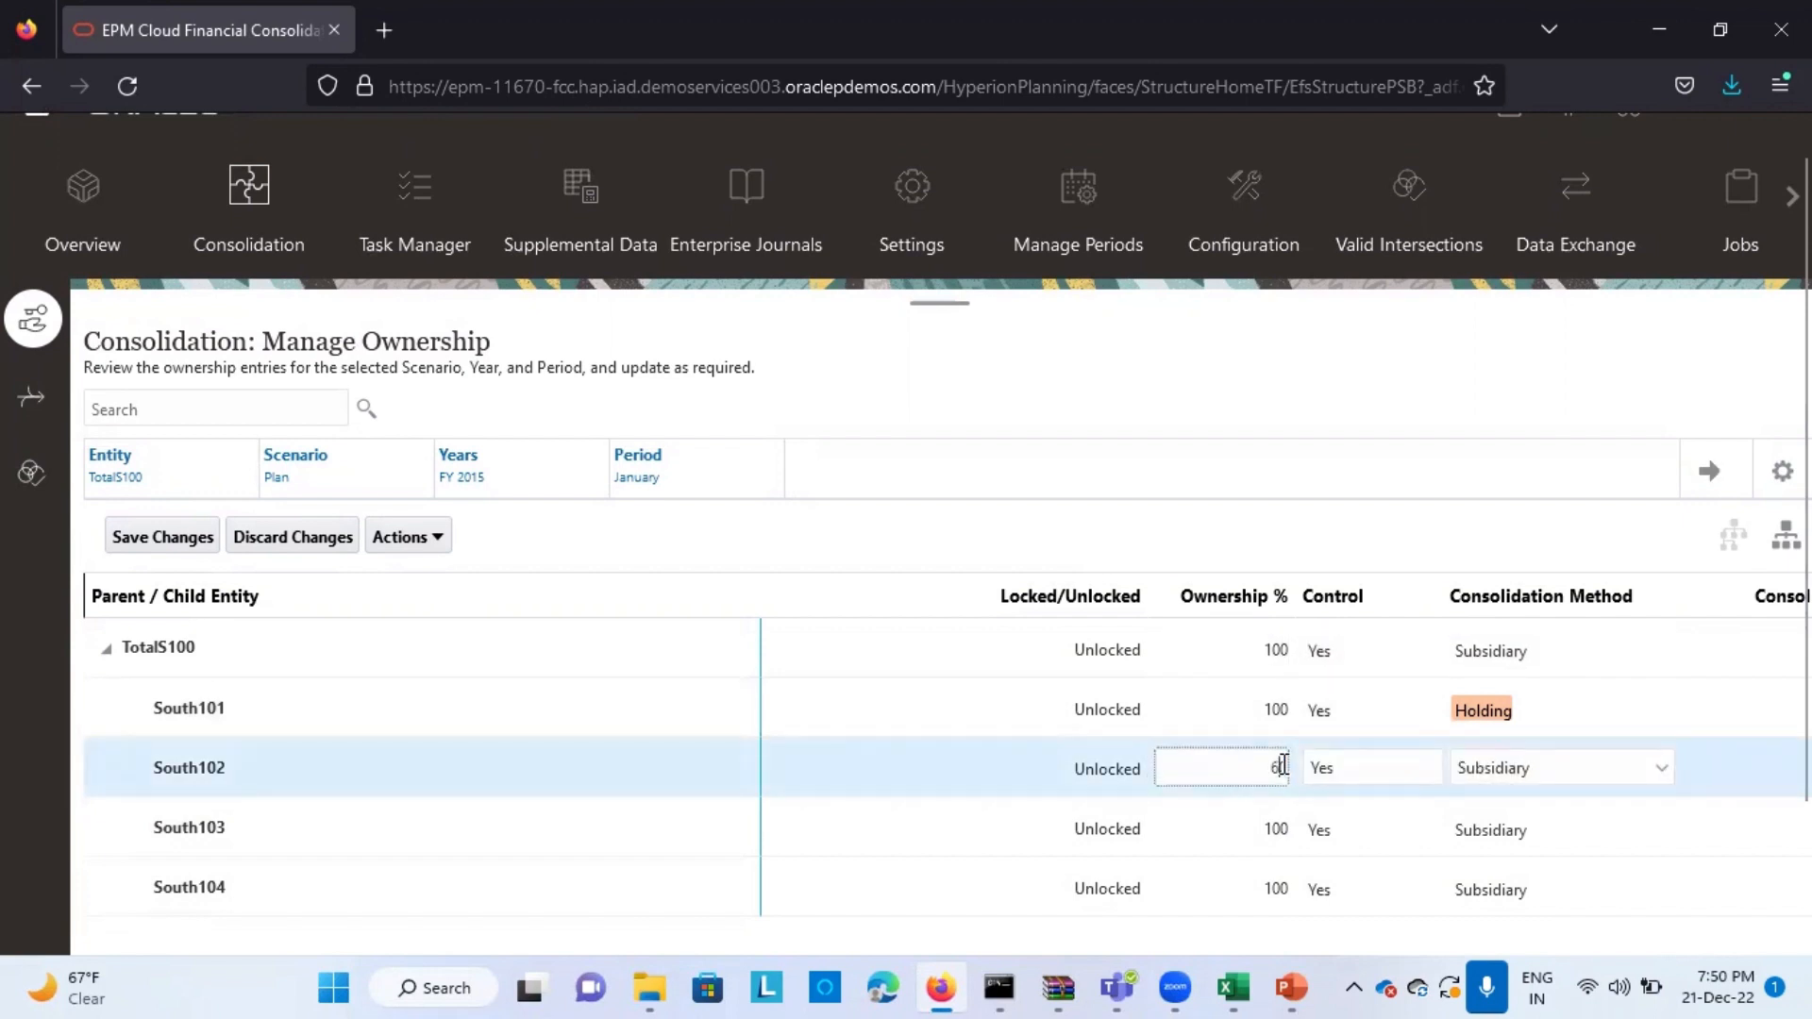
pyautogui.click(1470, 412)
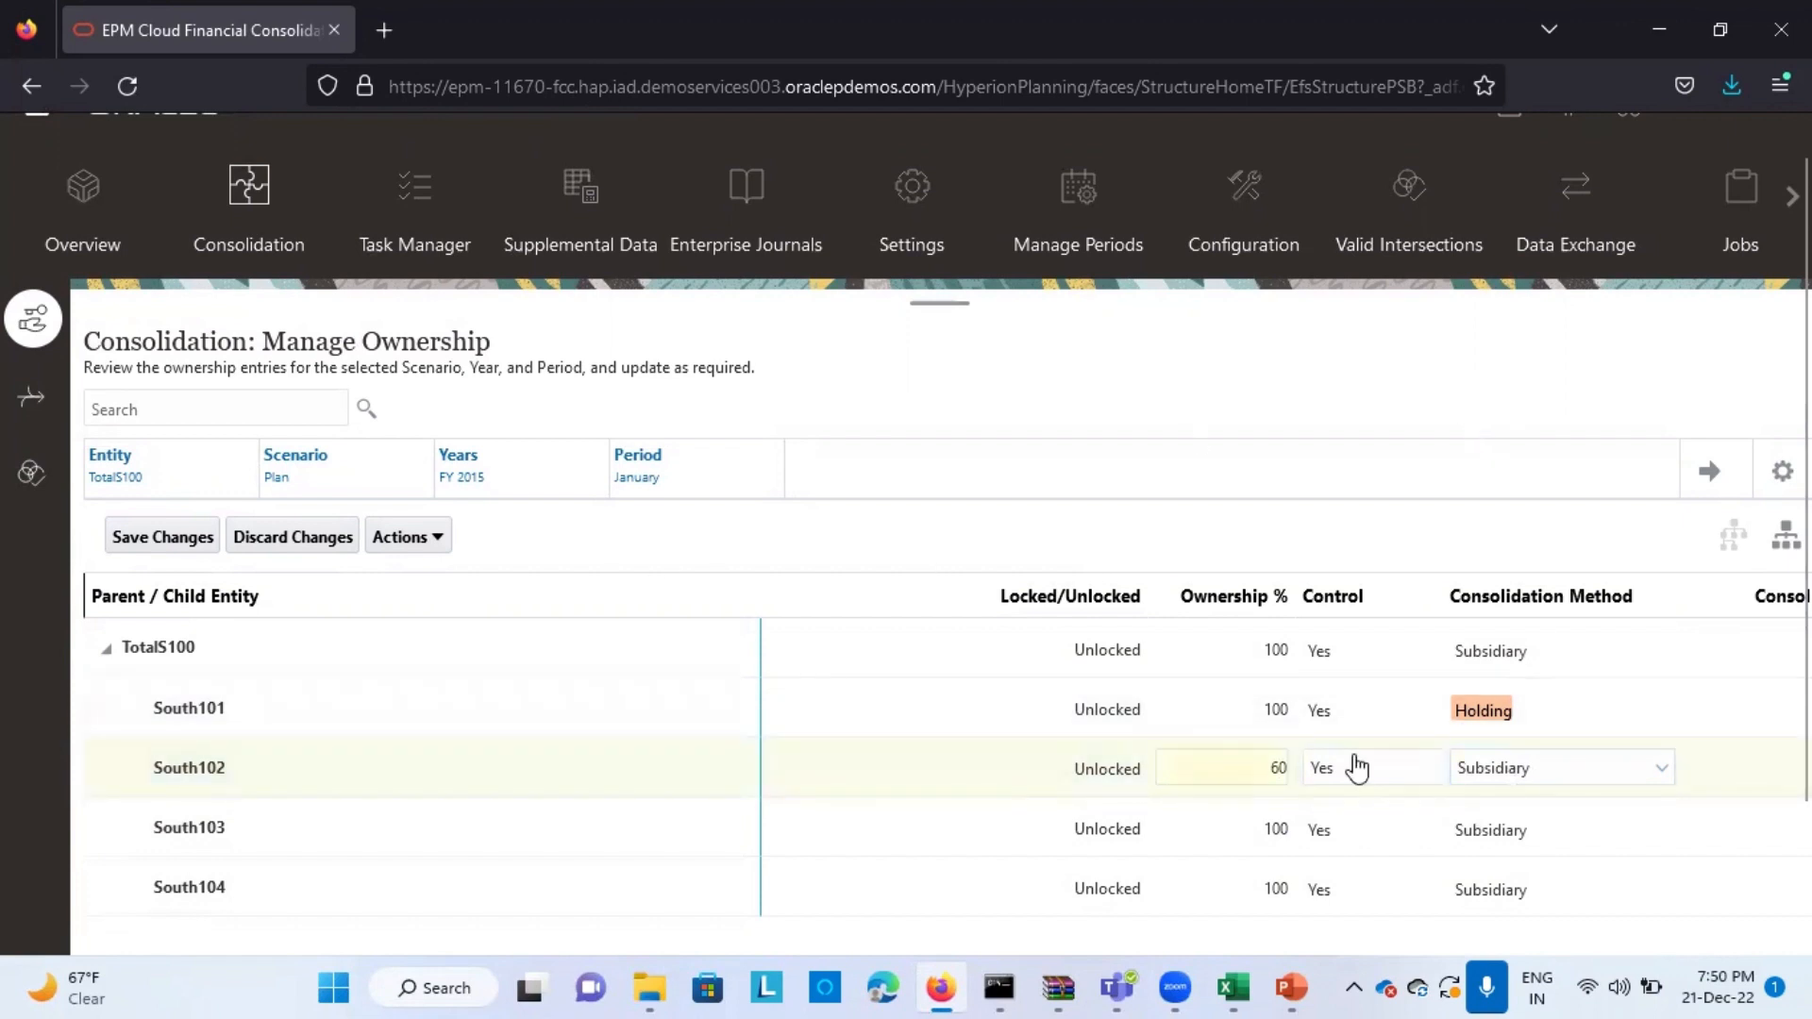
pyautogui.click(1510, 768)
pyautogui.click(1508, 807)
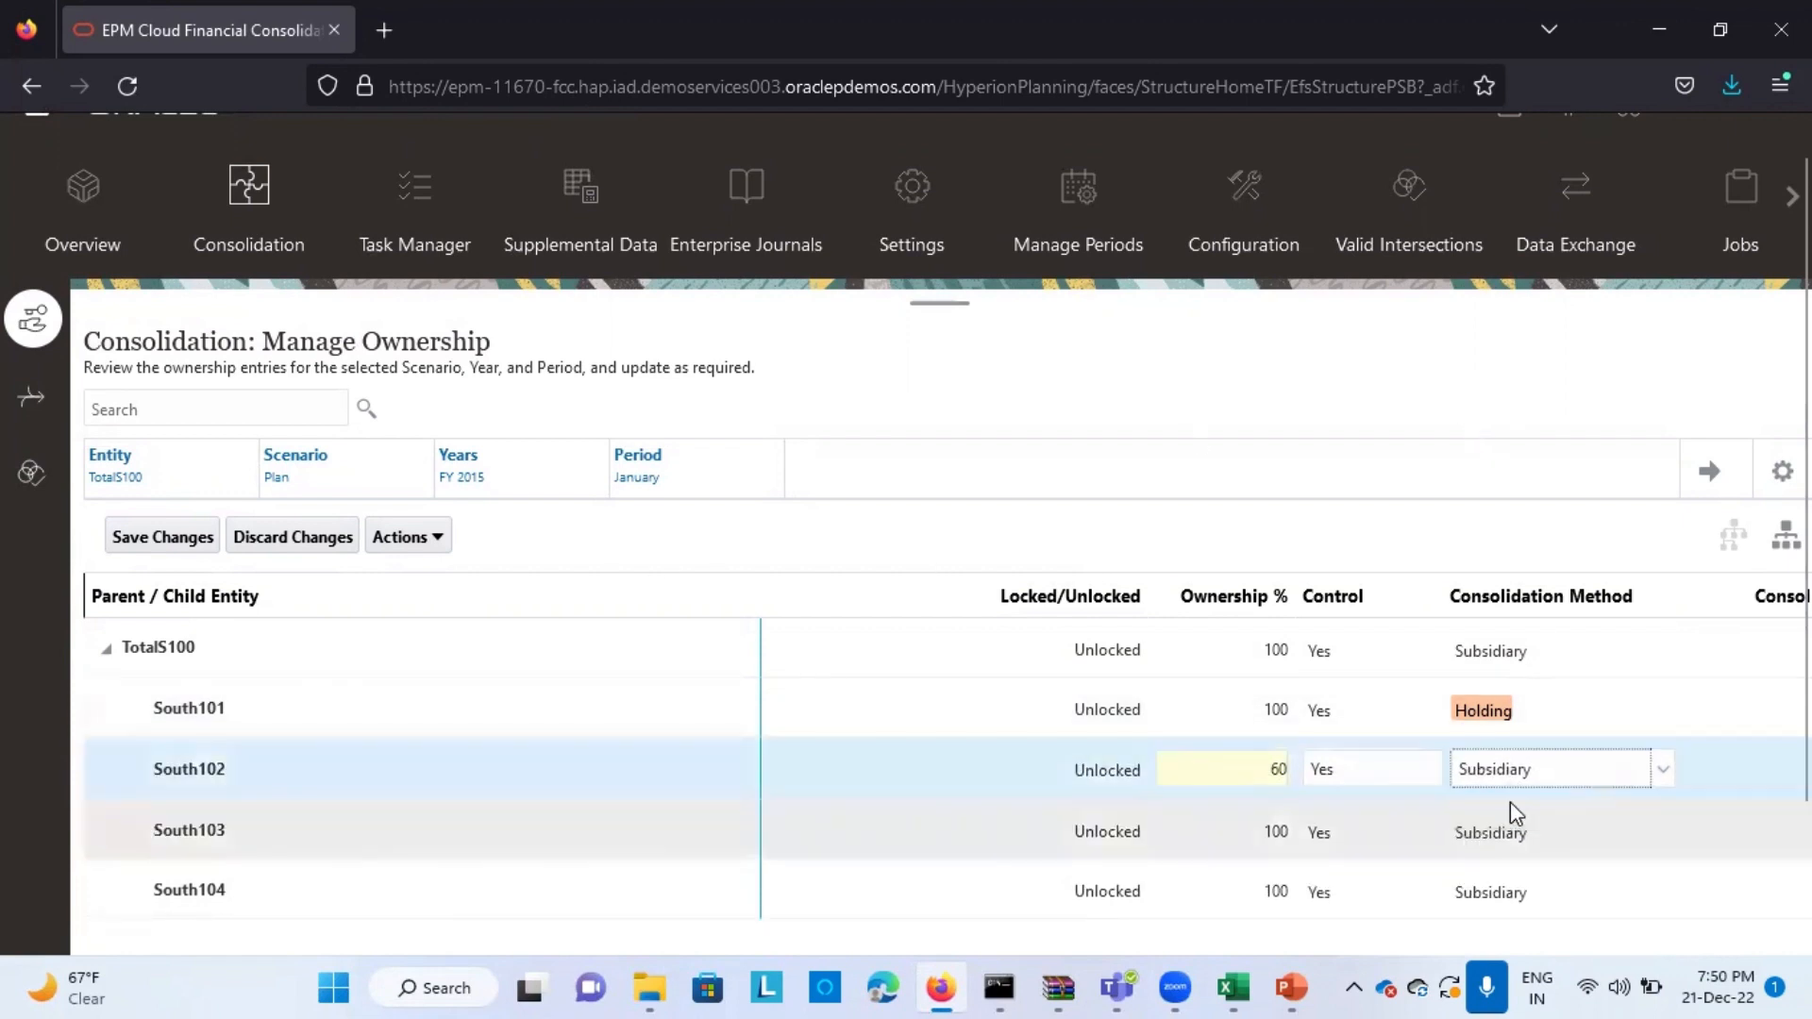
pyautogui.click(176, 535)
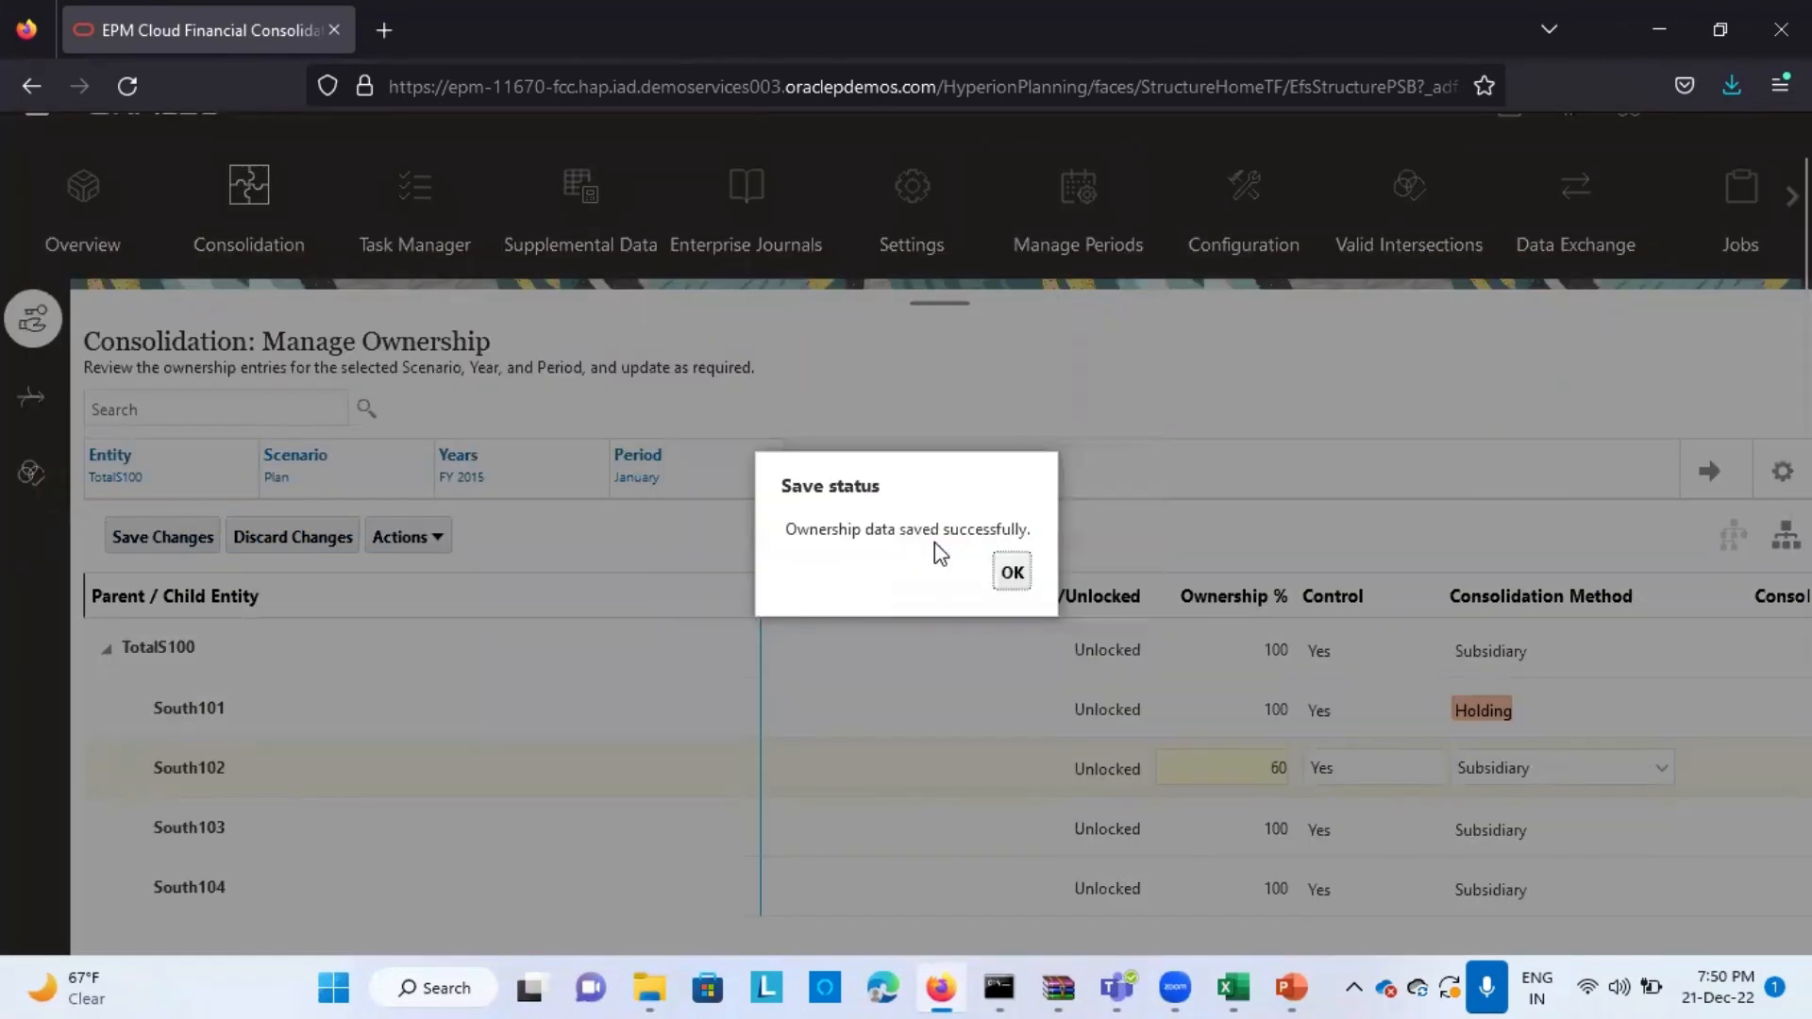
pyautogui.click(1012, 572)
# - Recompute the ownership data for scenario Plan, year FY 2015, with January as the start period
pyautogui.click(424, 567)
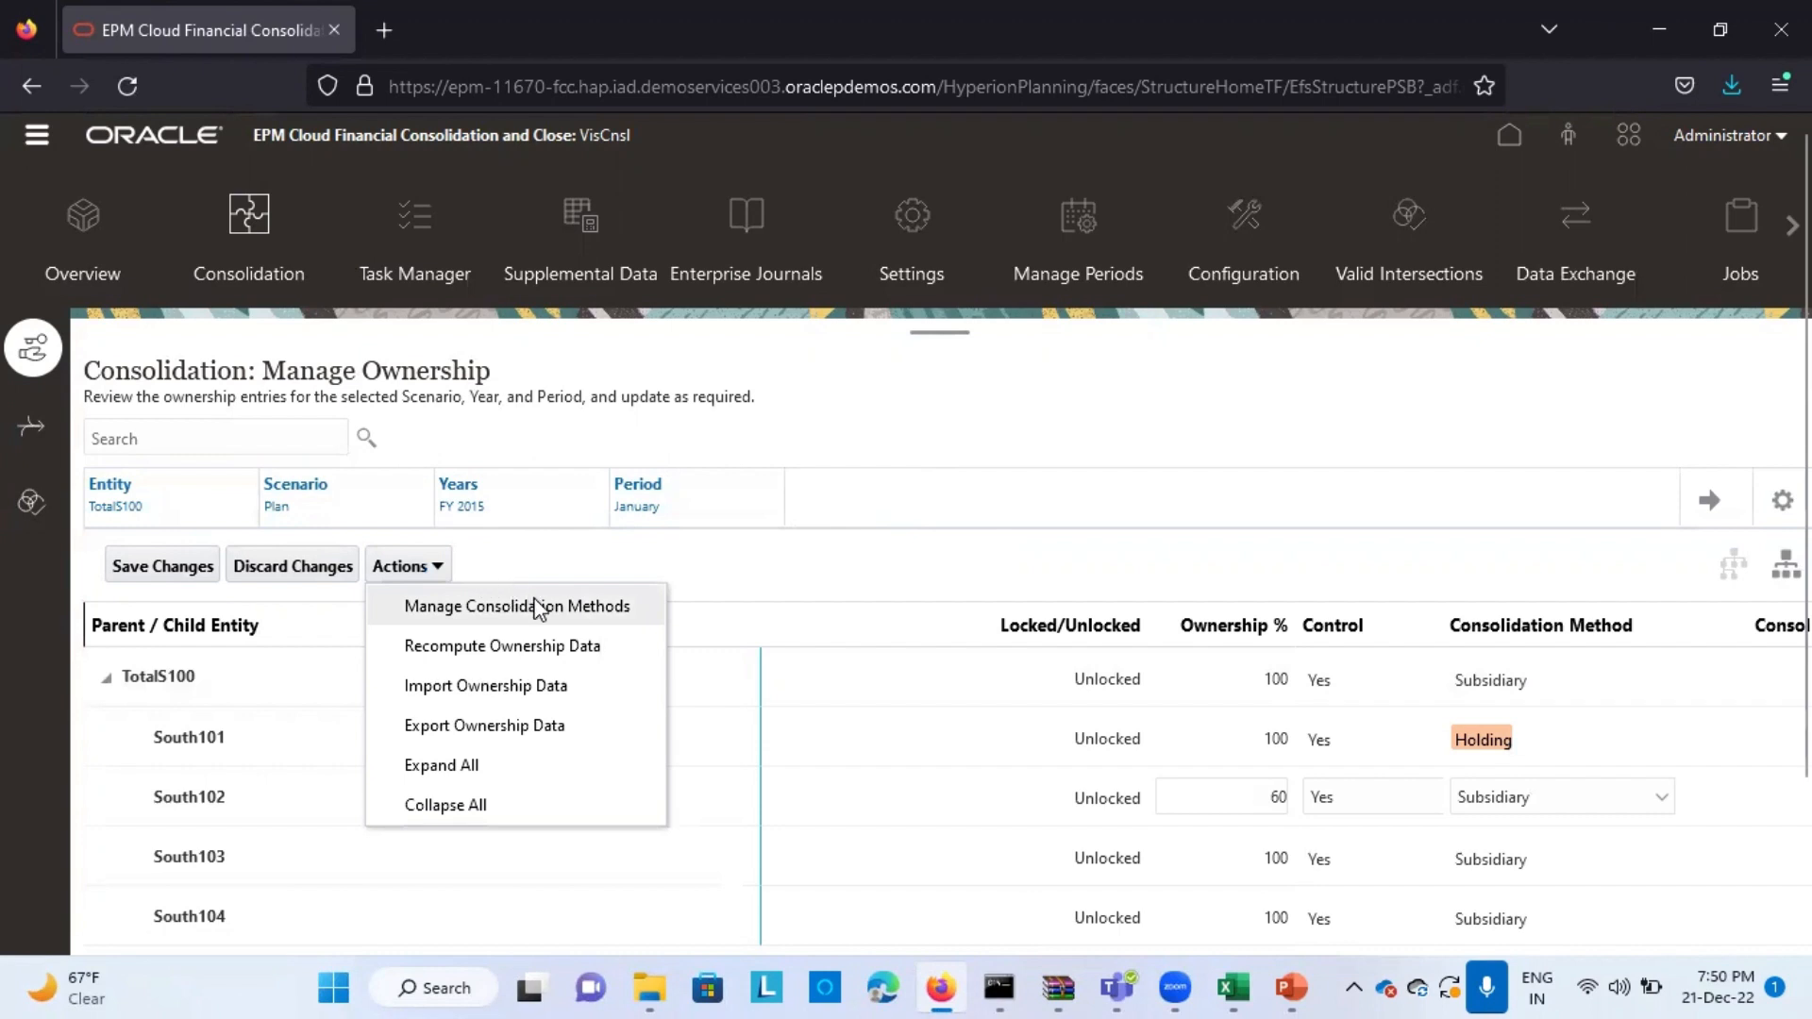
pyautogui.click(564, 649)
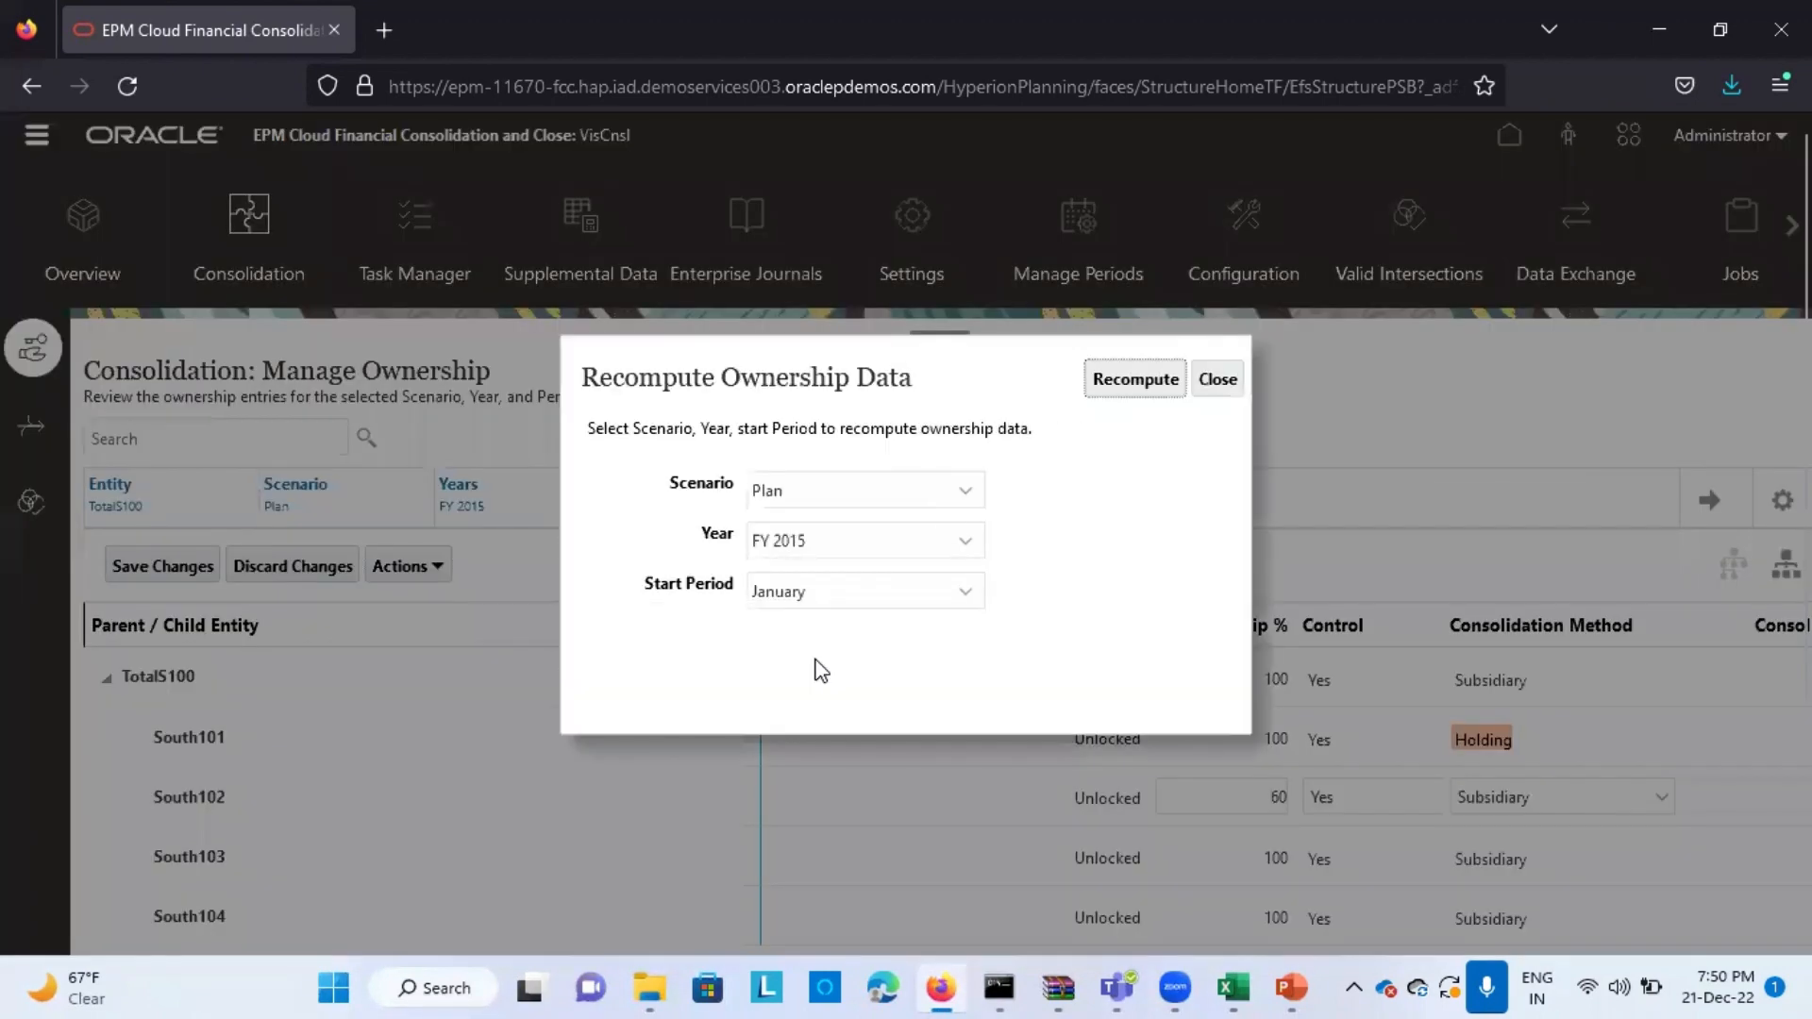
pyautogui.click(1124, 390)
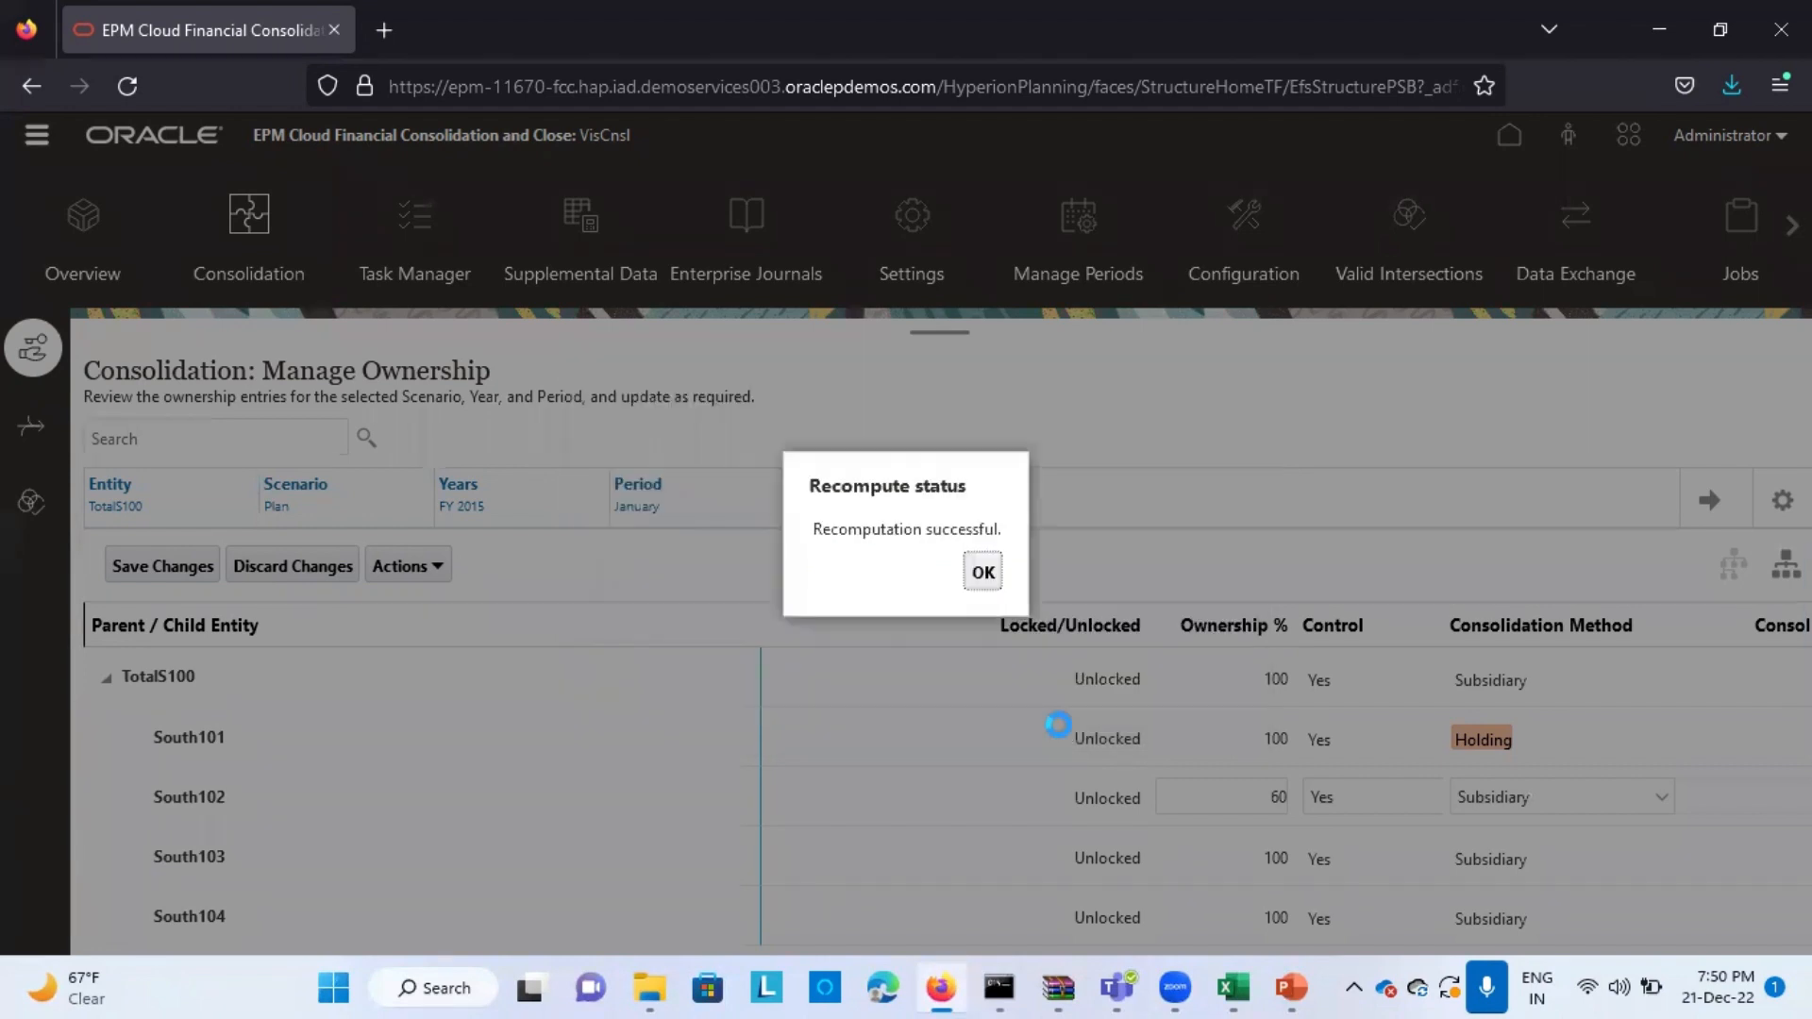
pyautogui.click(983, 572)
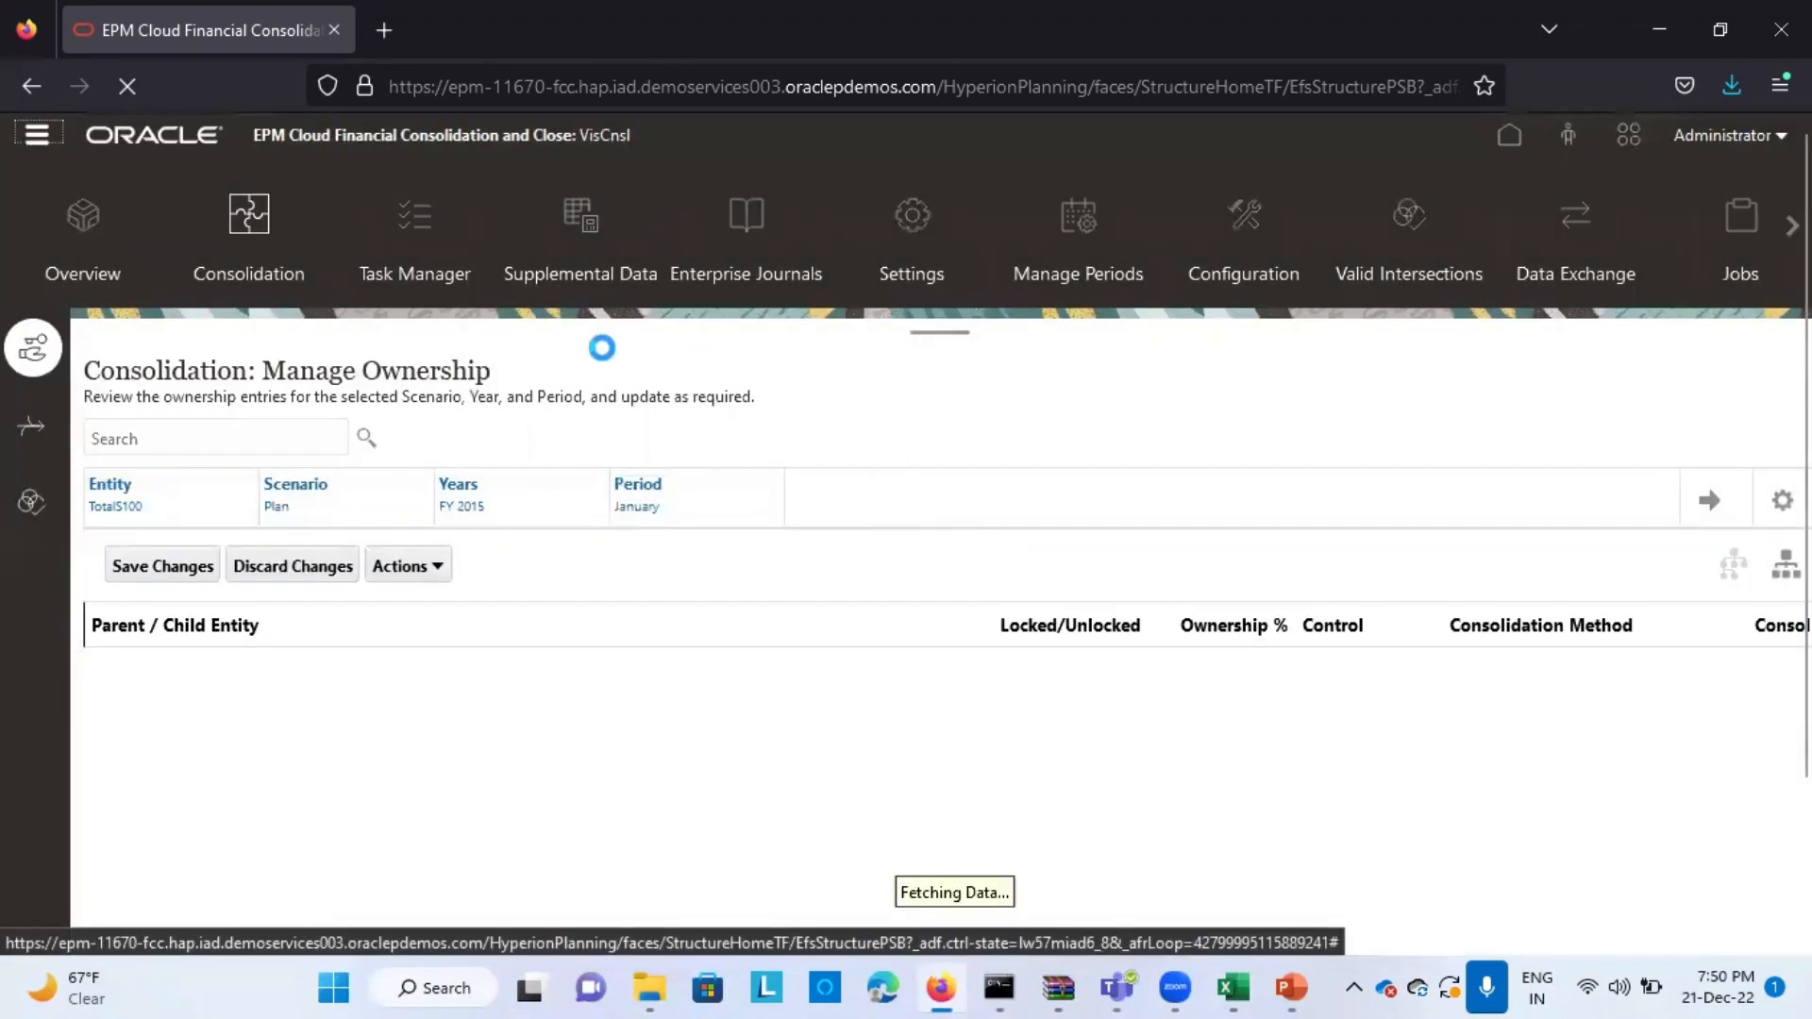
# - Open the Data Status form and go to the South101 to TotalS100 entity rows
pyautogui.click(38, 138)
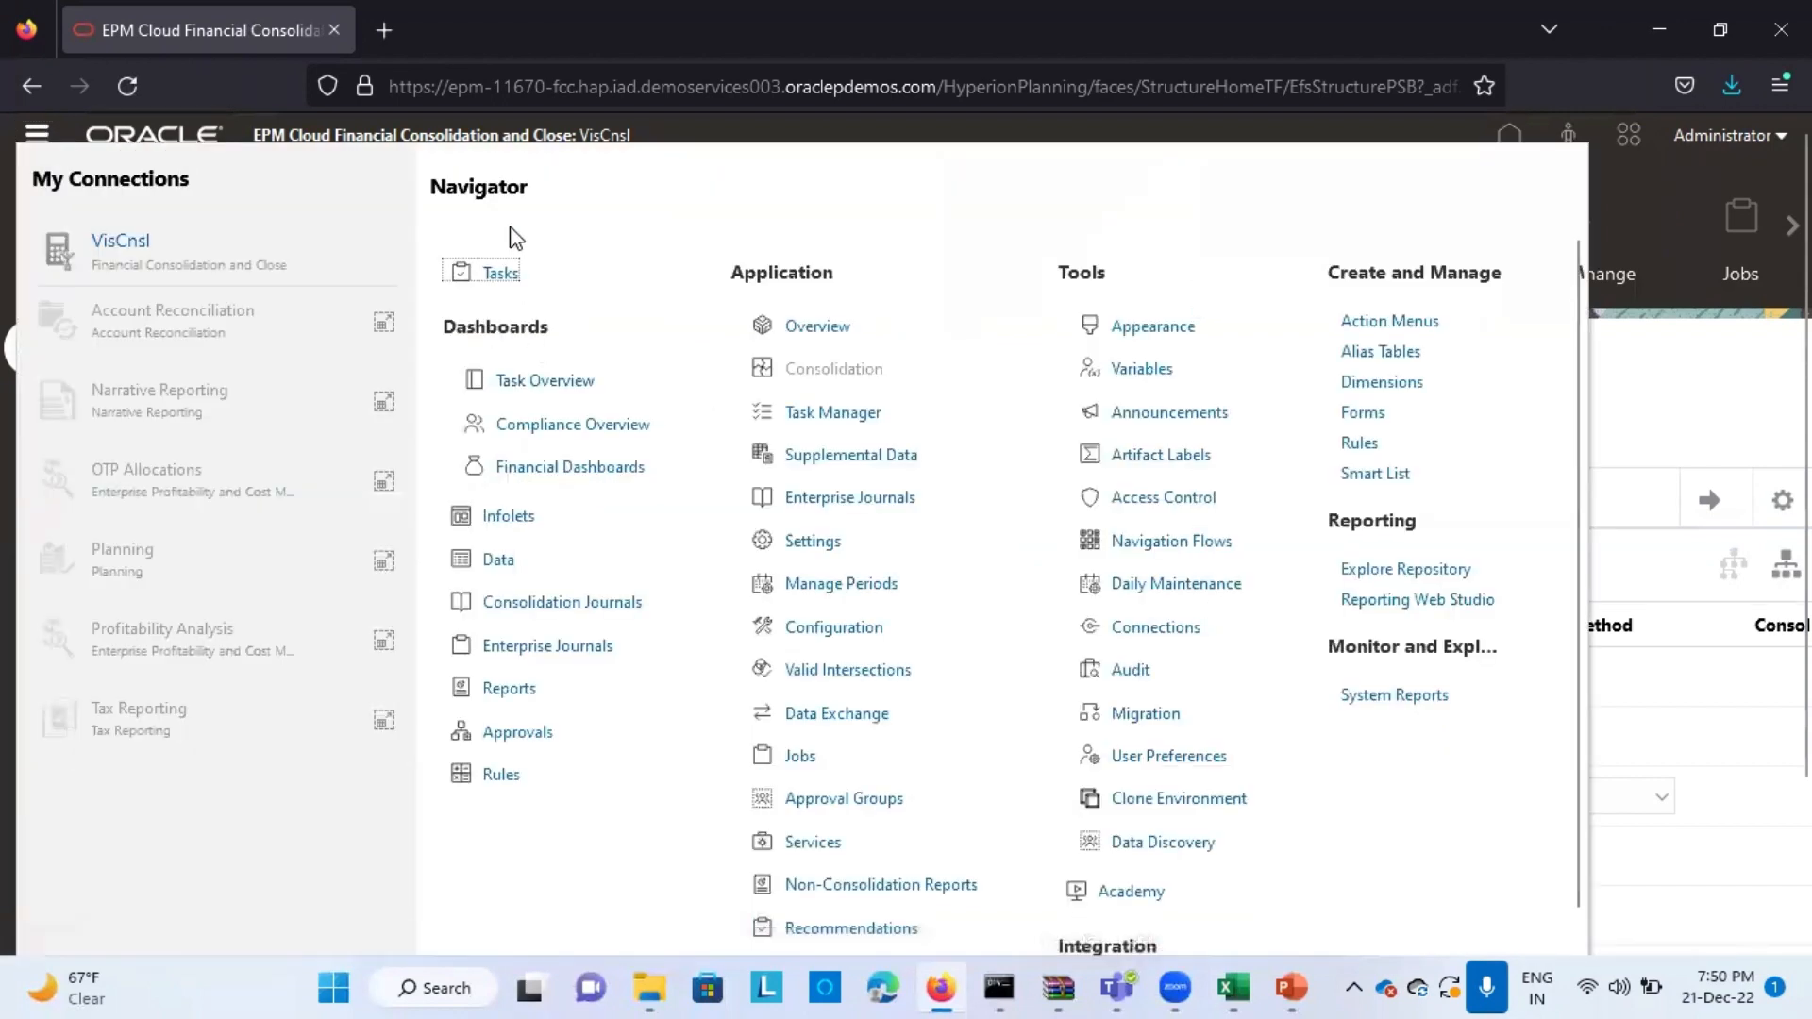
pyautogui.click(496, 560)
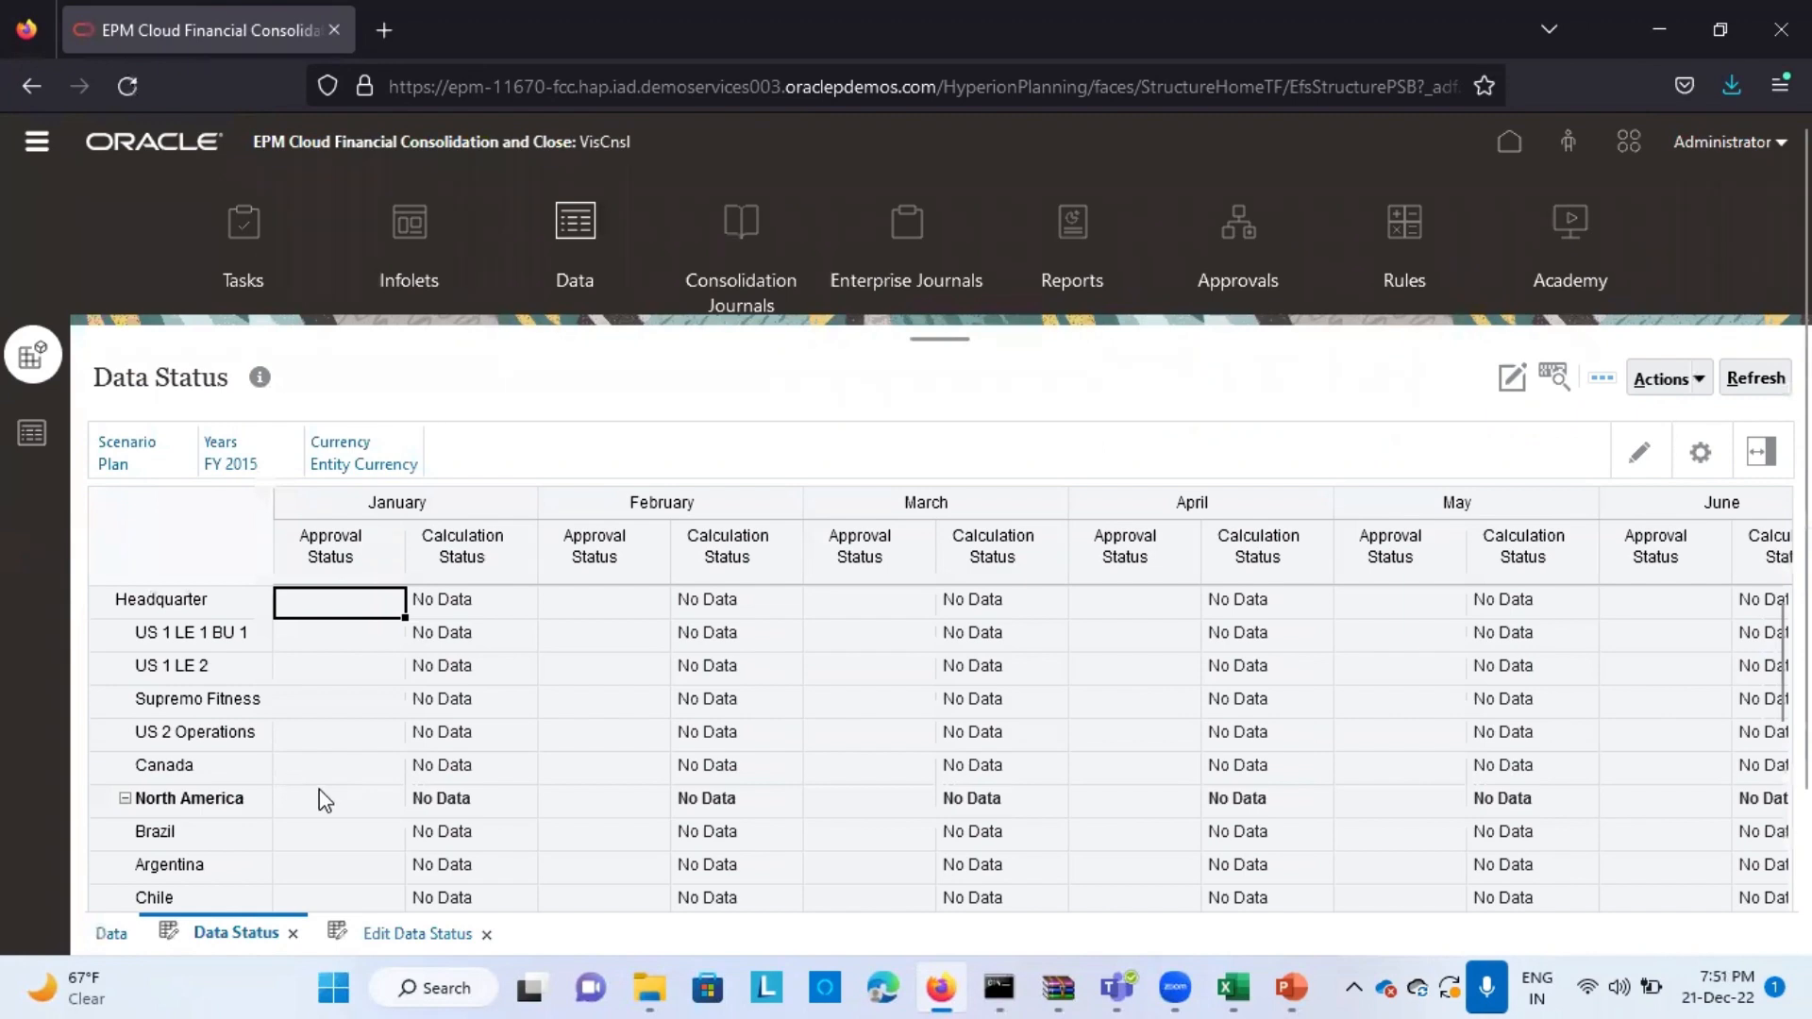
pyautogui.scroll(-15, 320, 793)
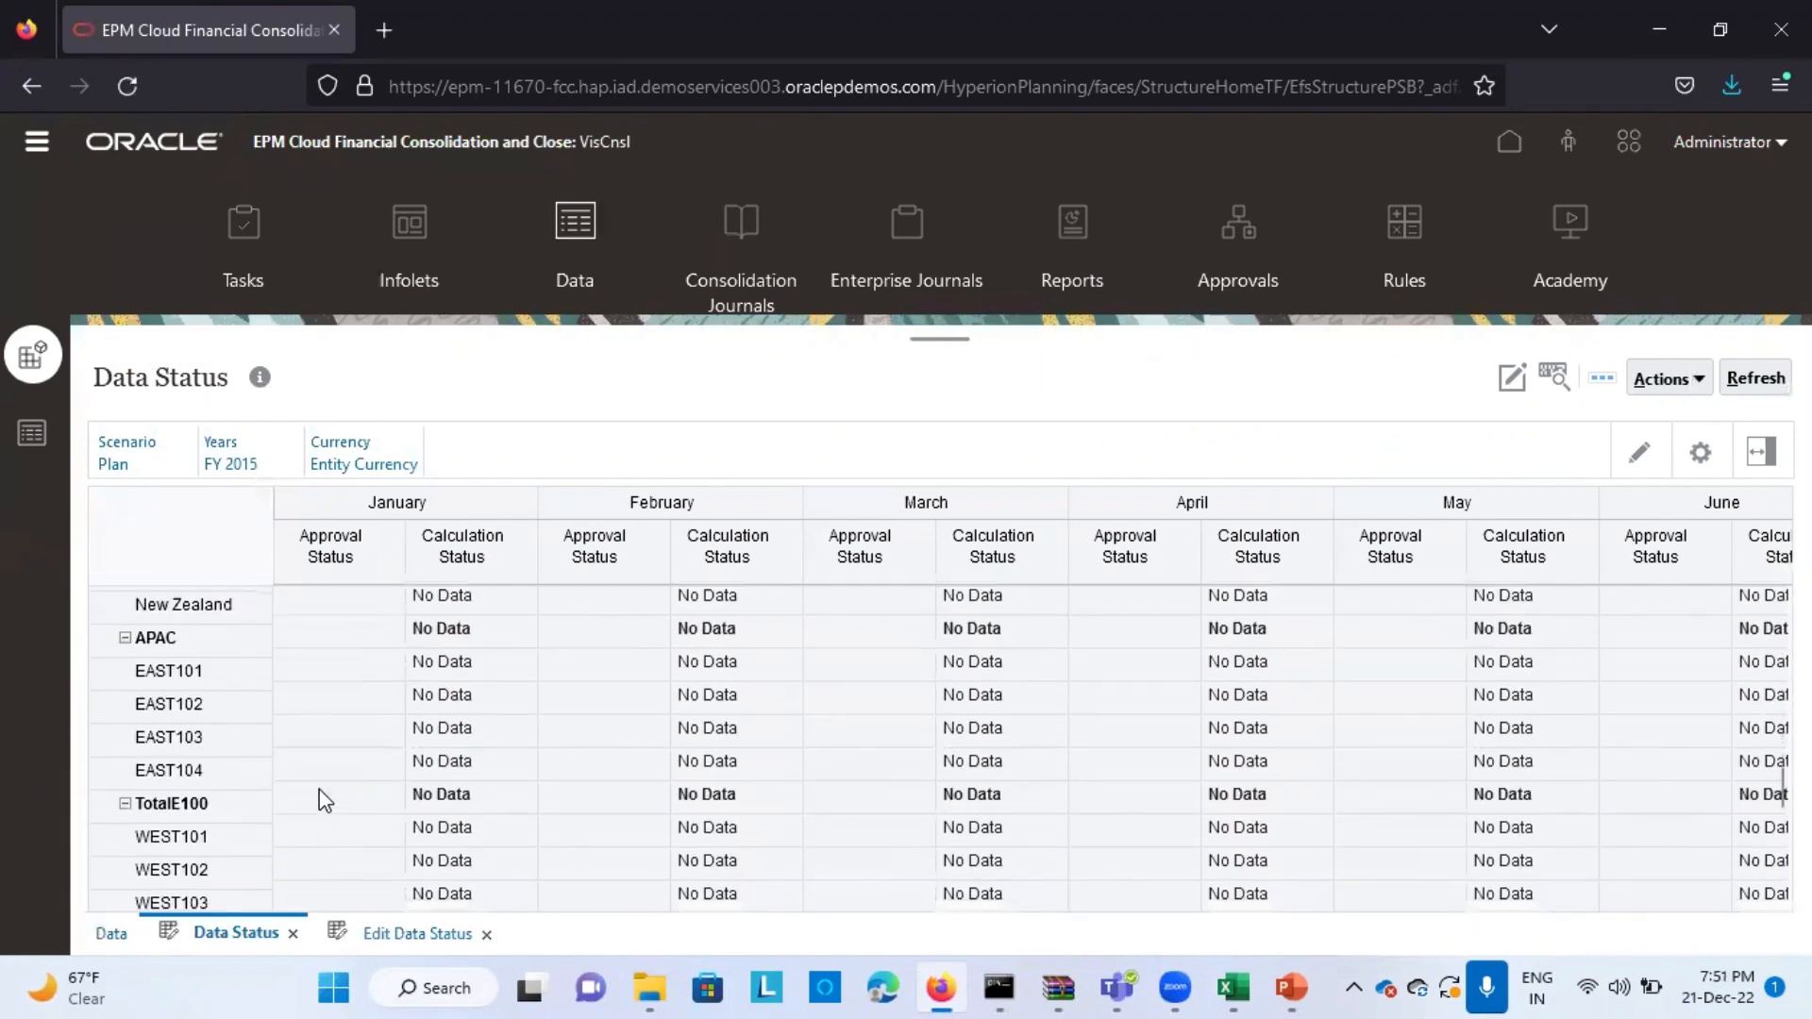
pyautogui.scroll(-10, 319, 793)
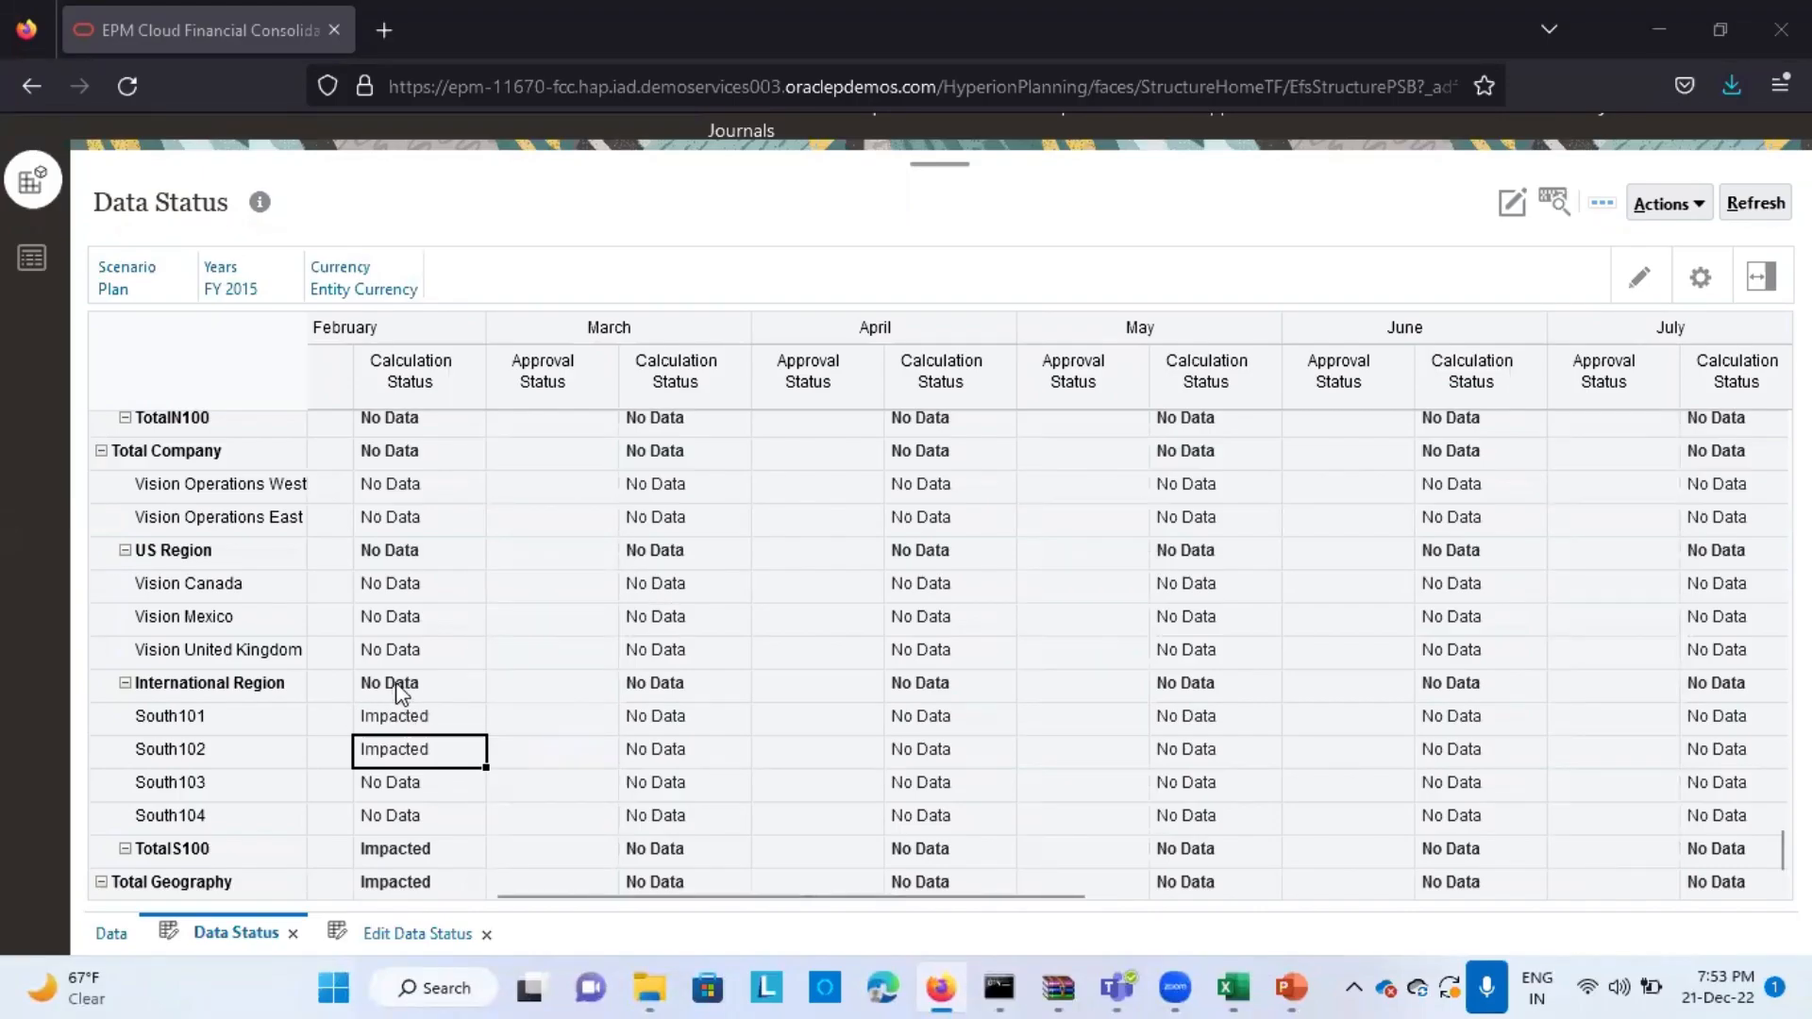
# - Run the Consolidate rule from Data Status for entity S_100, scenario Plan, period Jan and year FY15
pyautogui.click(1705, 204)
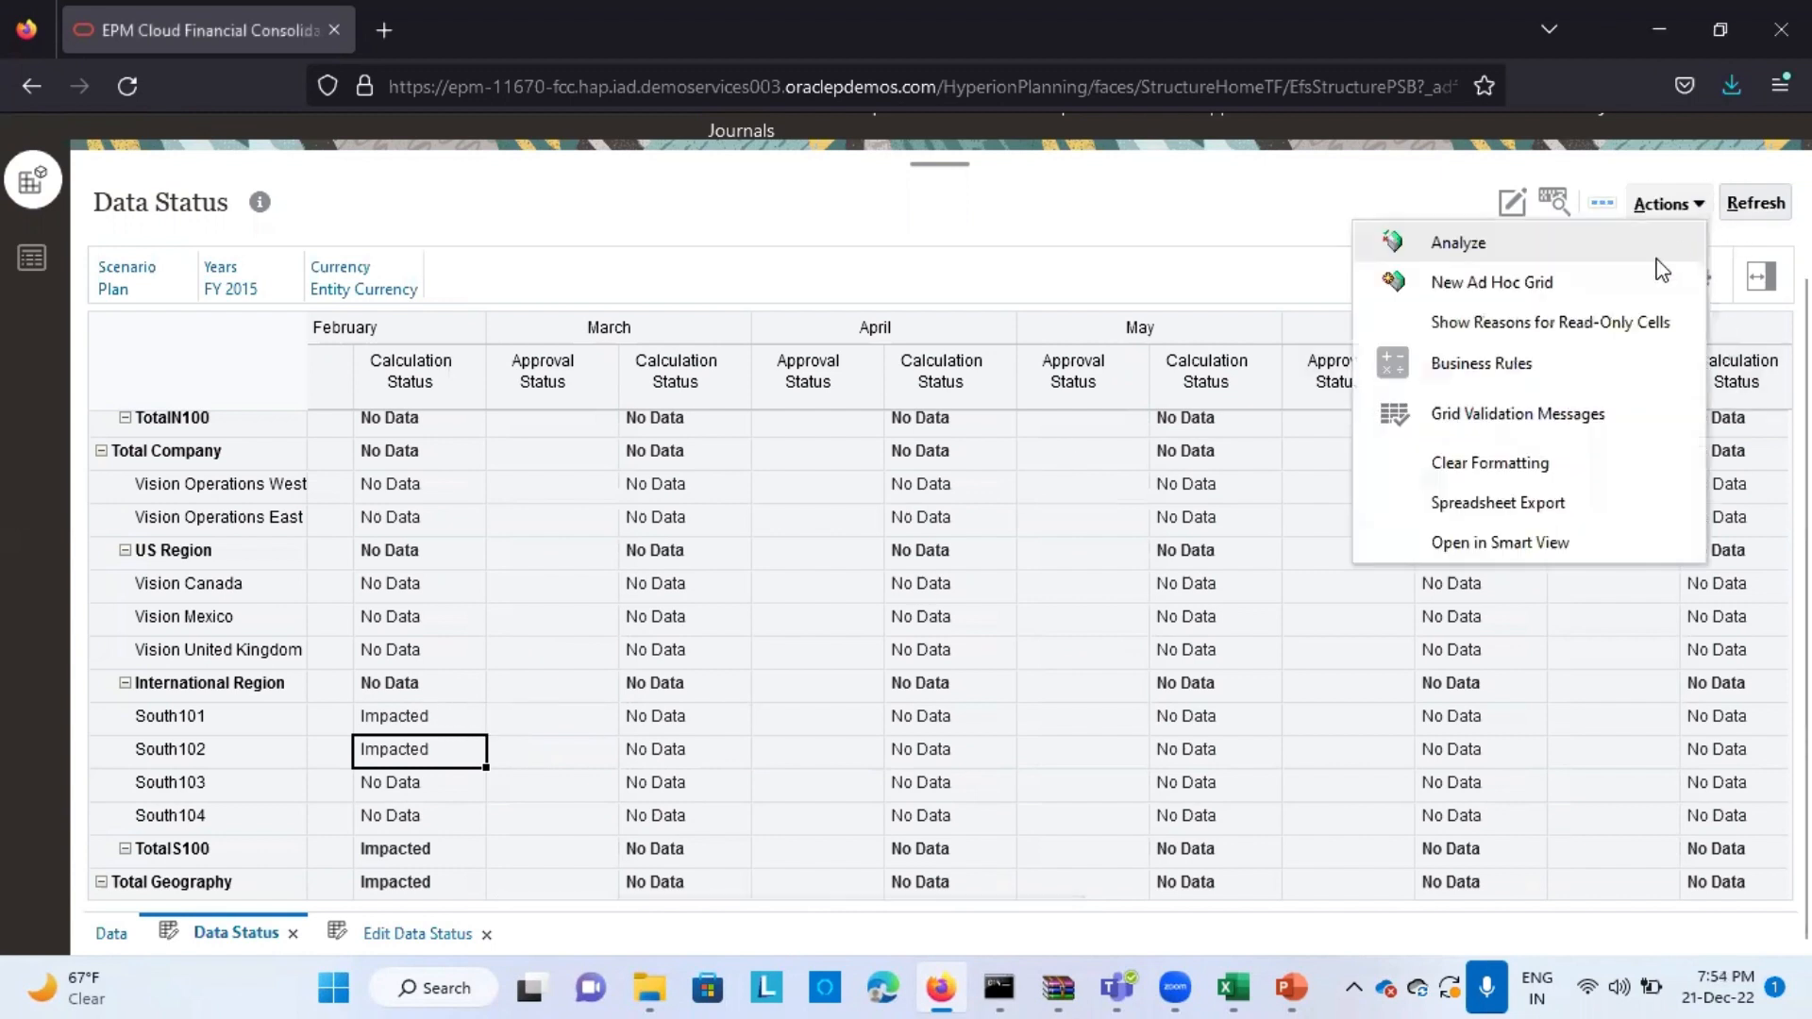
pyautogui.click(1572, 348)
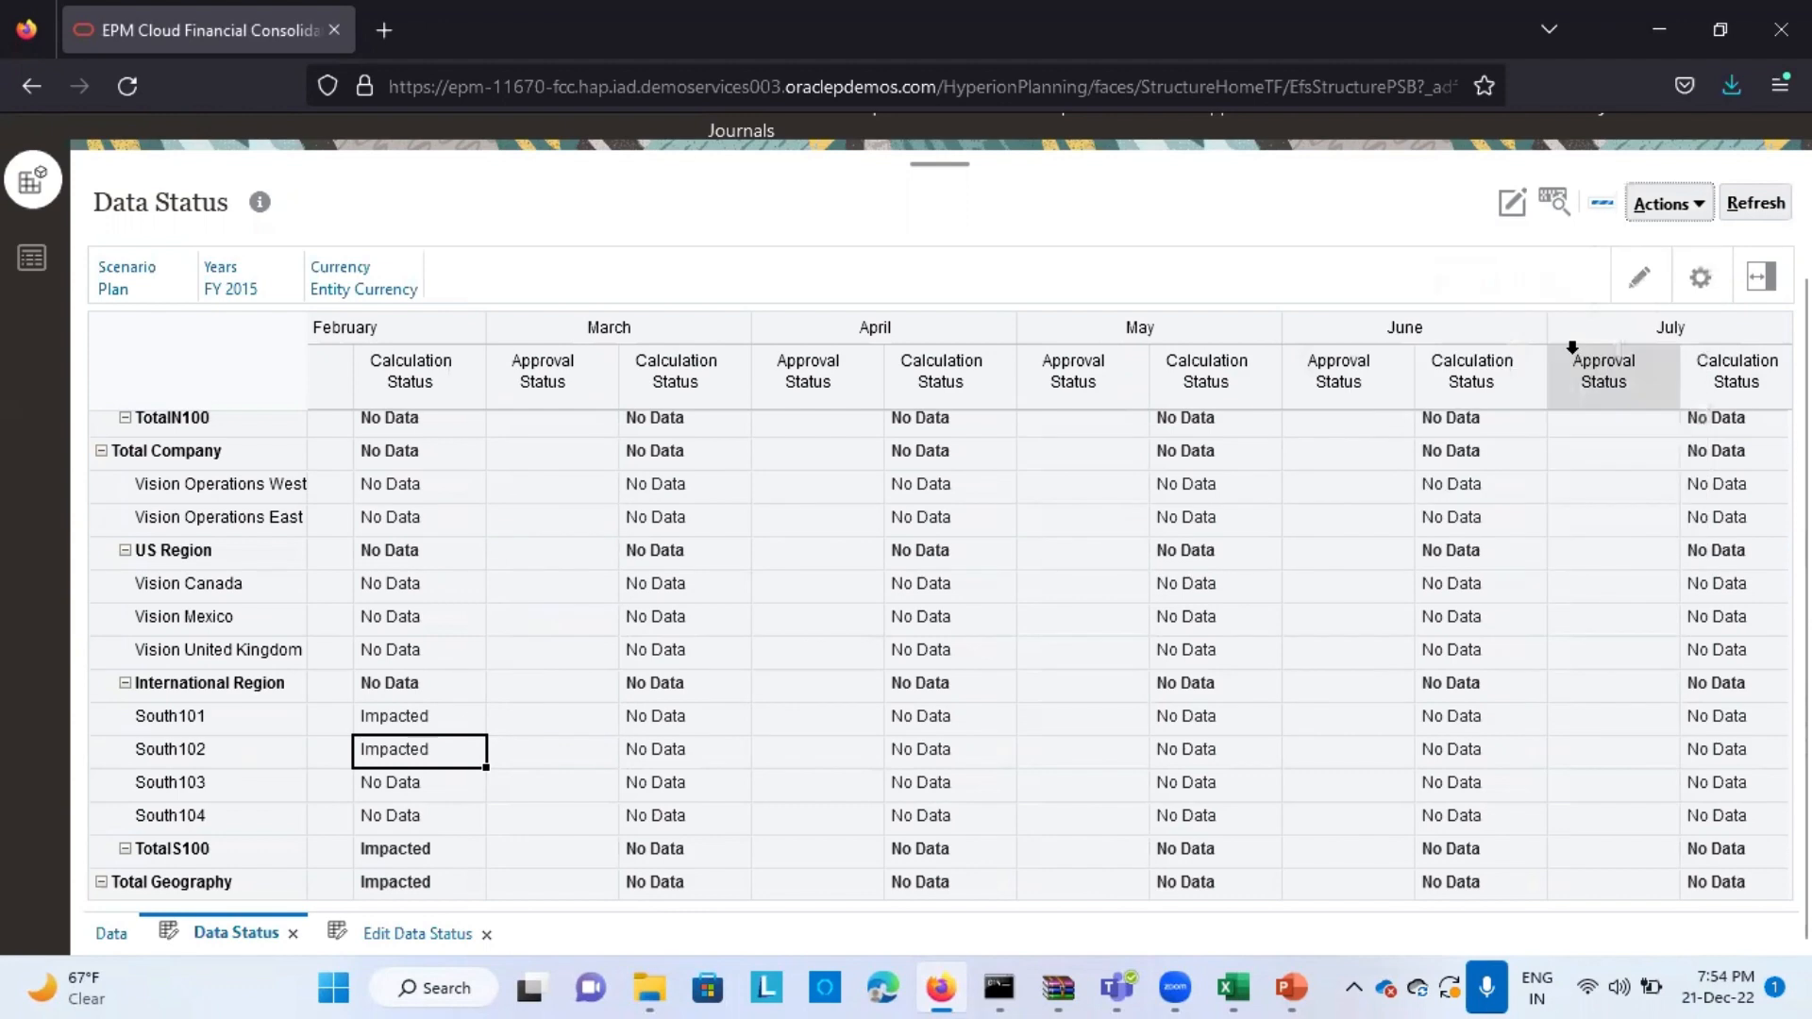
pyautogui.click(769, 525)
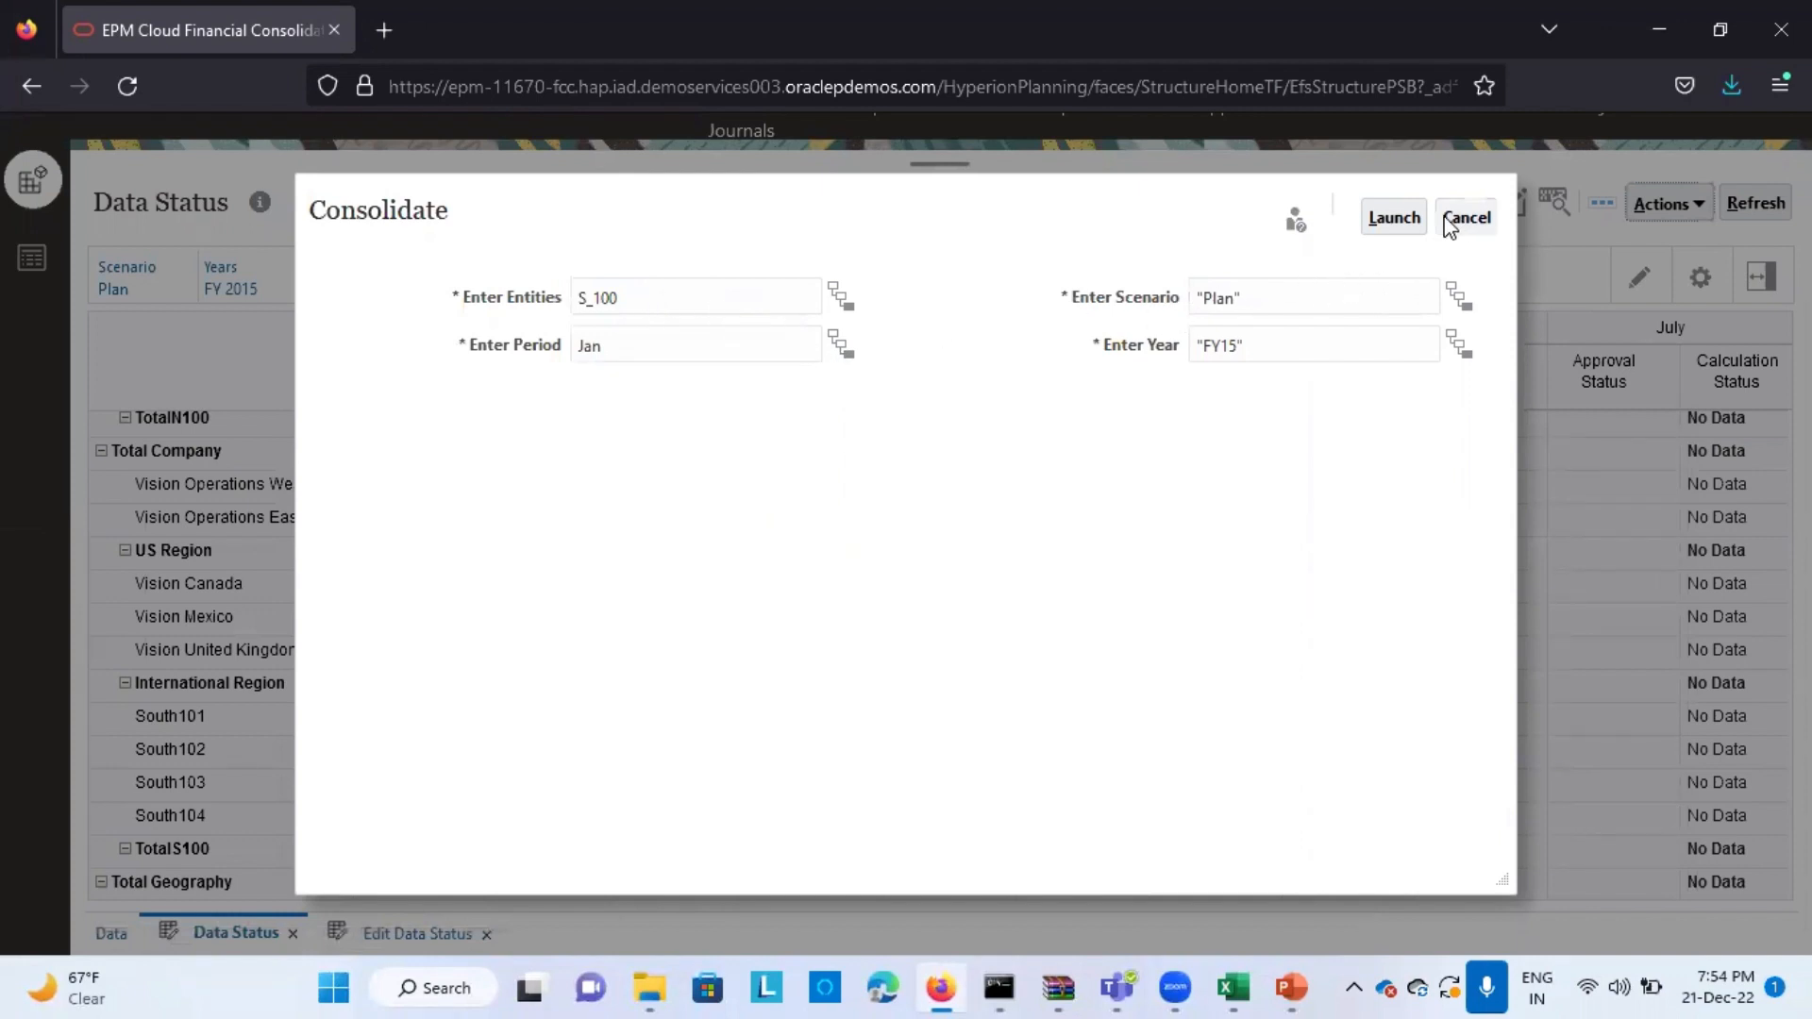
pyautogui.click(1393, 225)
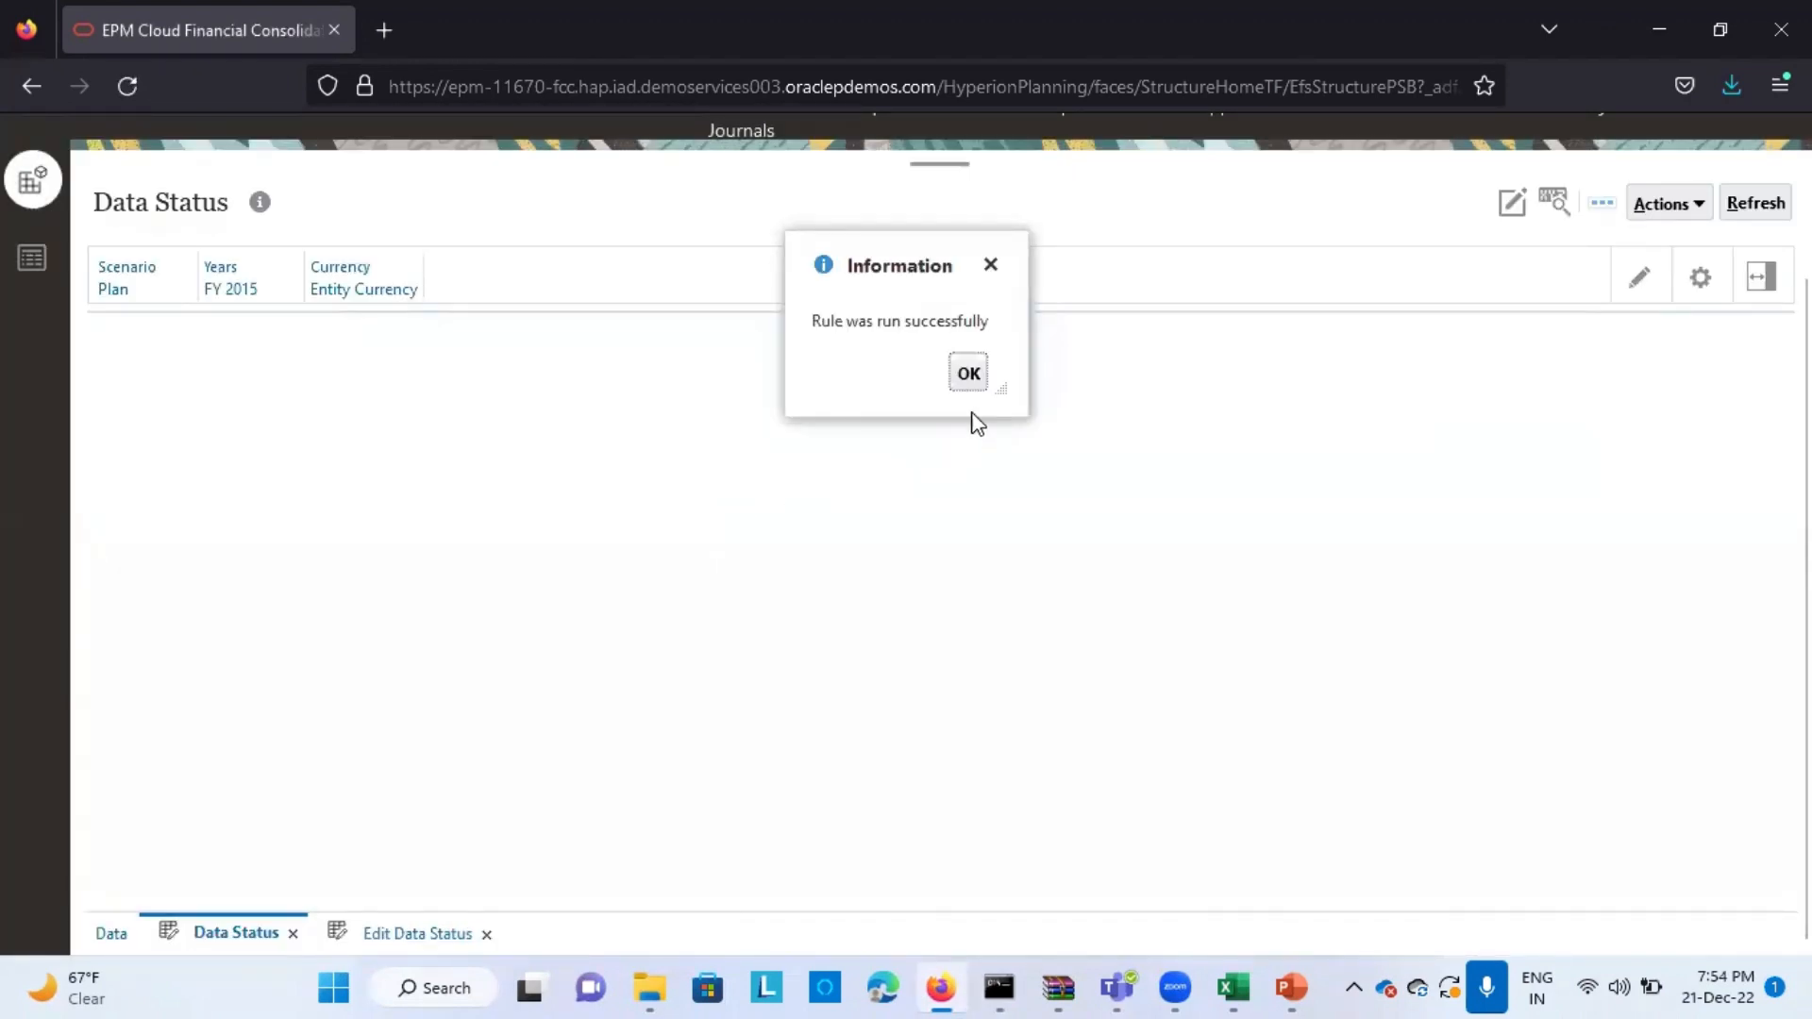
pyautogui.click(968, 374)
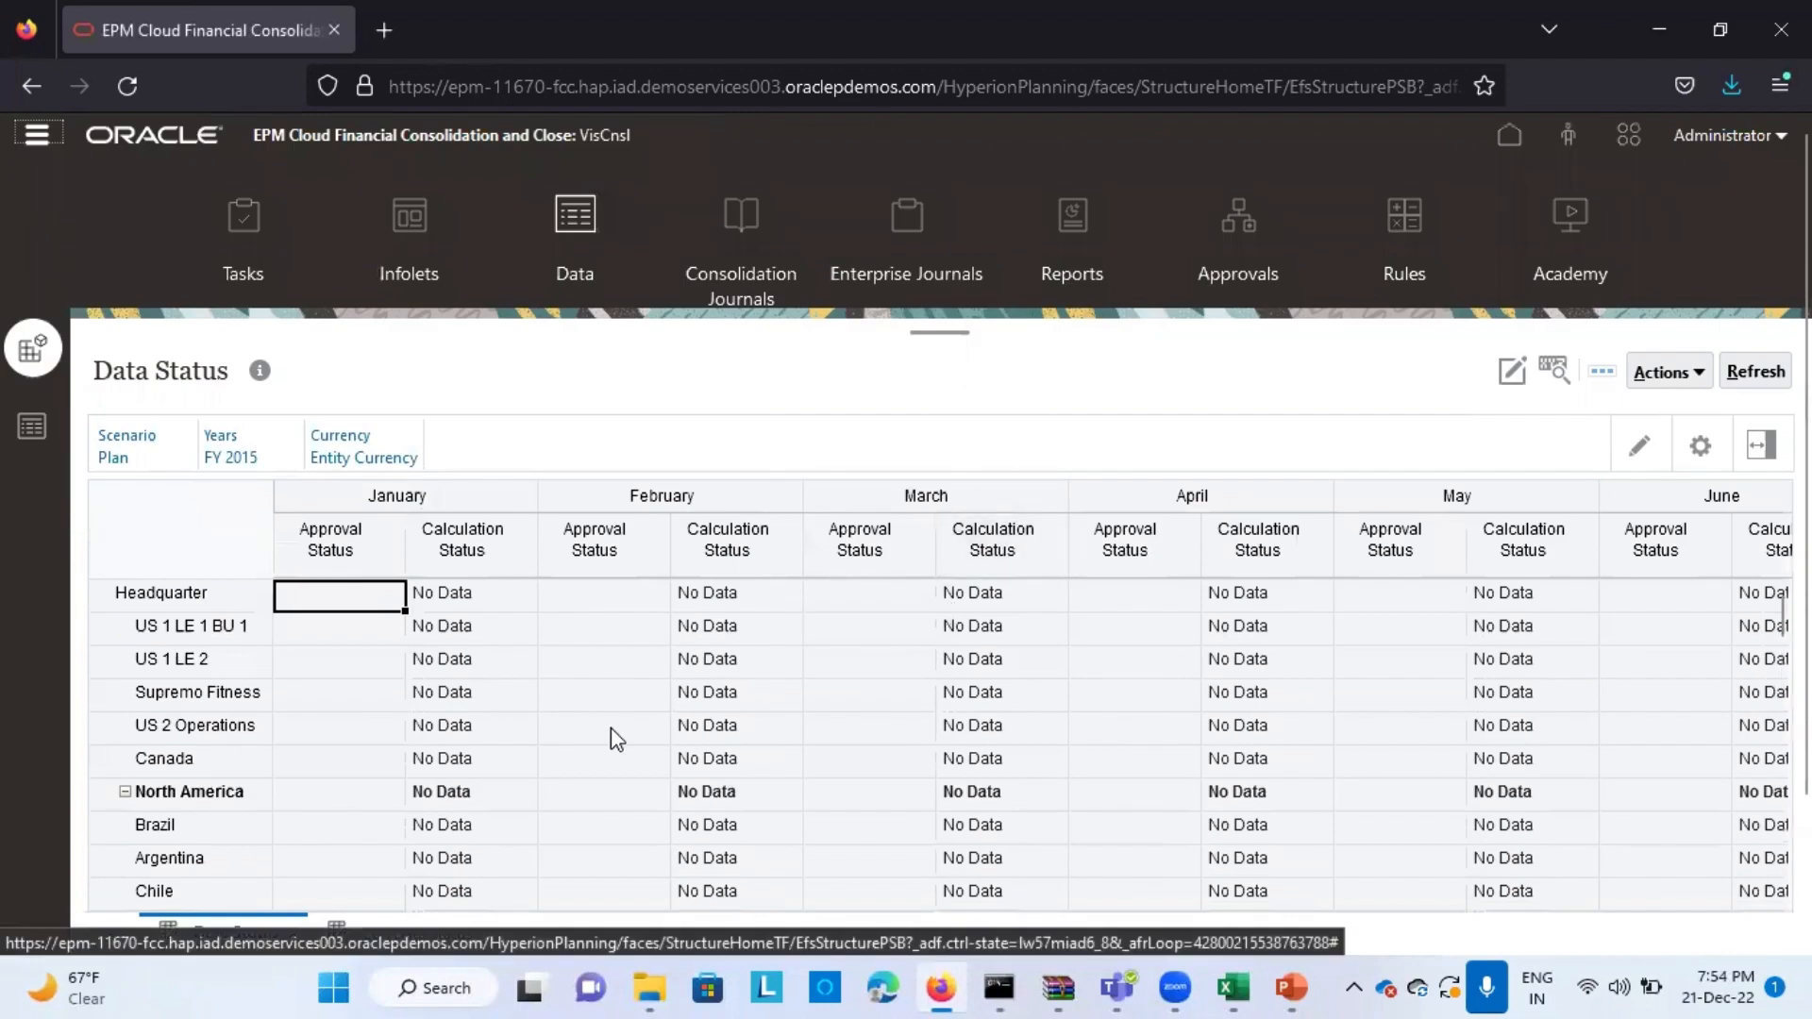
# - Check the January calculation status of the South101 to TotalS100 rows in the Data Status form
pyautogui.scroll(-10, 614, 734)
pyautogui.scroll(-10, 610, 728)
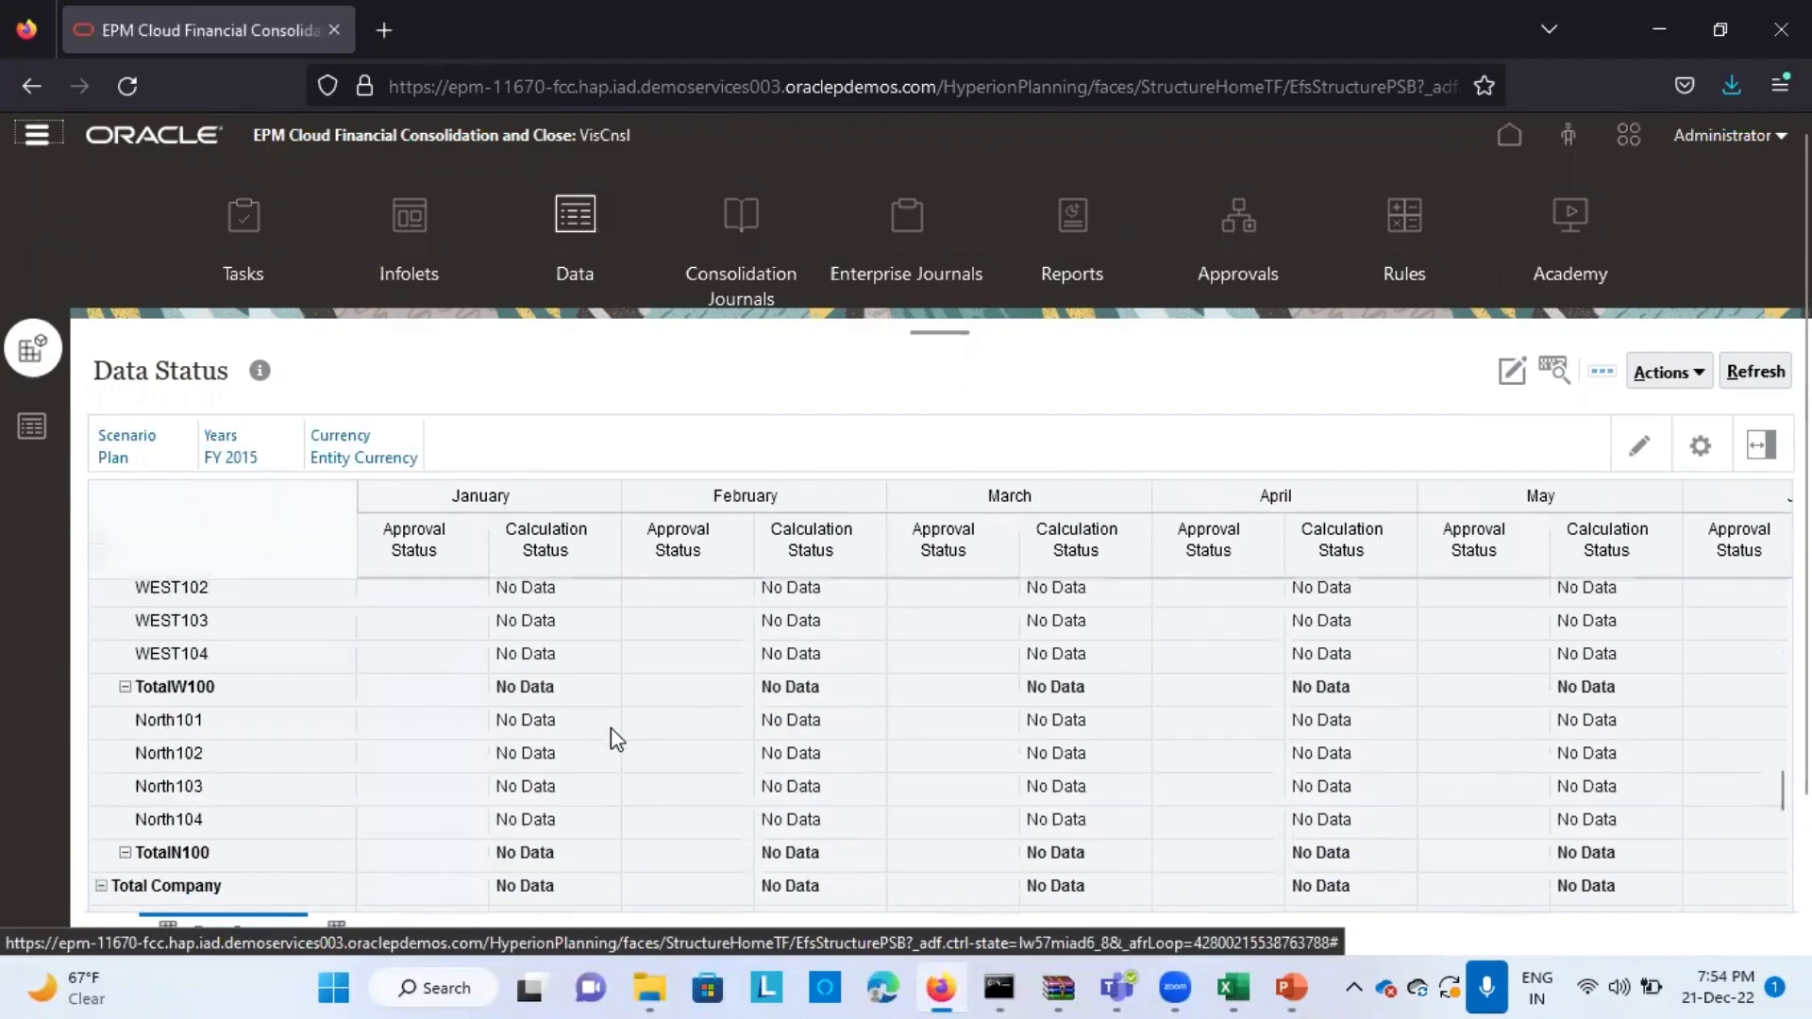
pyautogui.scroll(-5, 610, 728)
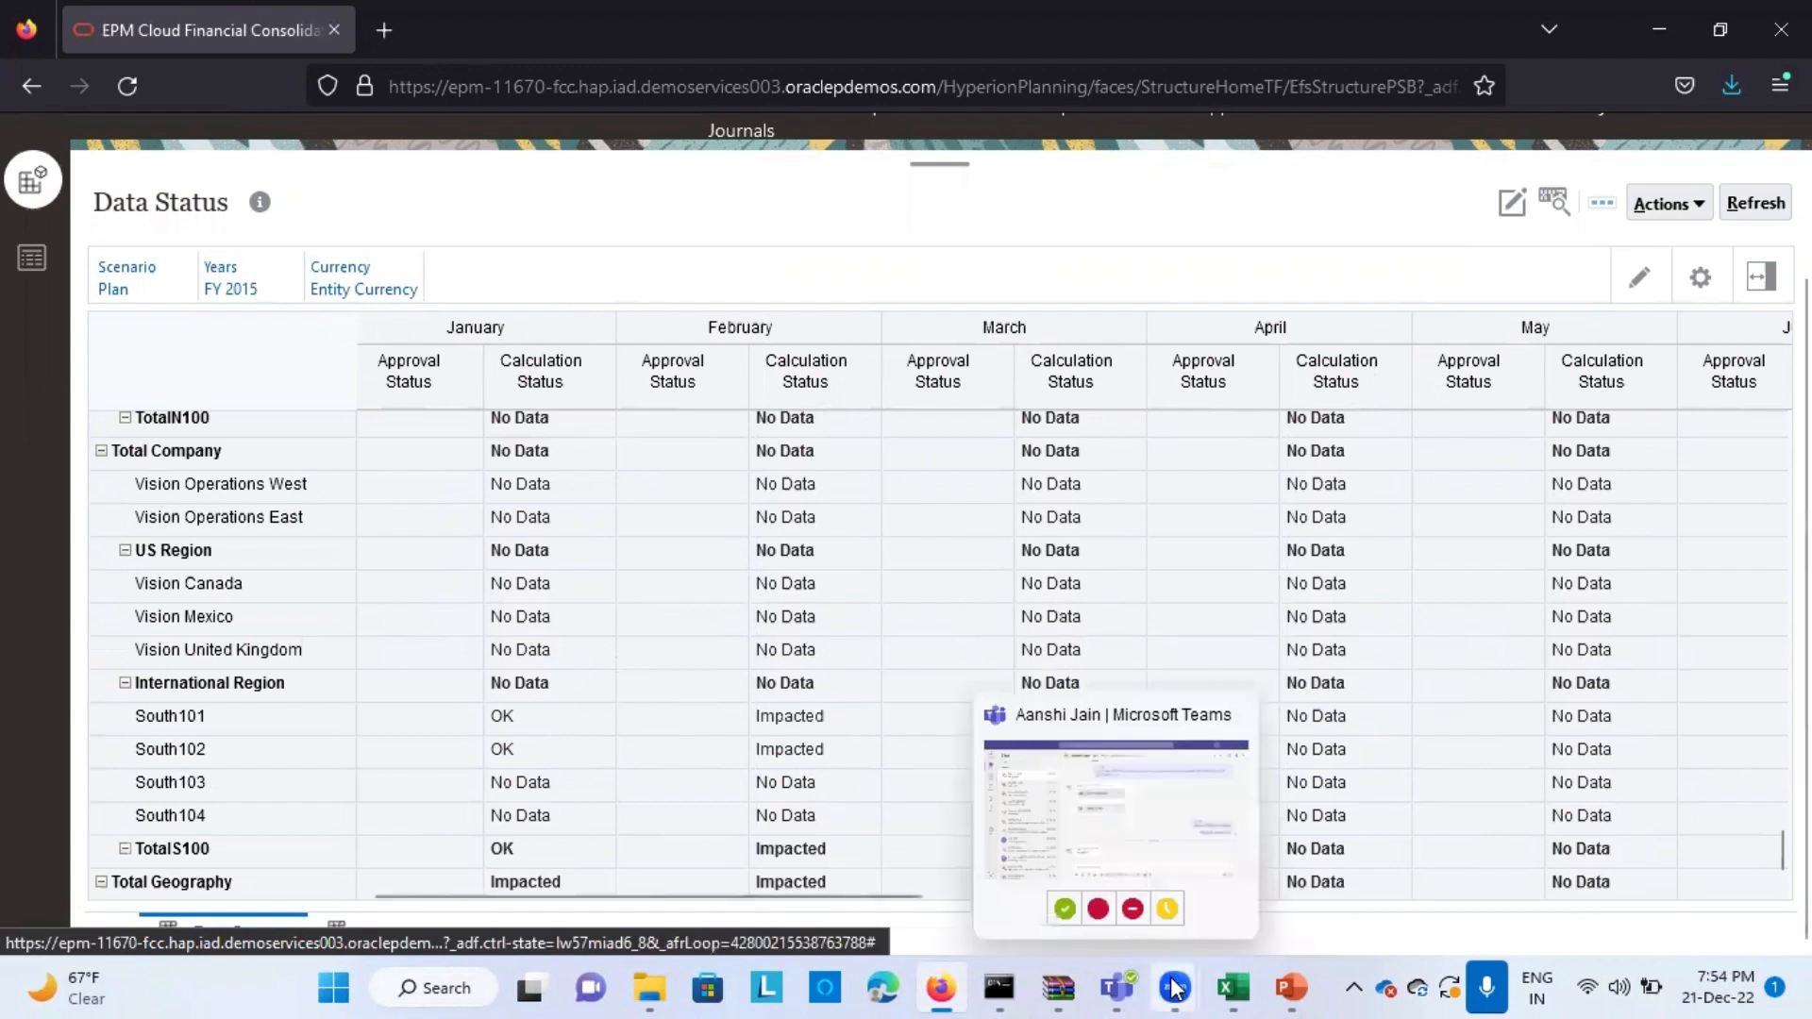
# - Switch to the 60 % investment workbook in Excel and refresh the Planning data on its Output sheet
pyautogui.moveTo(1226, 987)
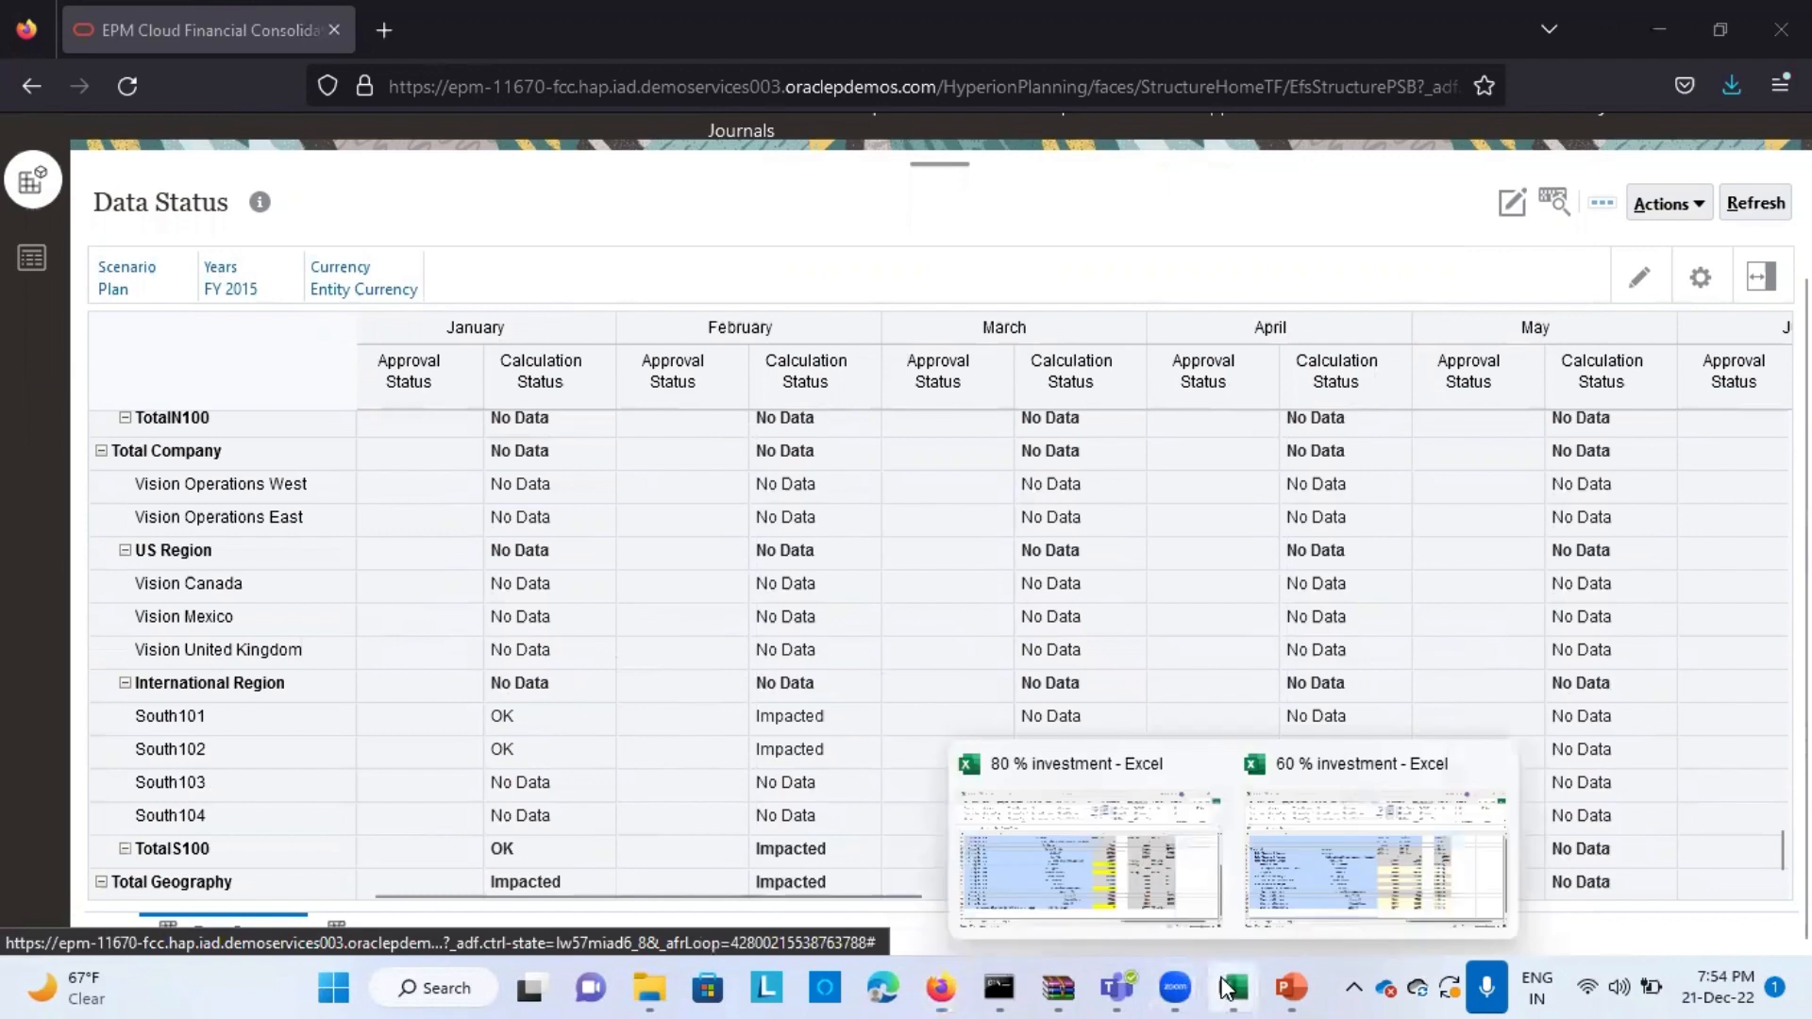
pyautogui.click(1295, 861)
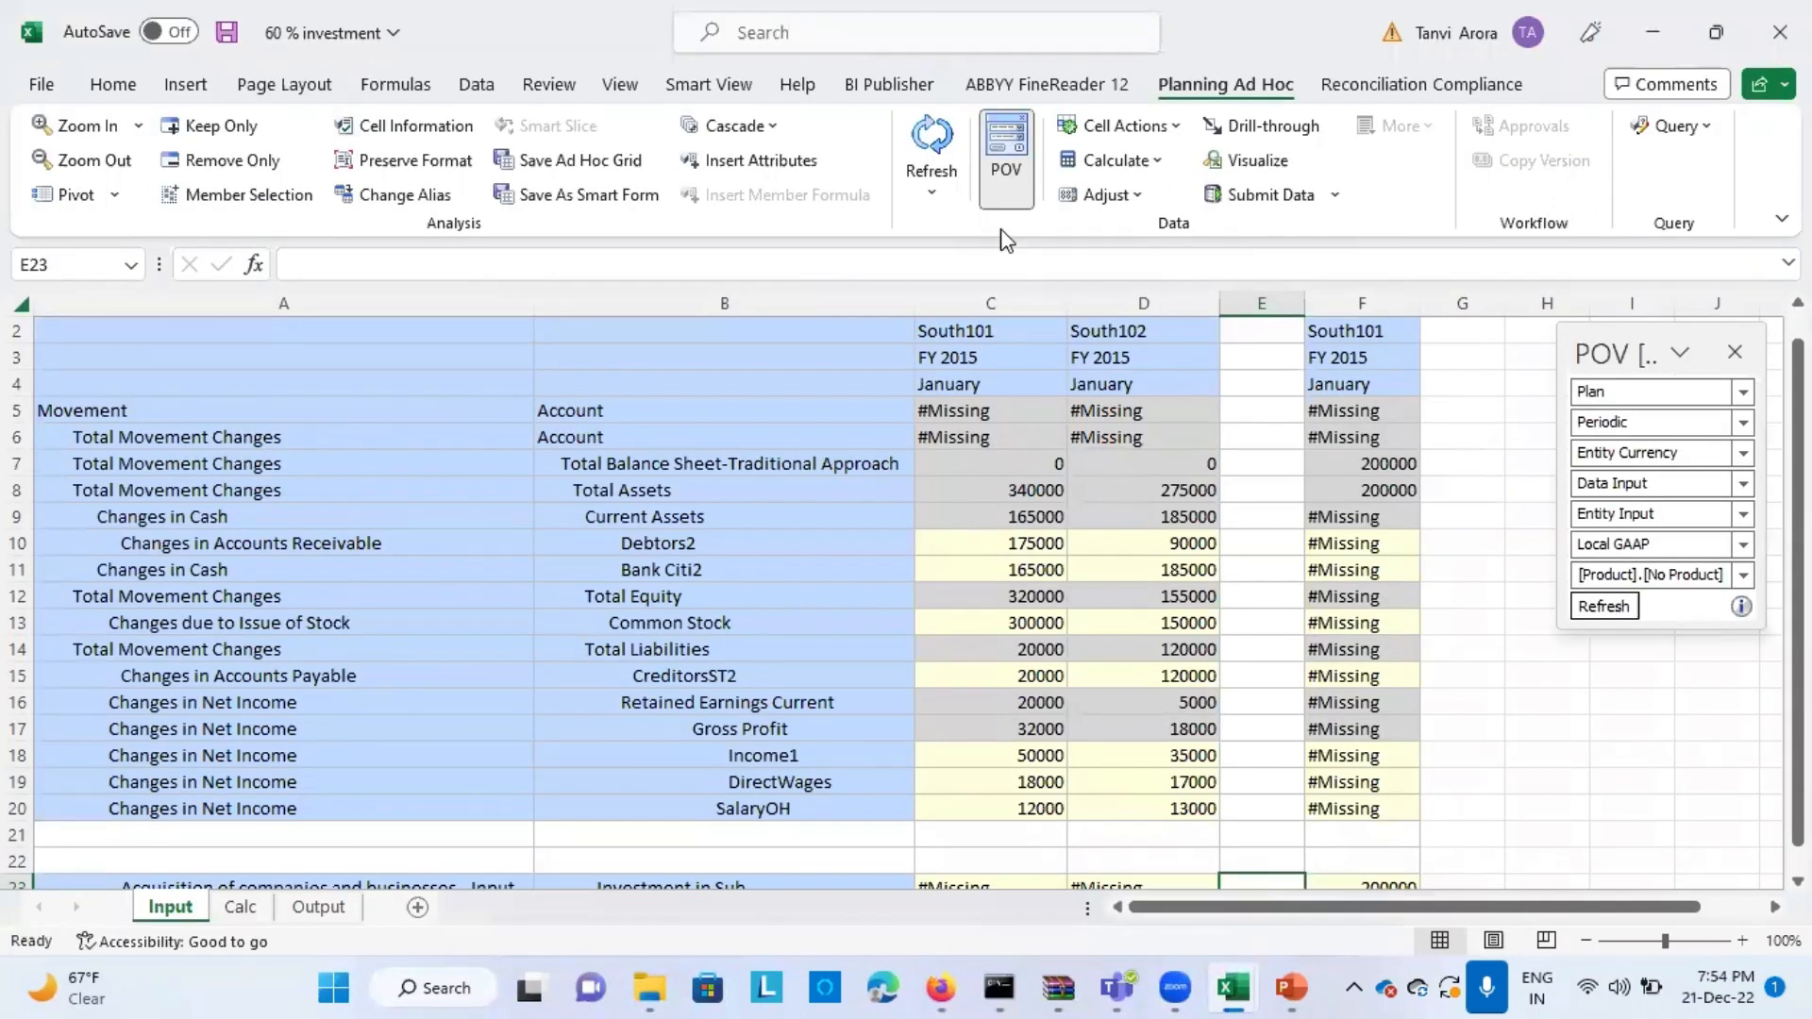
pyautogui.click(1563, 886)
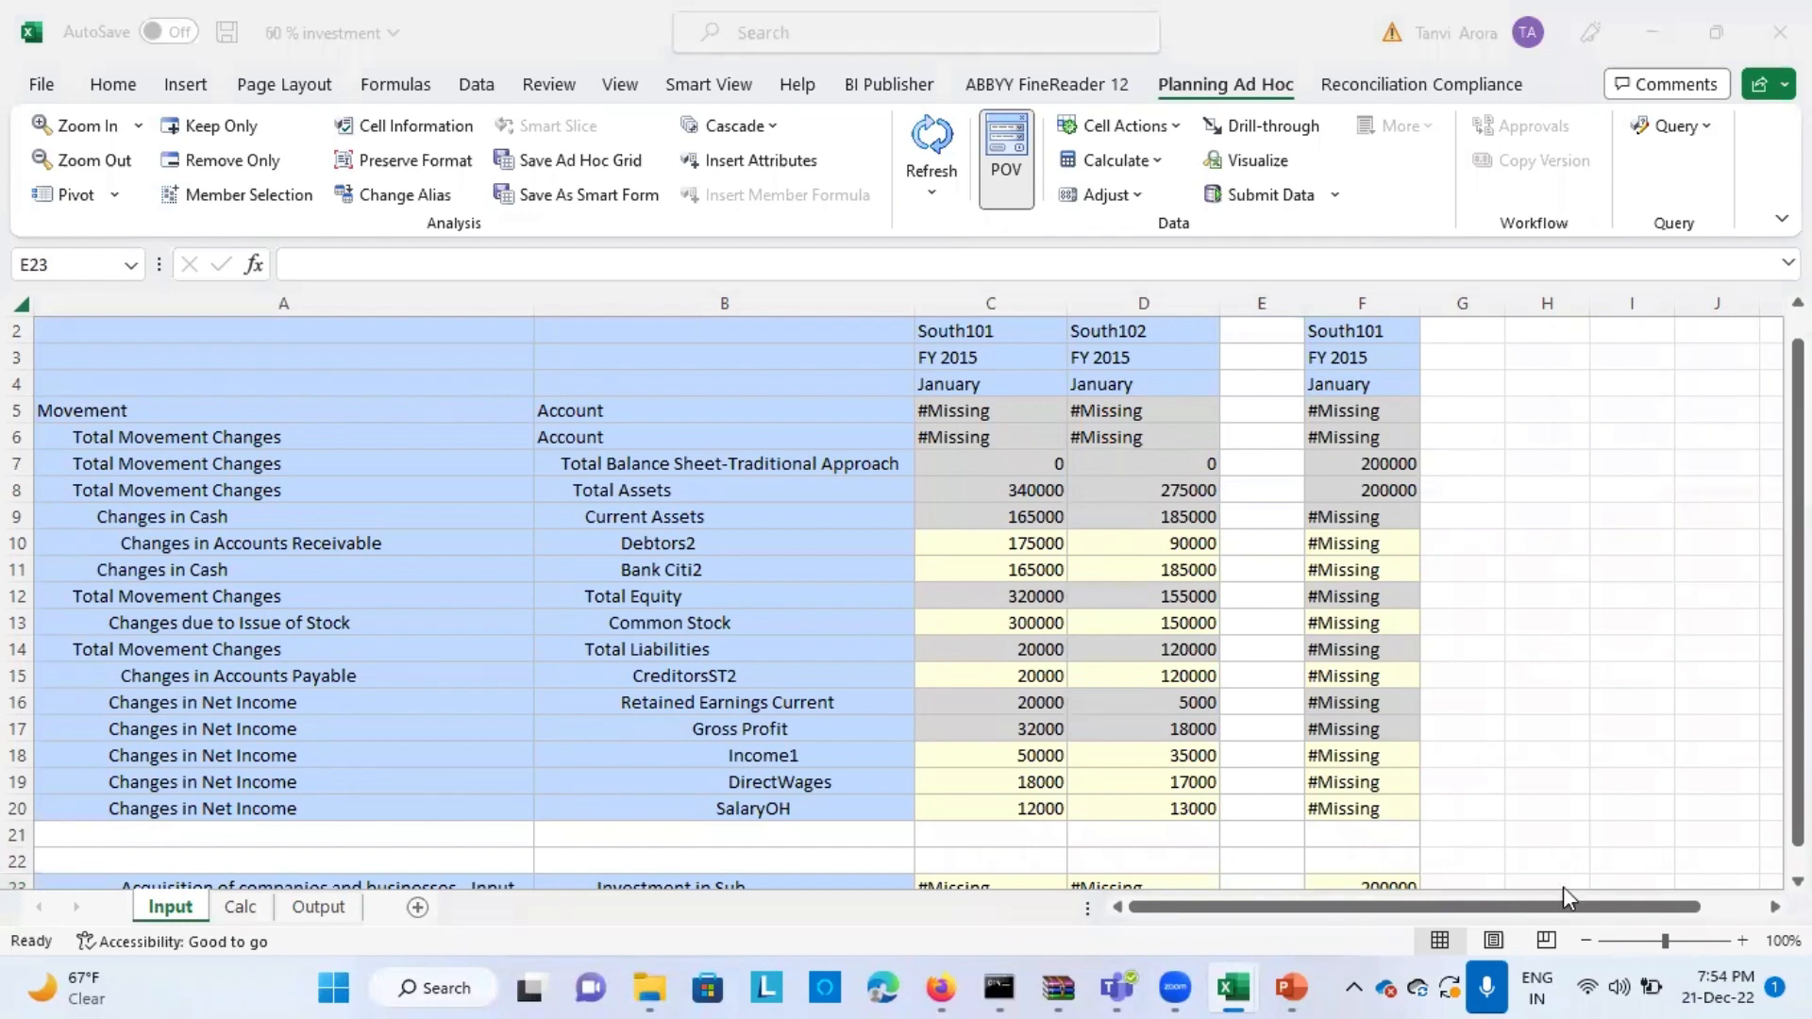
pyautogui.click(304, 906)
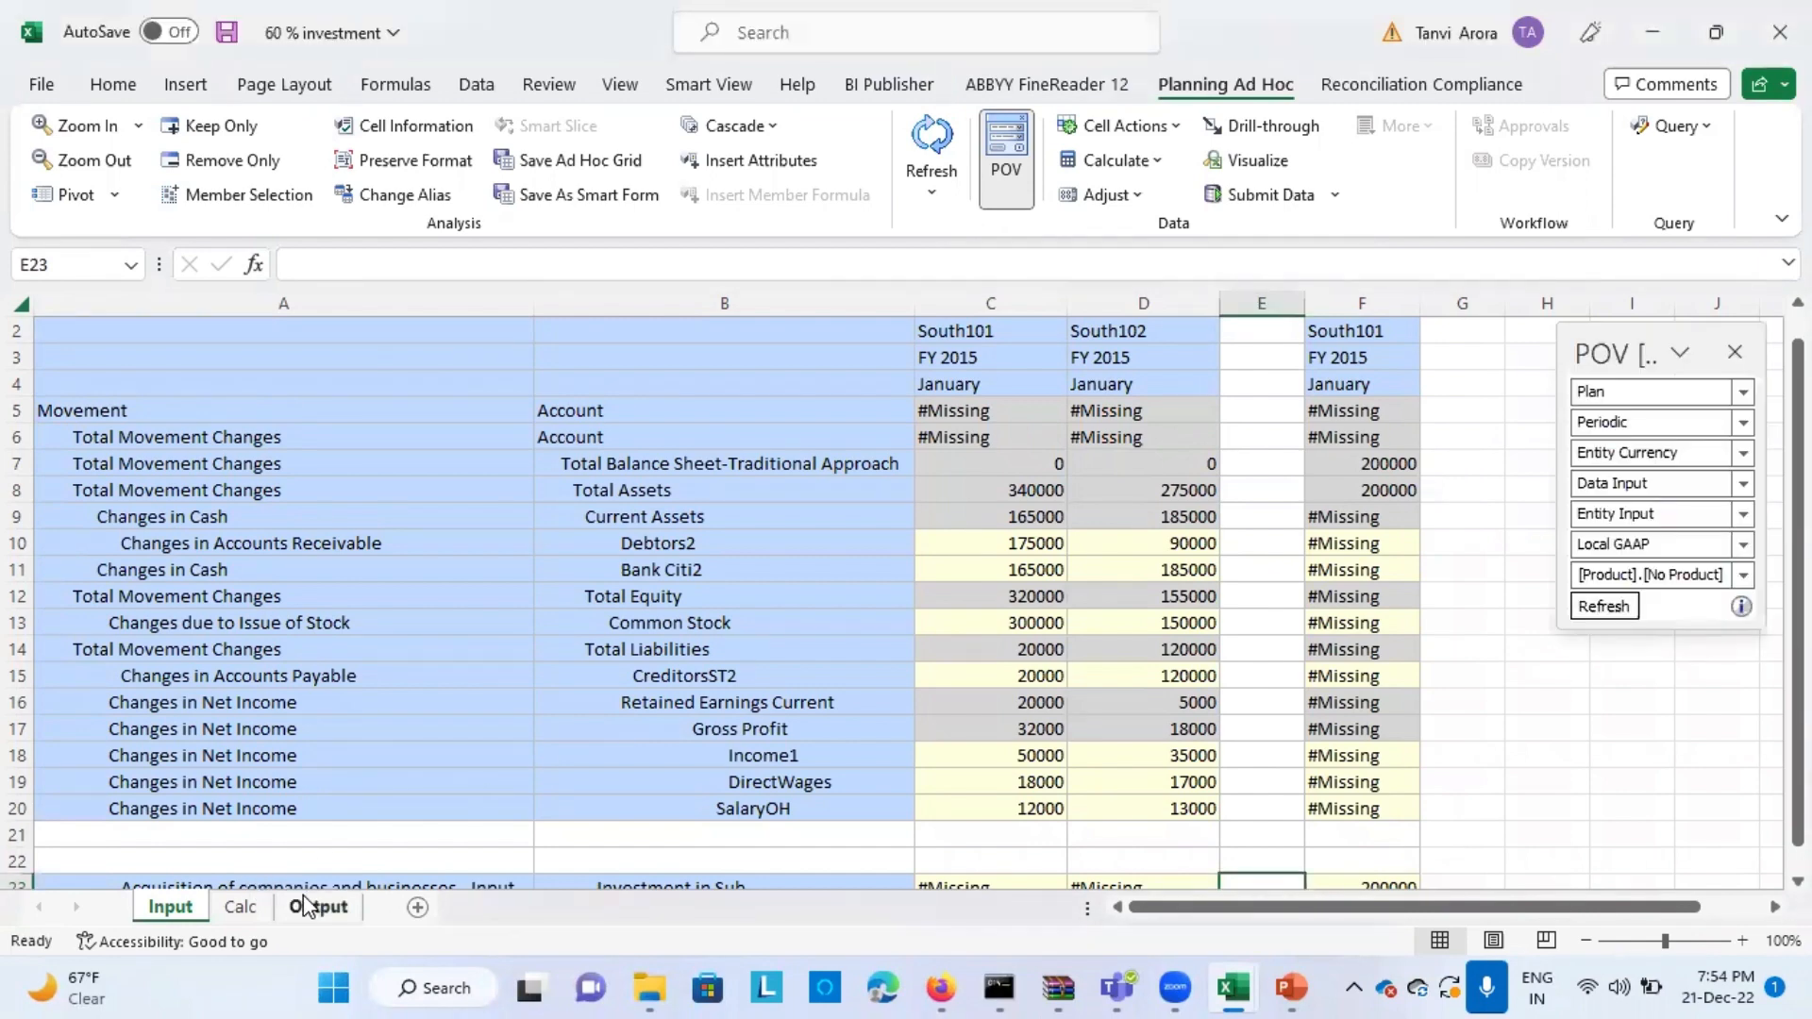
pyautogui.click(319, 908)
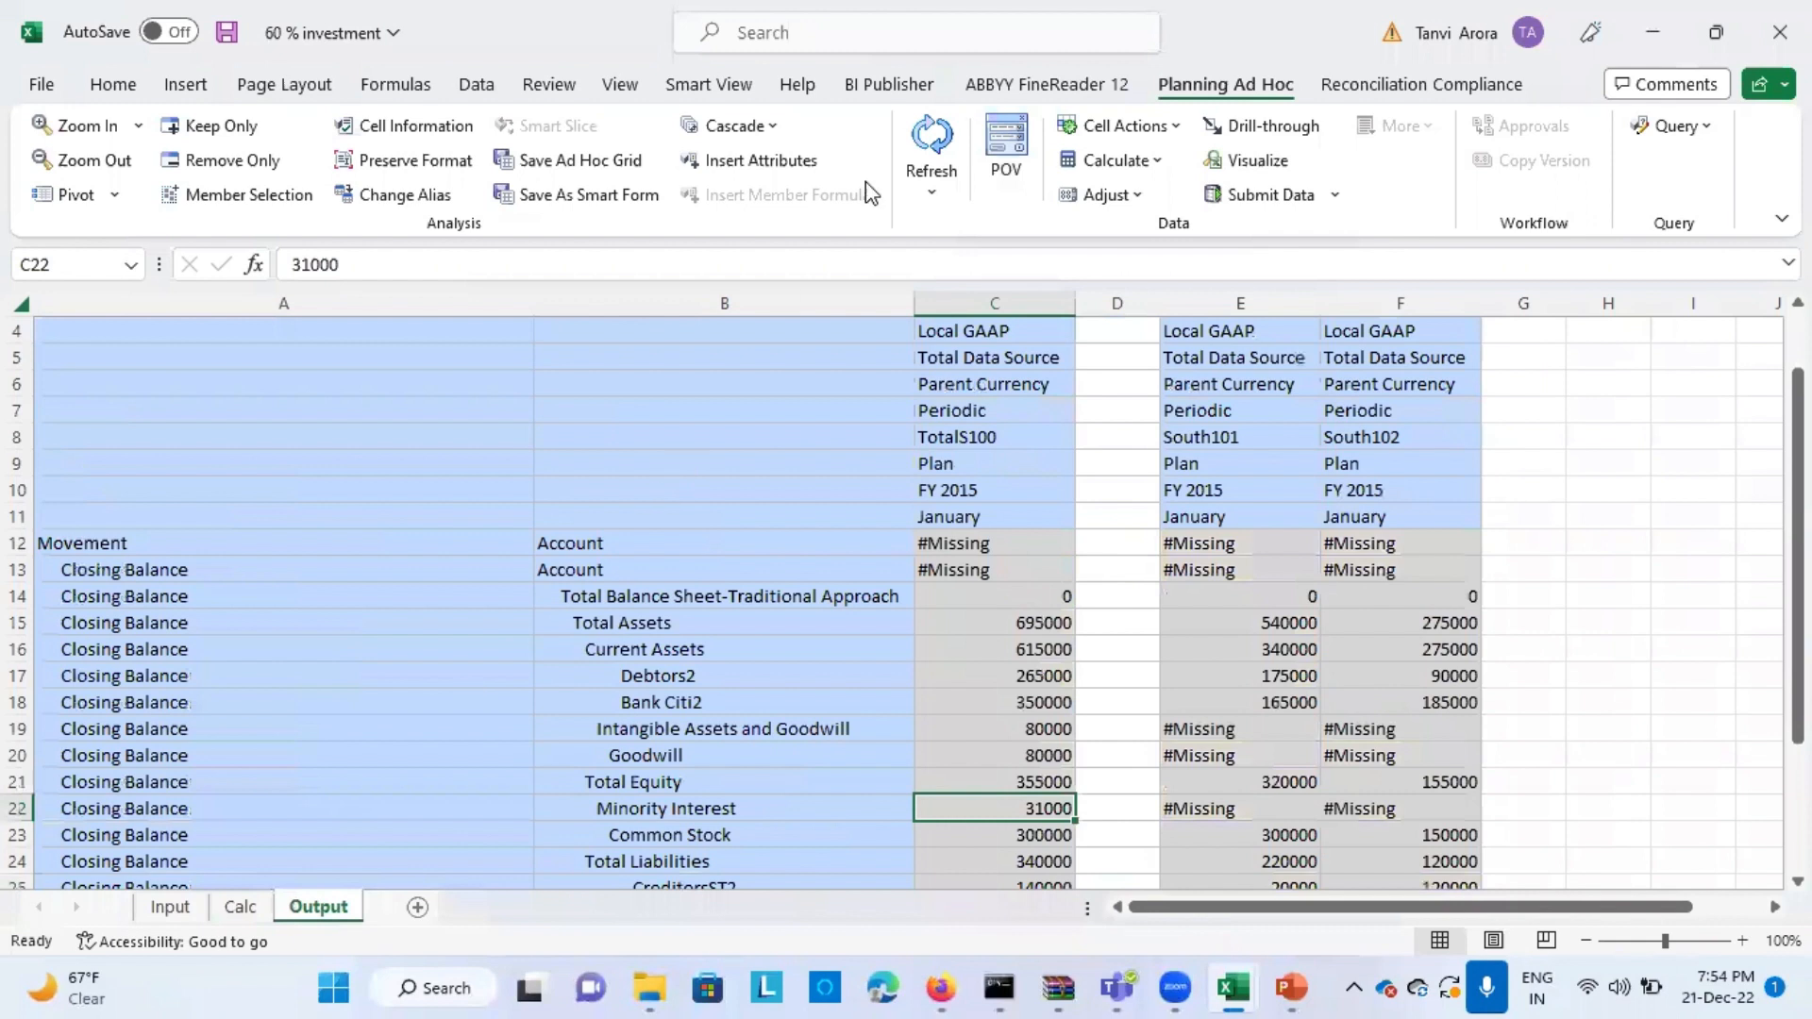
pyautogui.click(909, 166)
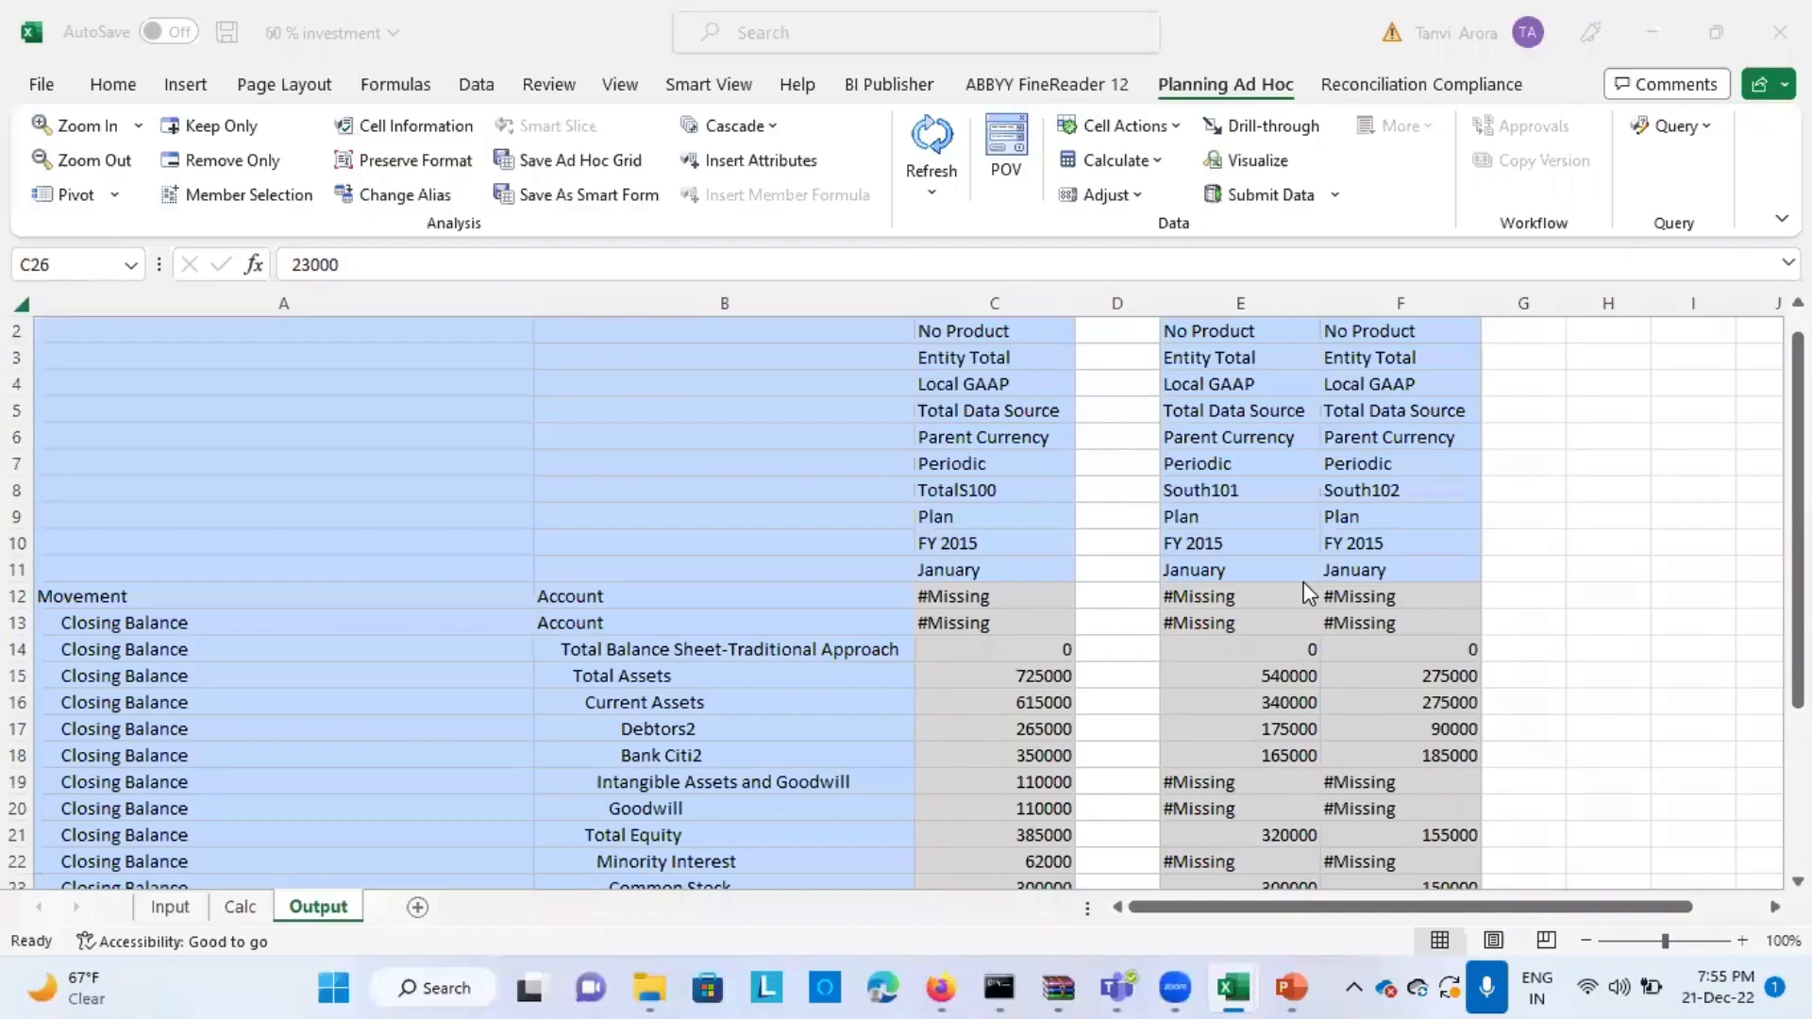
# - Compare South101 and South102 closing balances, including Debtors2, with the consolidated TotalS100 figures on the Output sheet
pyautogui.click(1303, 700)
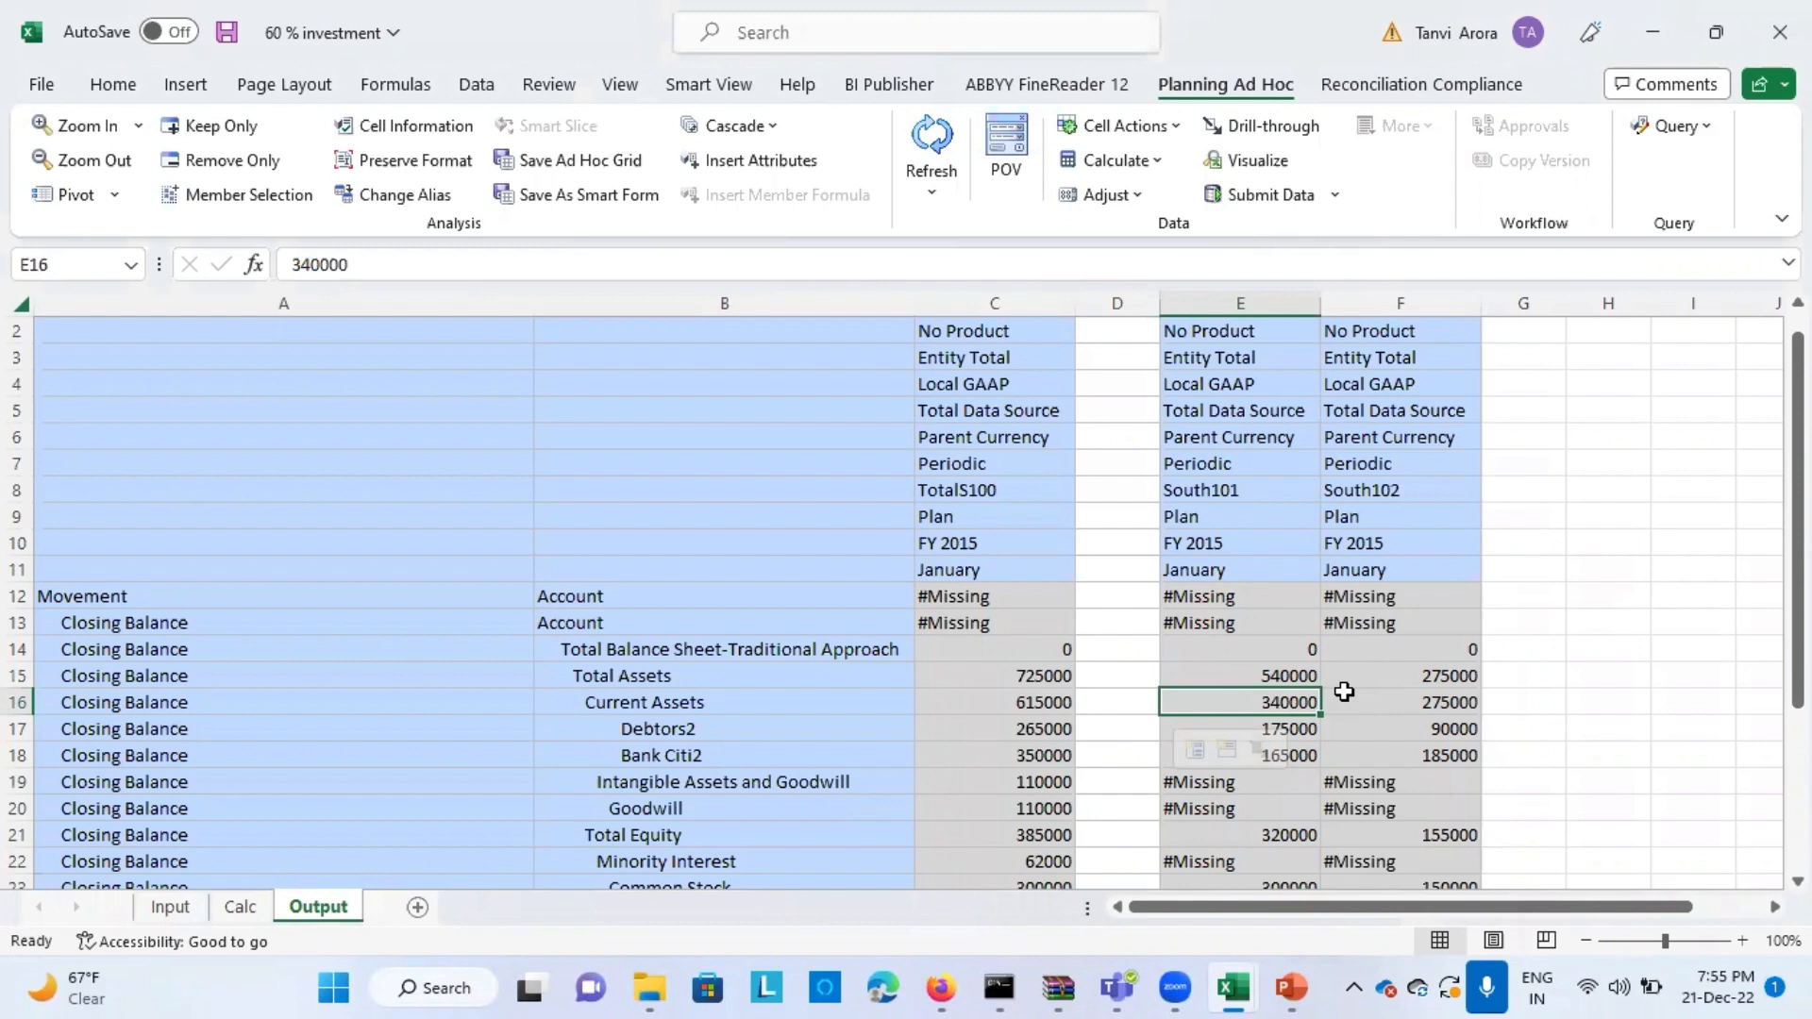
pyautogui.click(1291, 725)
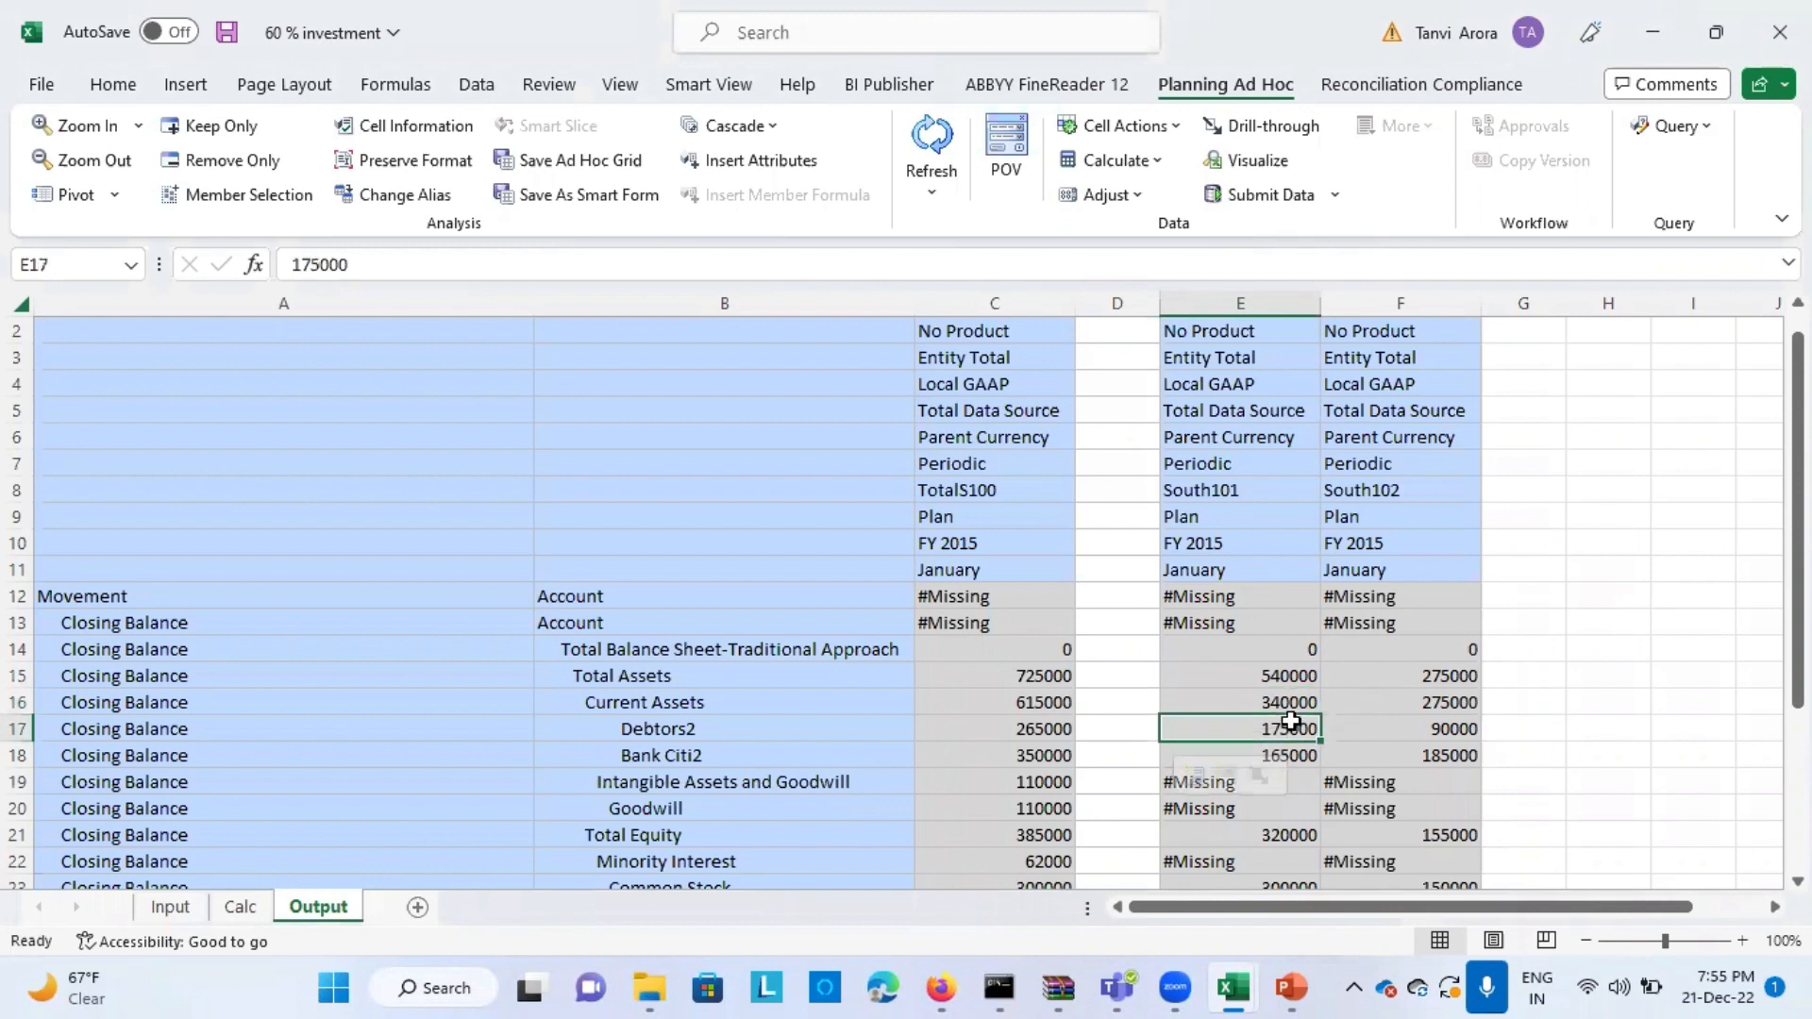
pyautogui.hotkey('shift', 'Right')
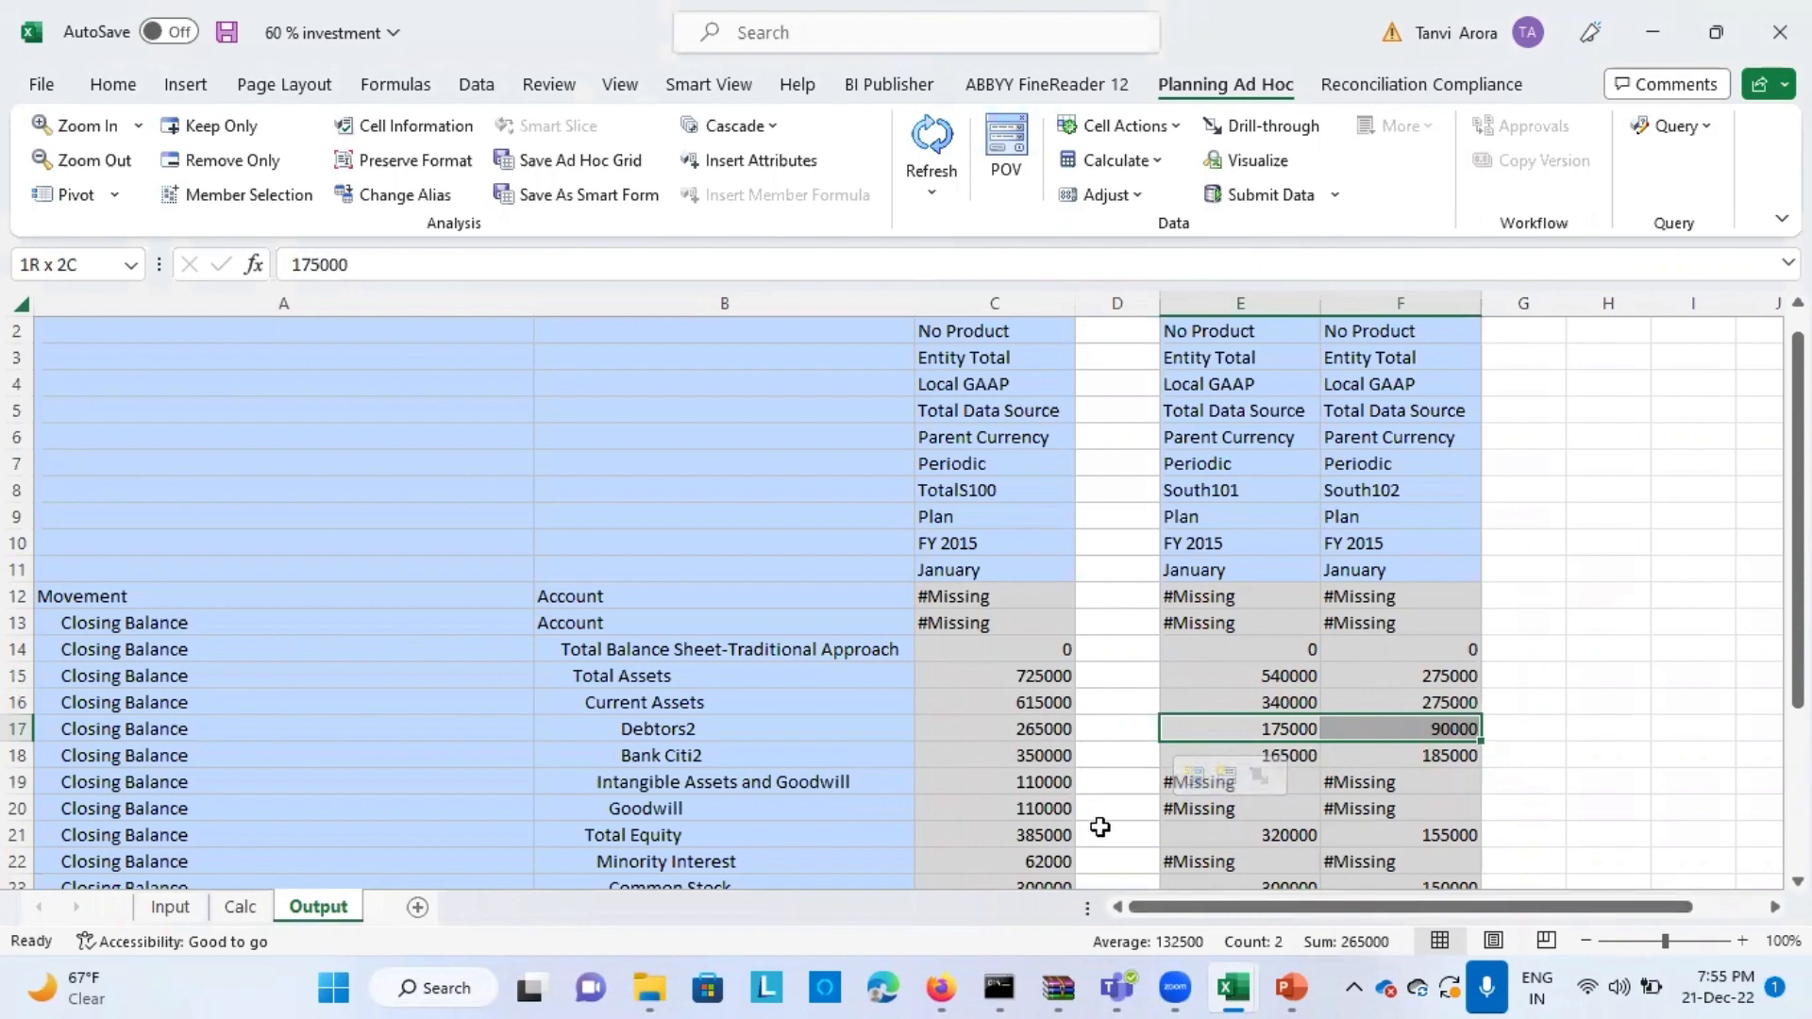
pyautogui.scroll(-4, 1101, 826)
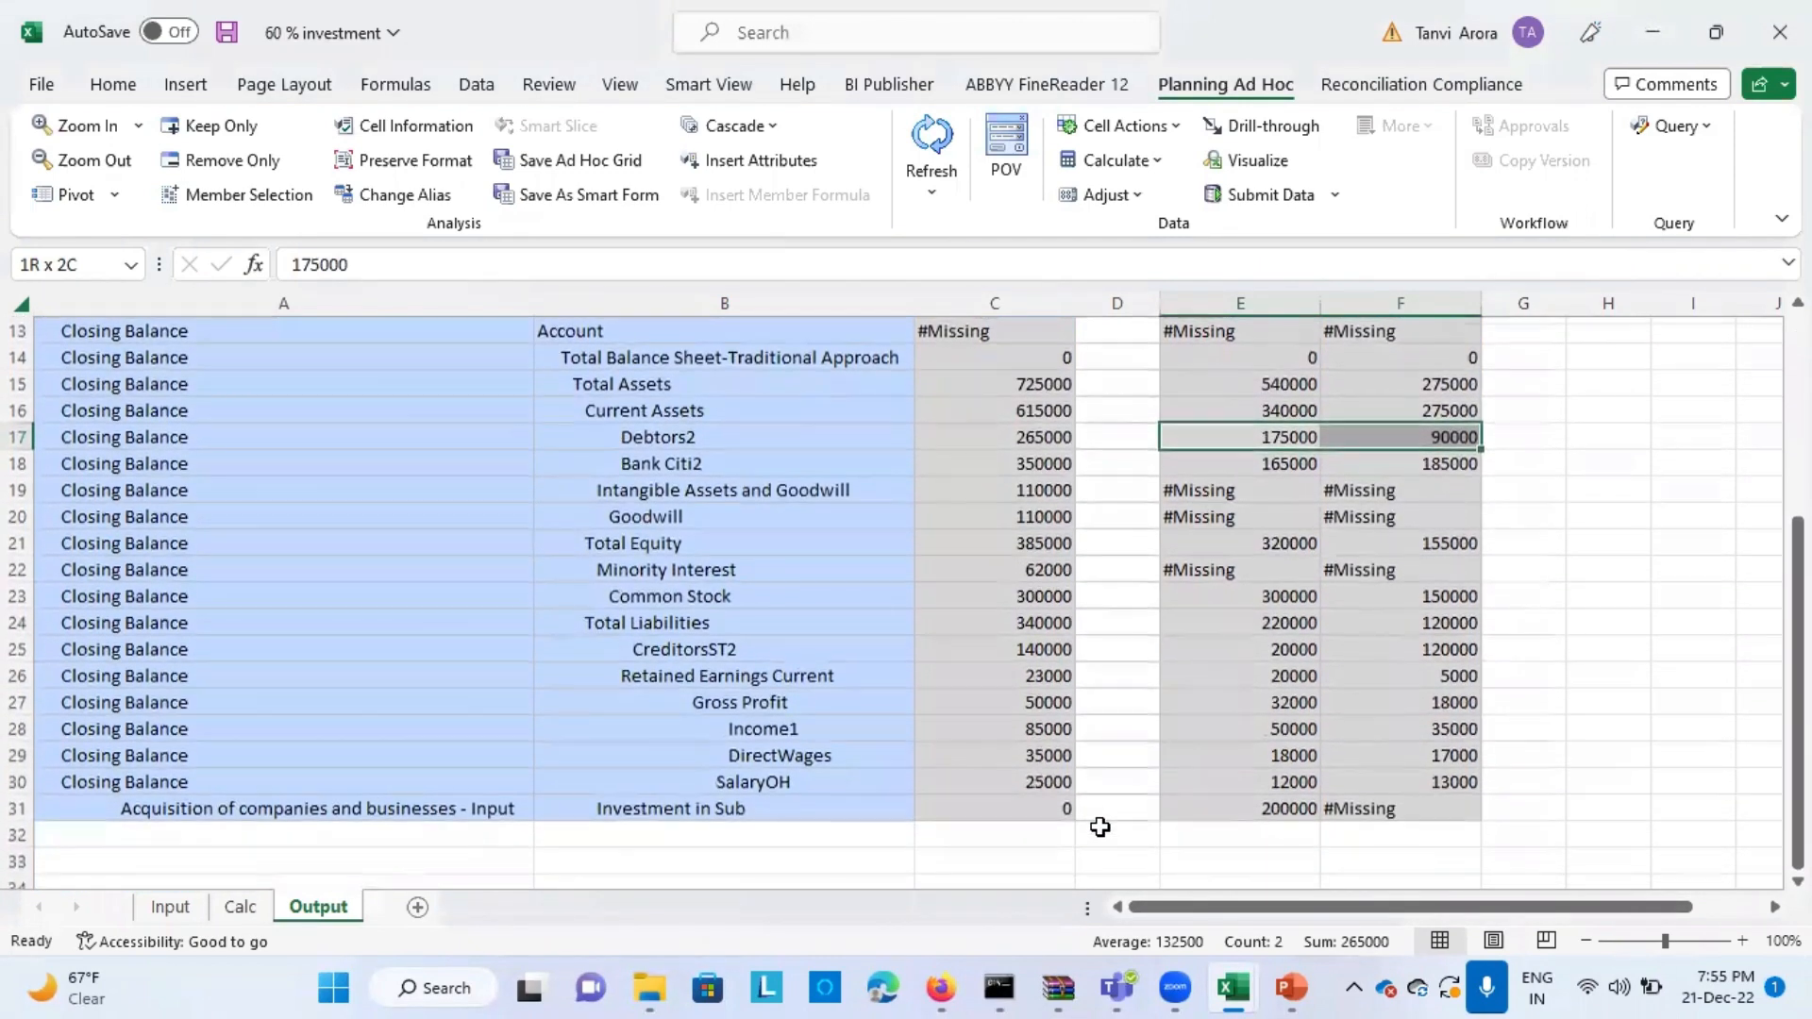
# - Fill the TotalS100 cells for Investment in Sub, Goodwill, Minority Interest and Retained Earnings Current with yellow
pyautogui.click(1034, 809)
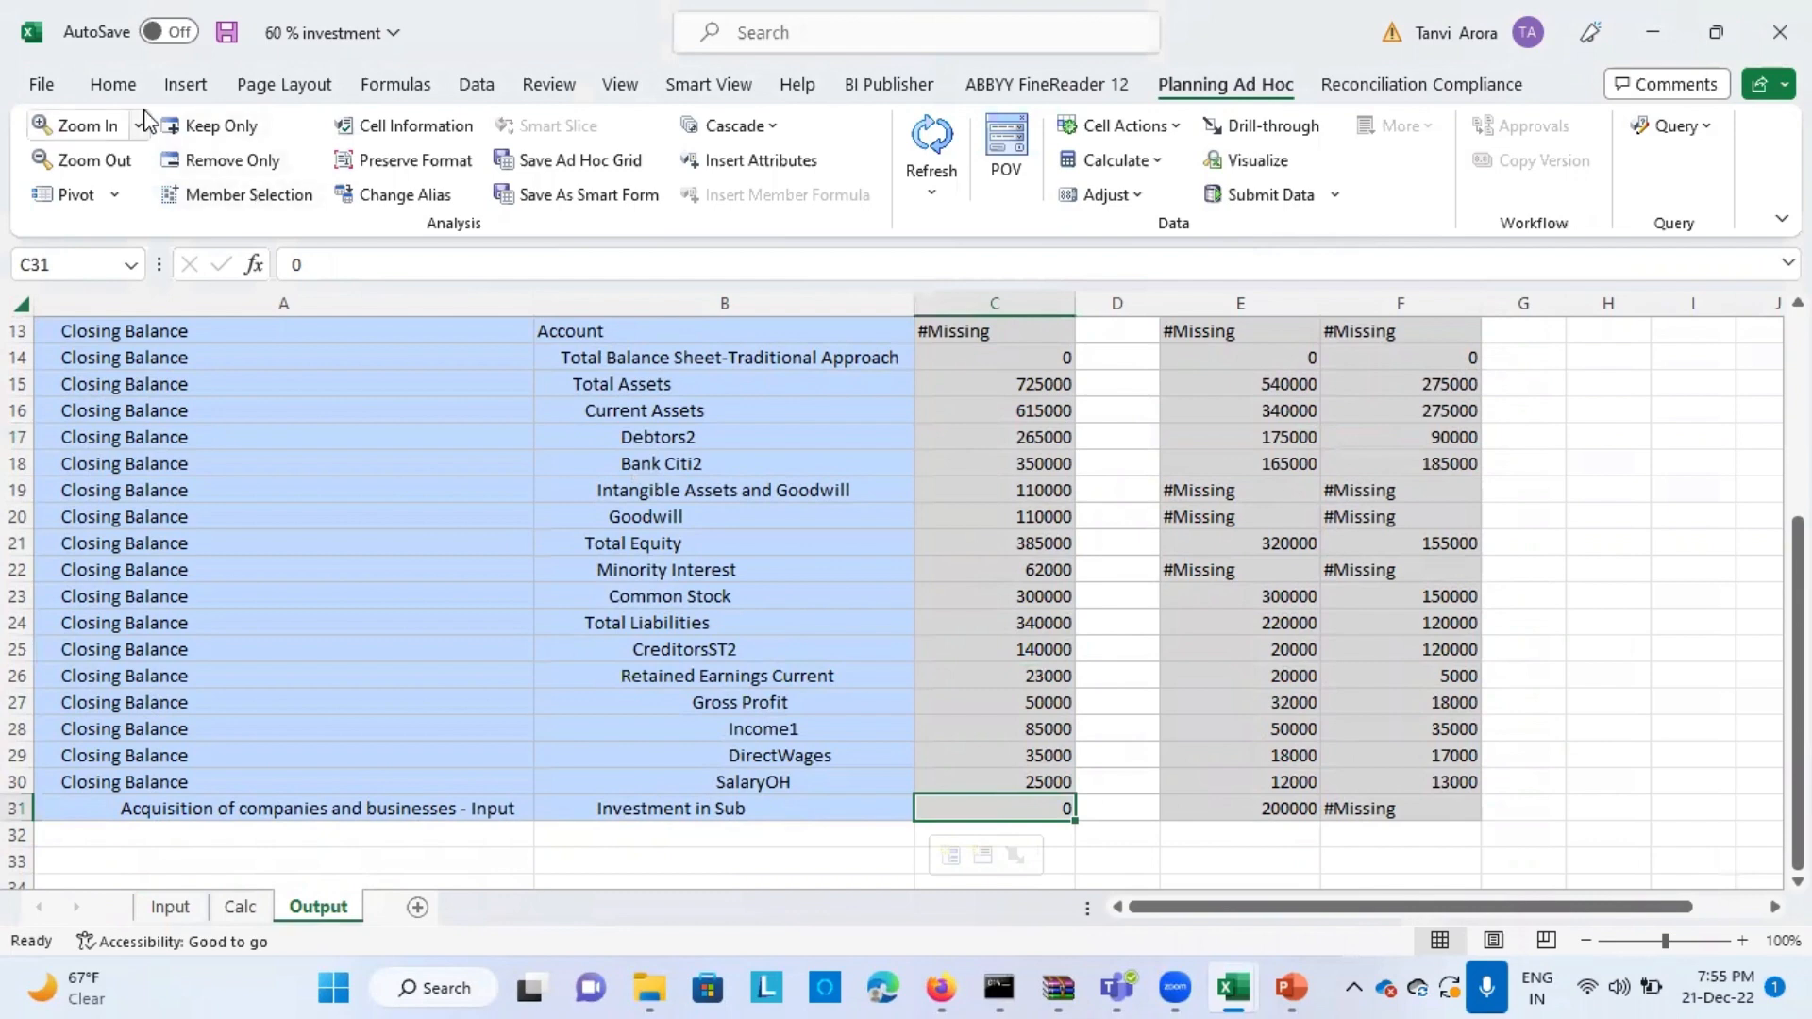
pyautogui.click(120, 85)
pyautogui.click(440, 182)
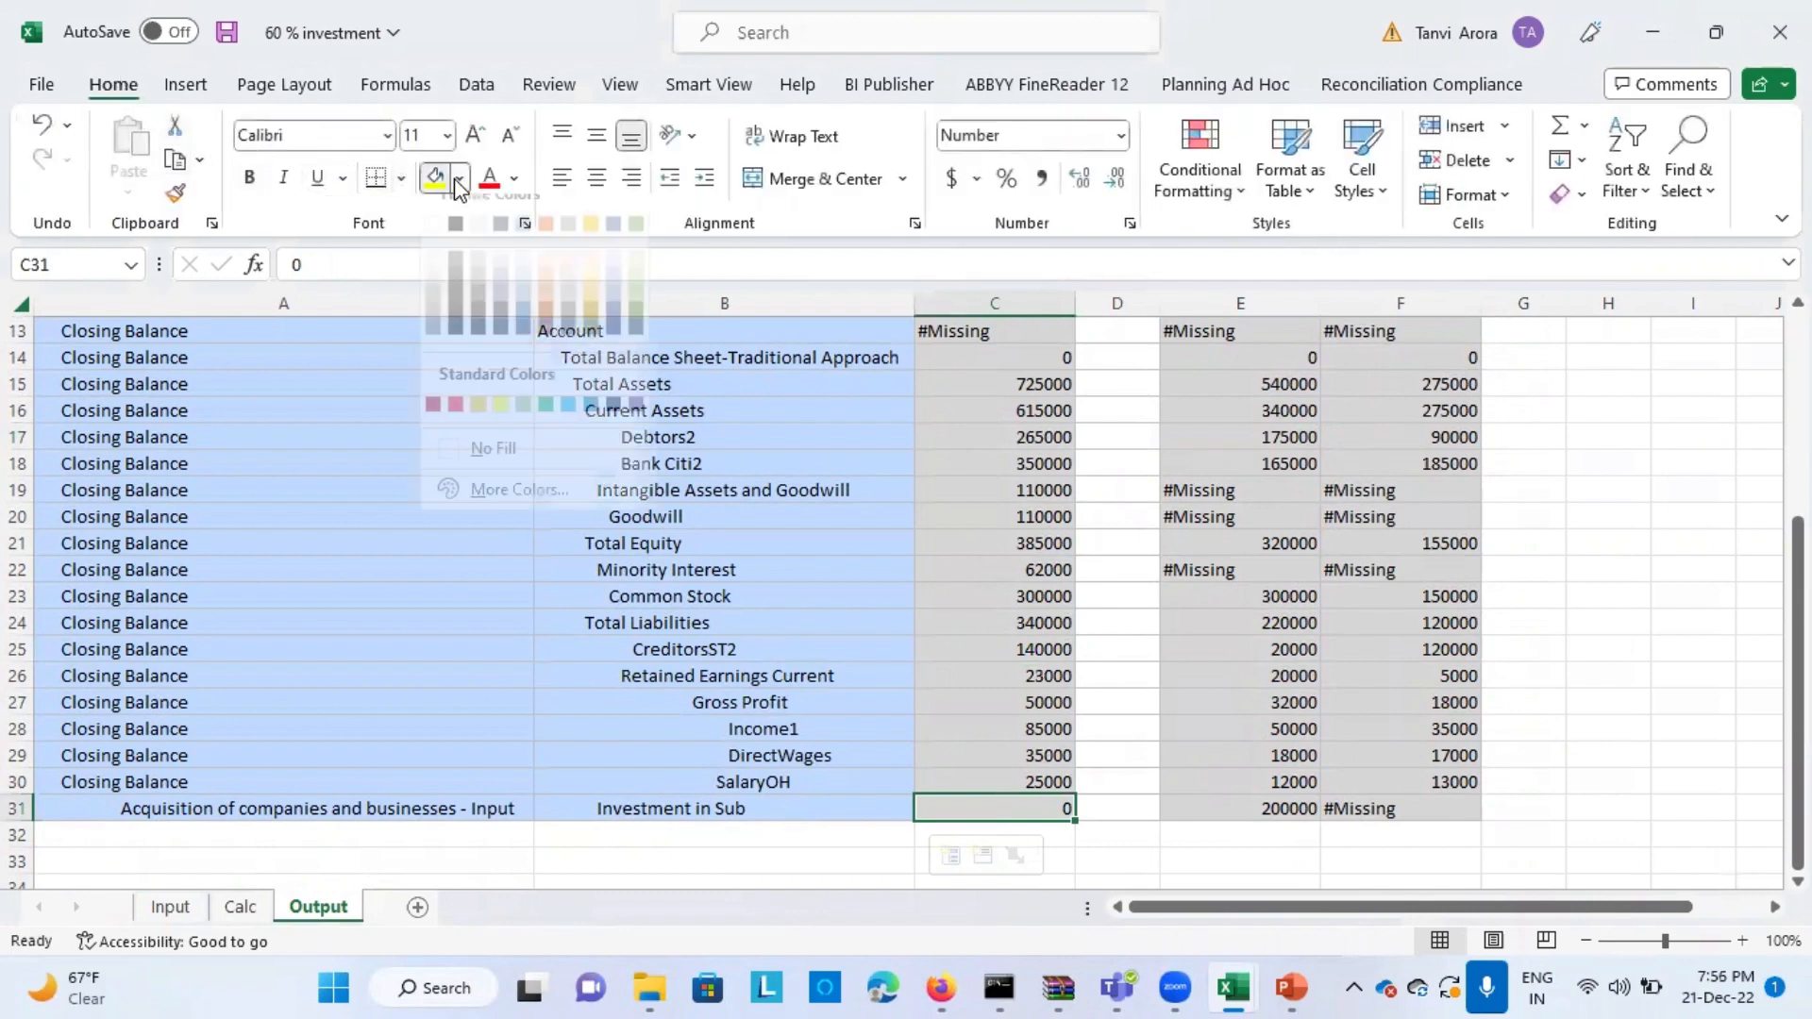
pyautogui.click(437, 179)
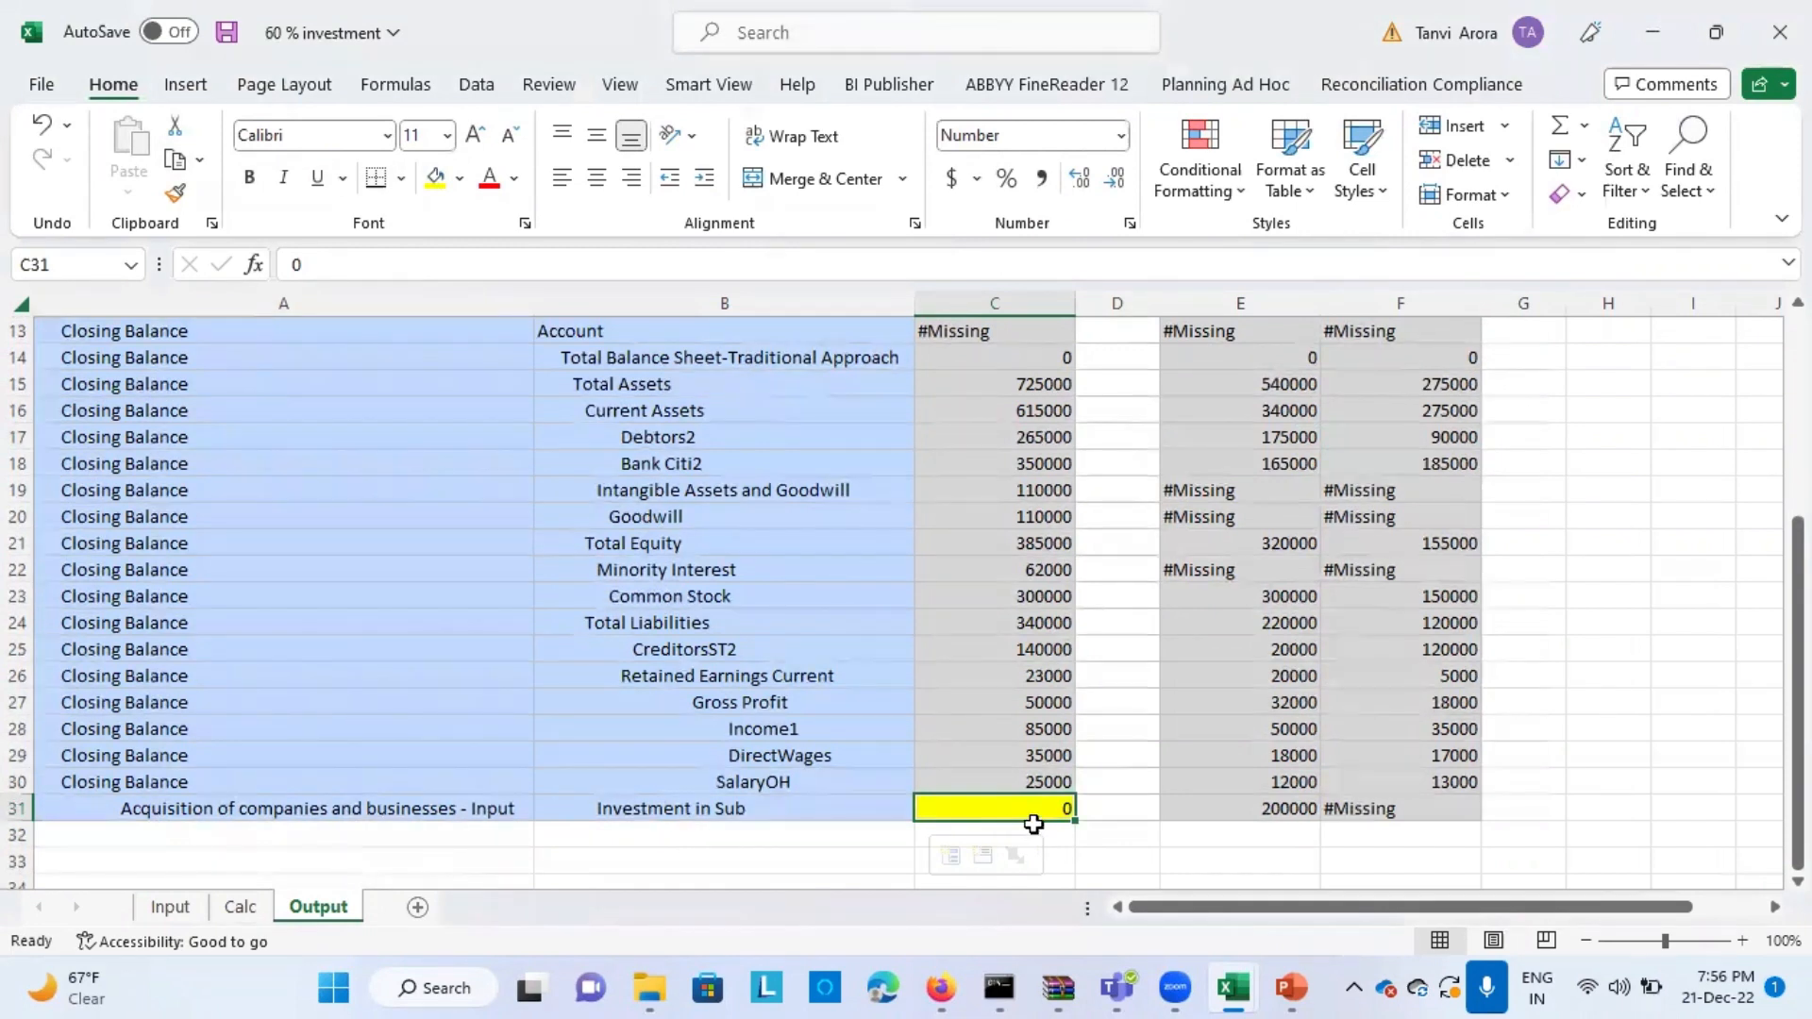
pyautogui.click(981, 512)
pyautogui.click(436, 178)
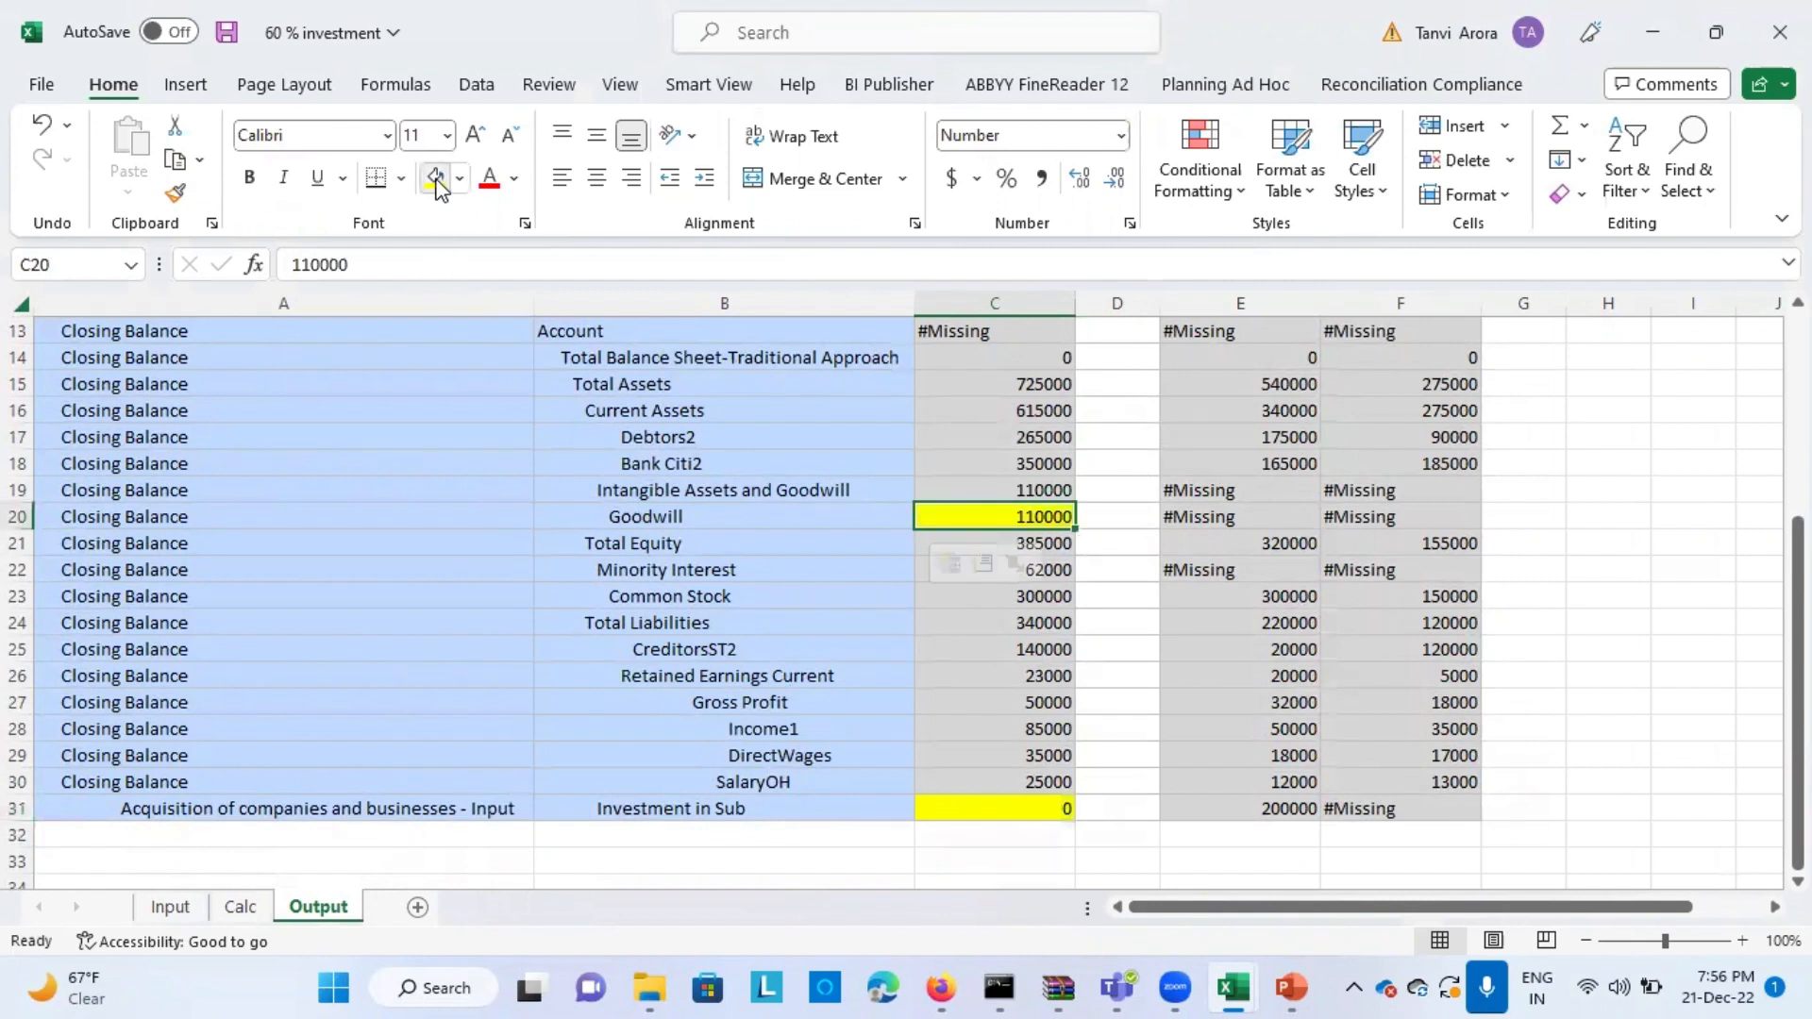
pyautogui.click(1055, 569)
pyautogui.click(433, 183)
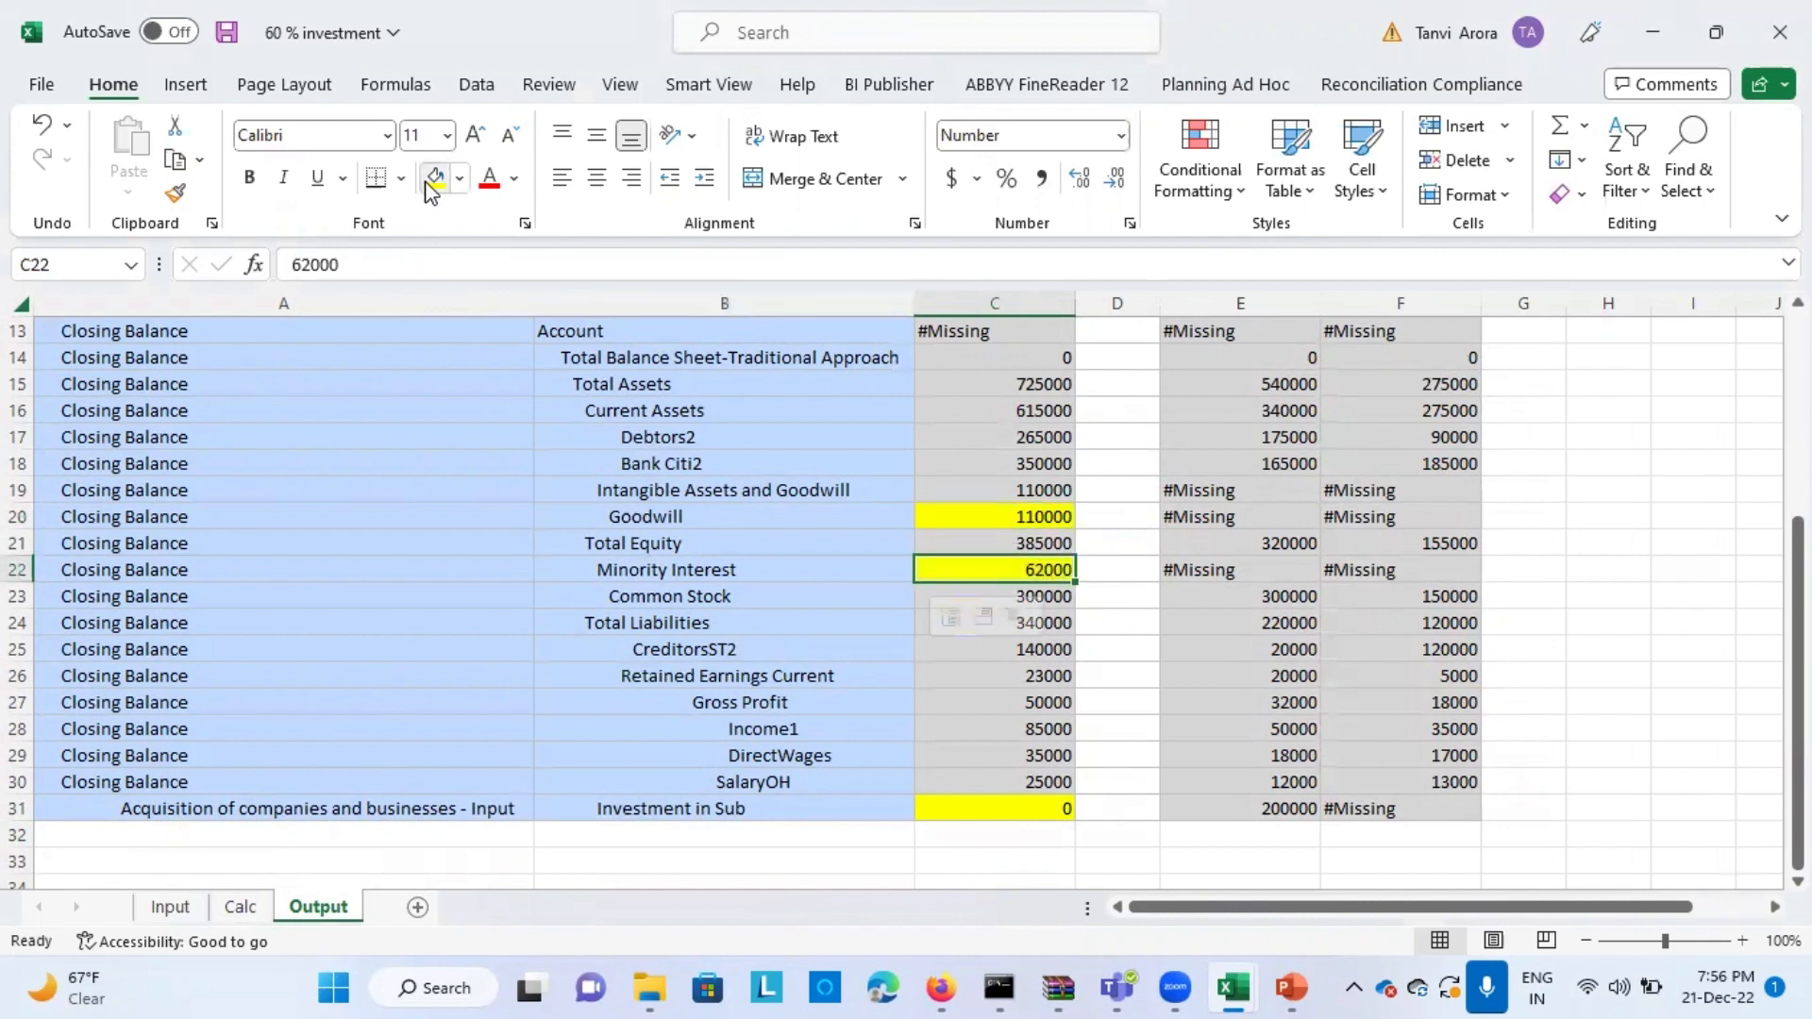
pyautogui.click(961, 678)
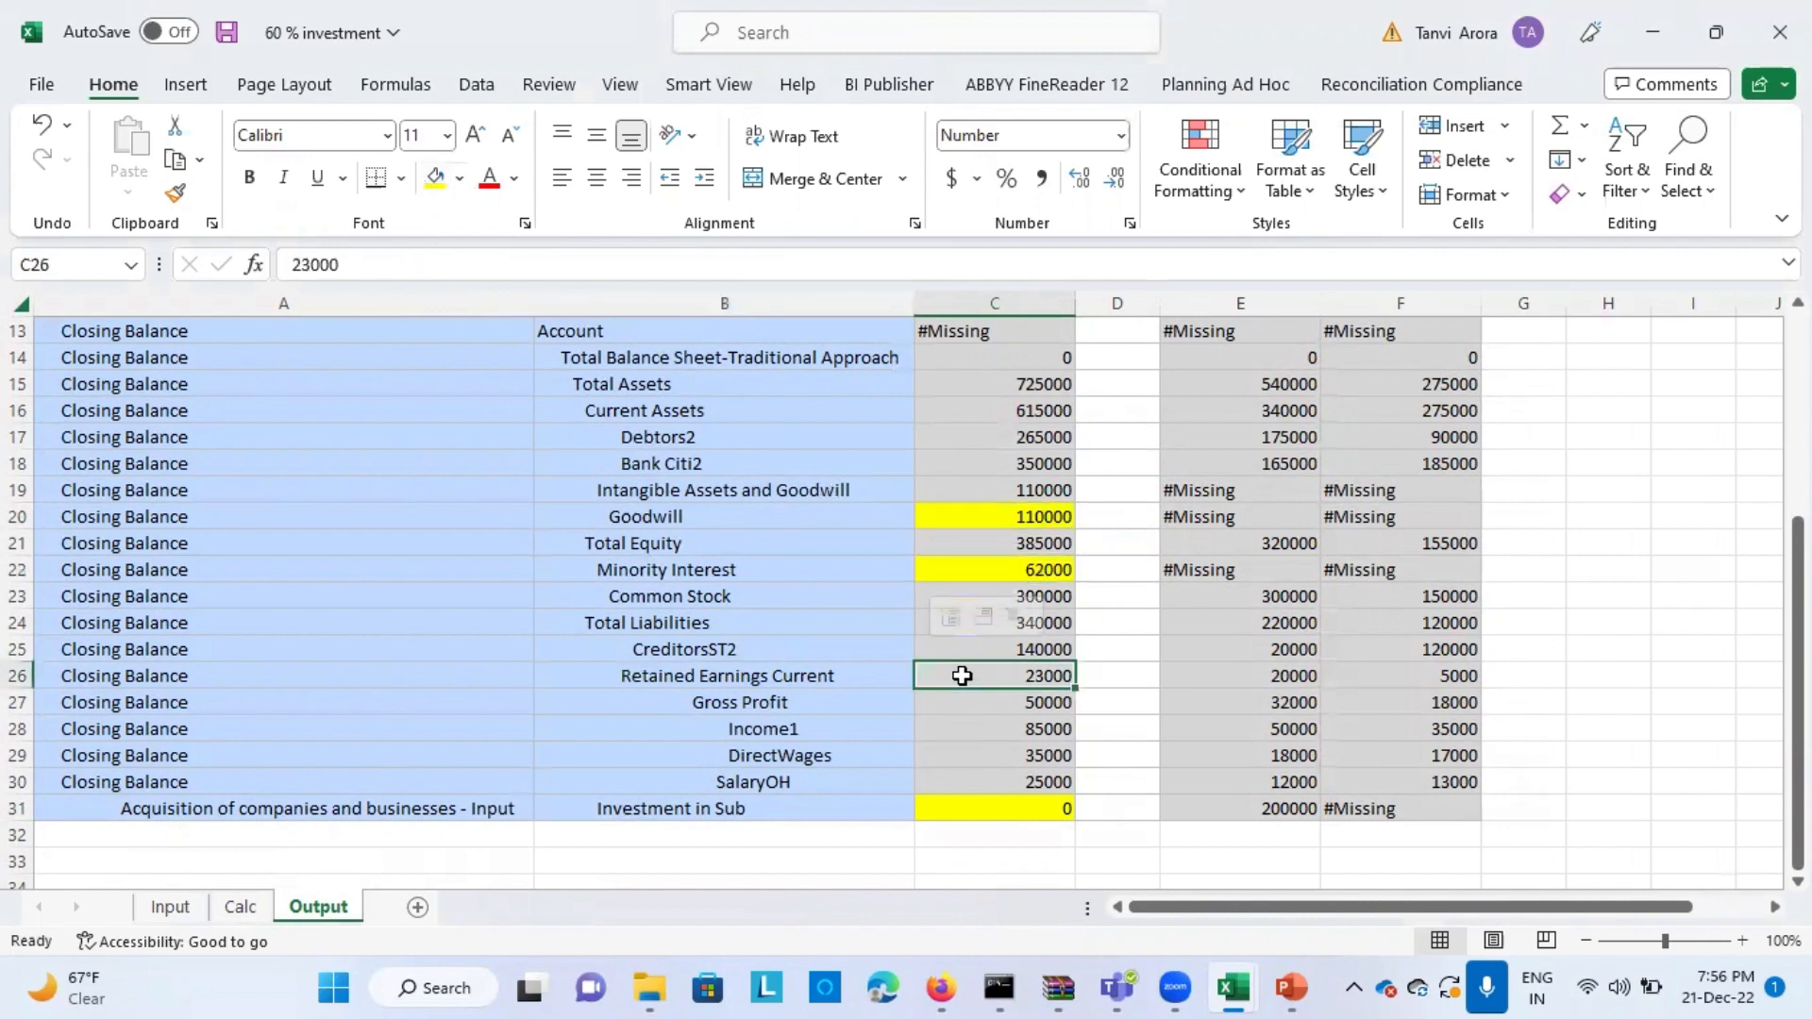
pyautogui.click(433, 182)
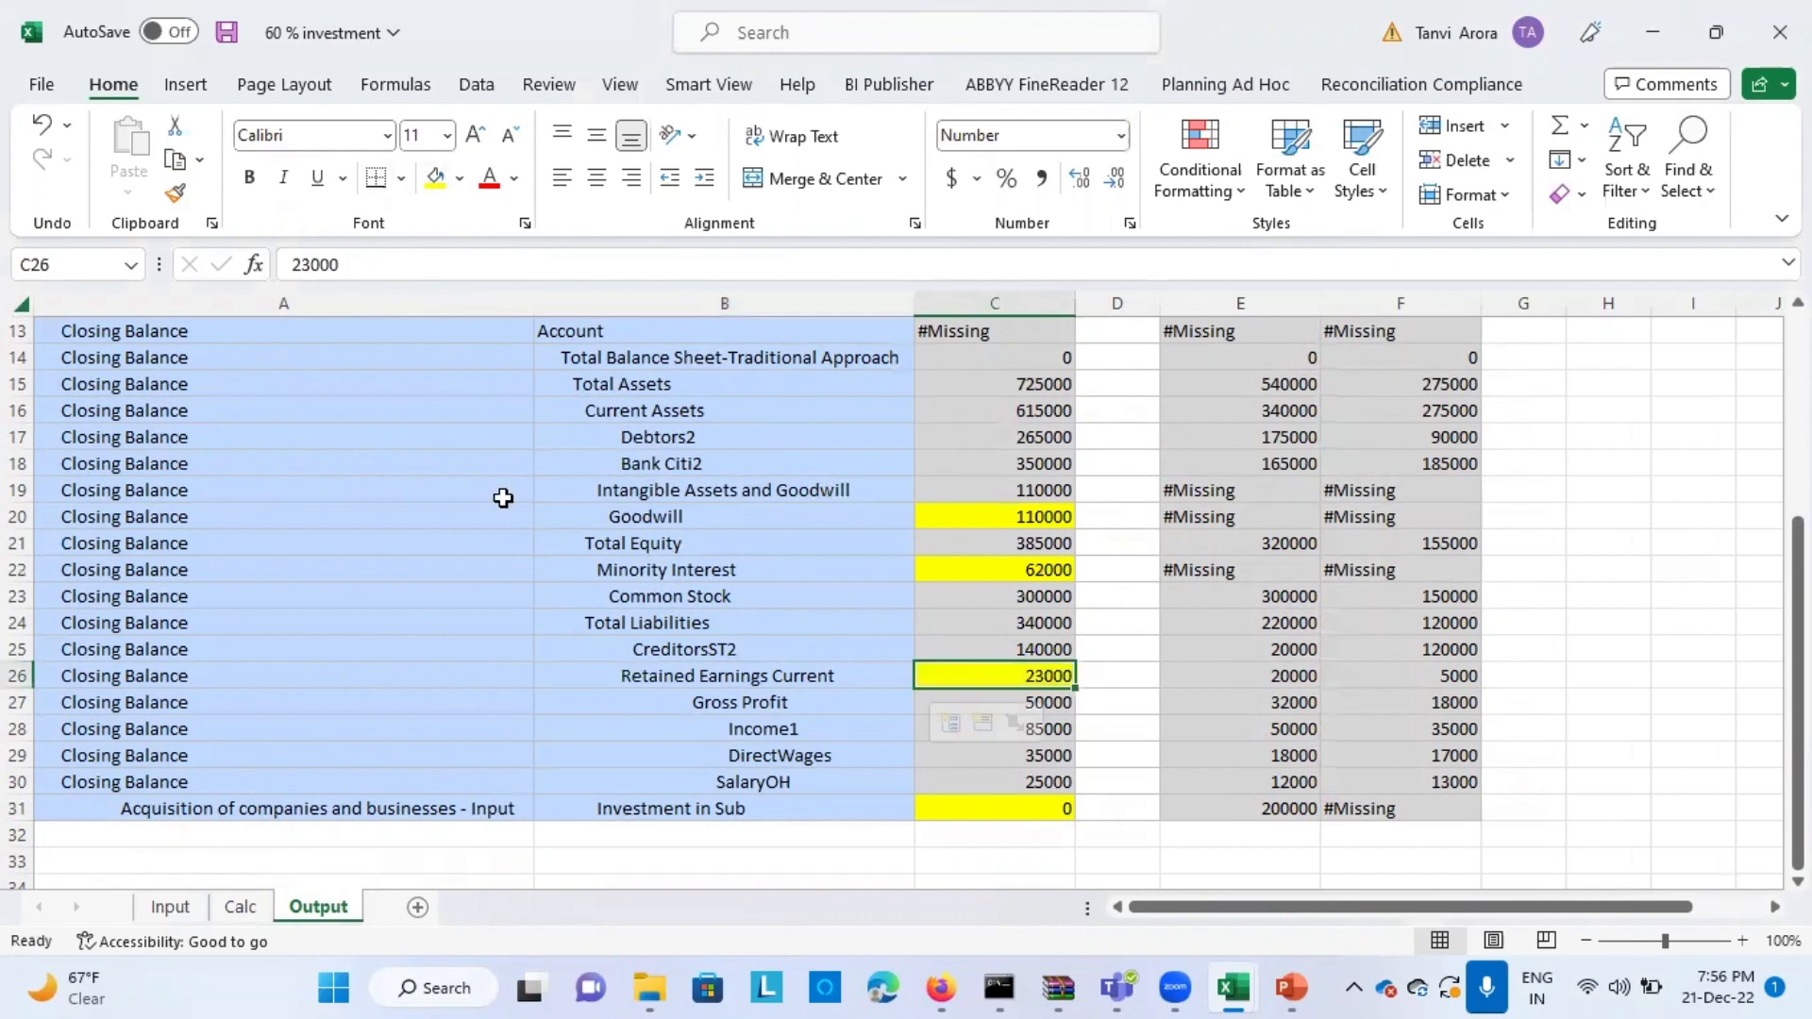
# - Examine the goodwill calculation on the Calc sheet, tracing Net Assets to South102's Common Stock on the Input sheet
pyautogui.click(240, 907)
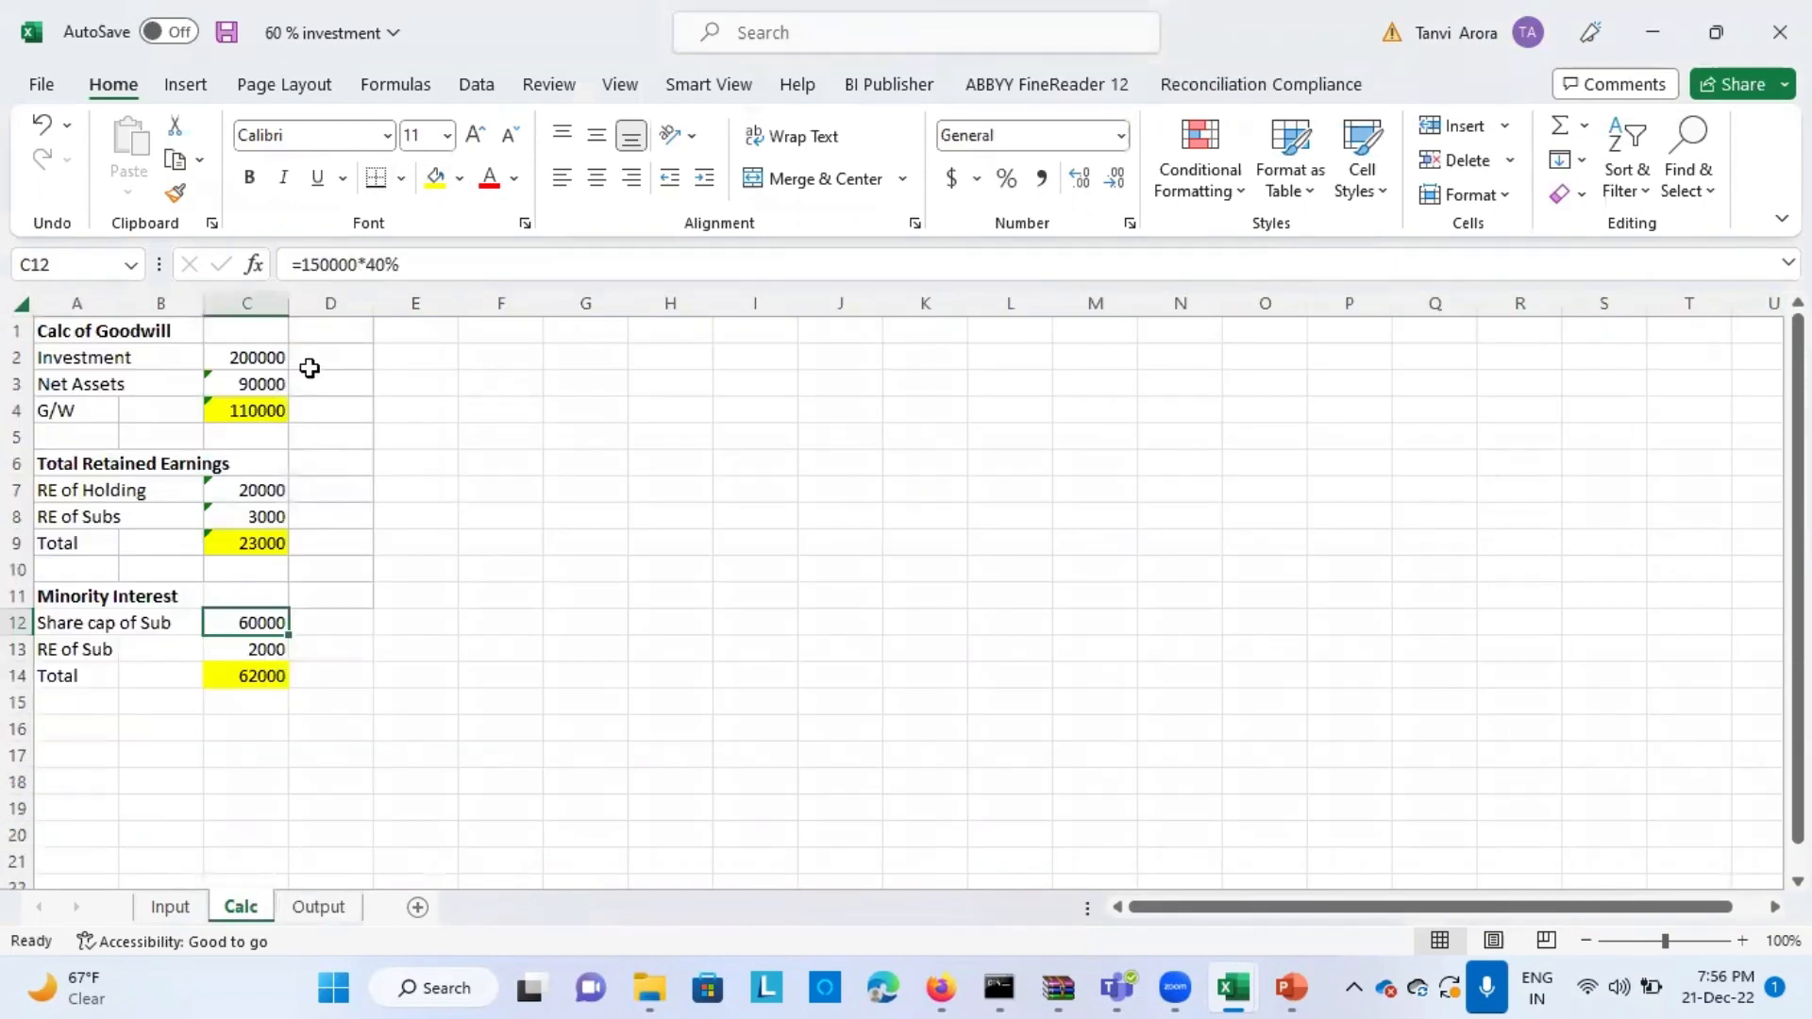
pyautogui.click(250, 355)
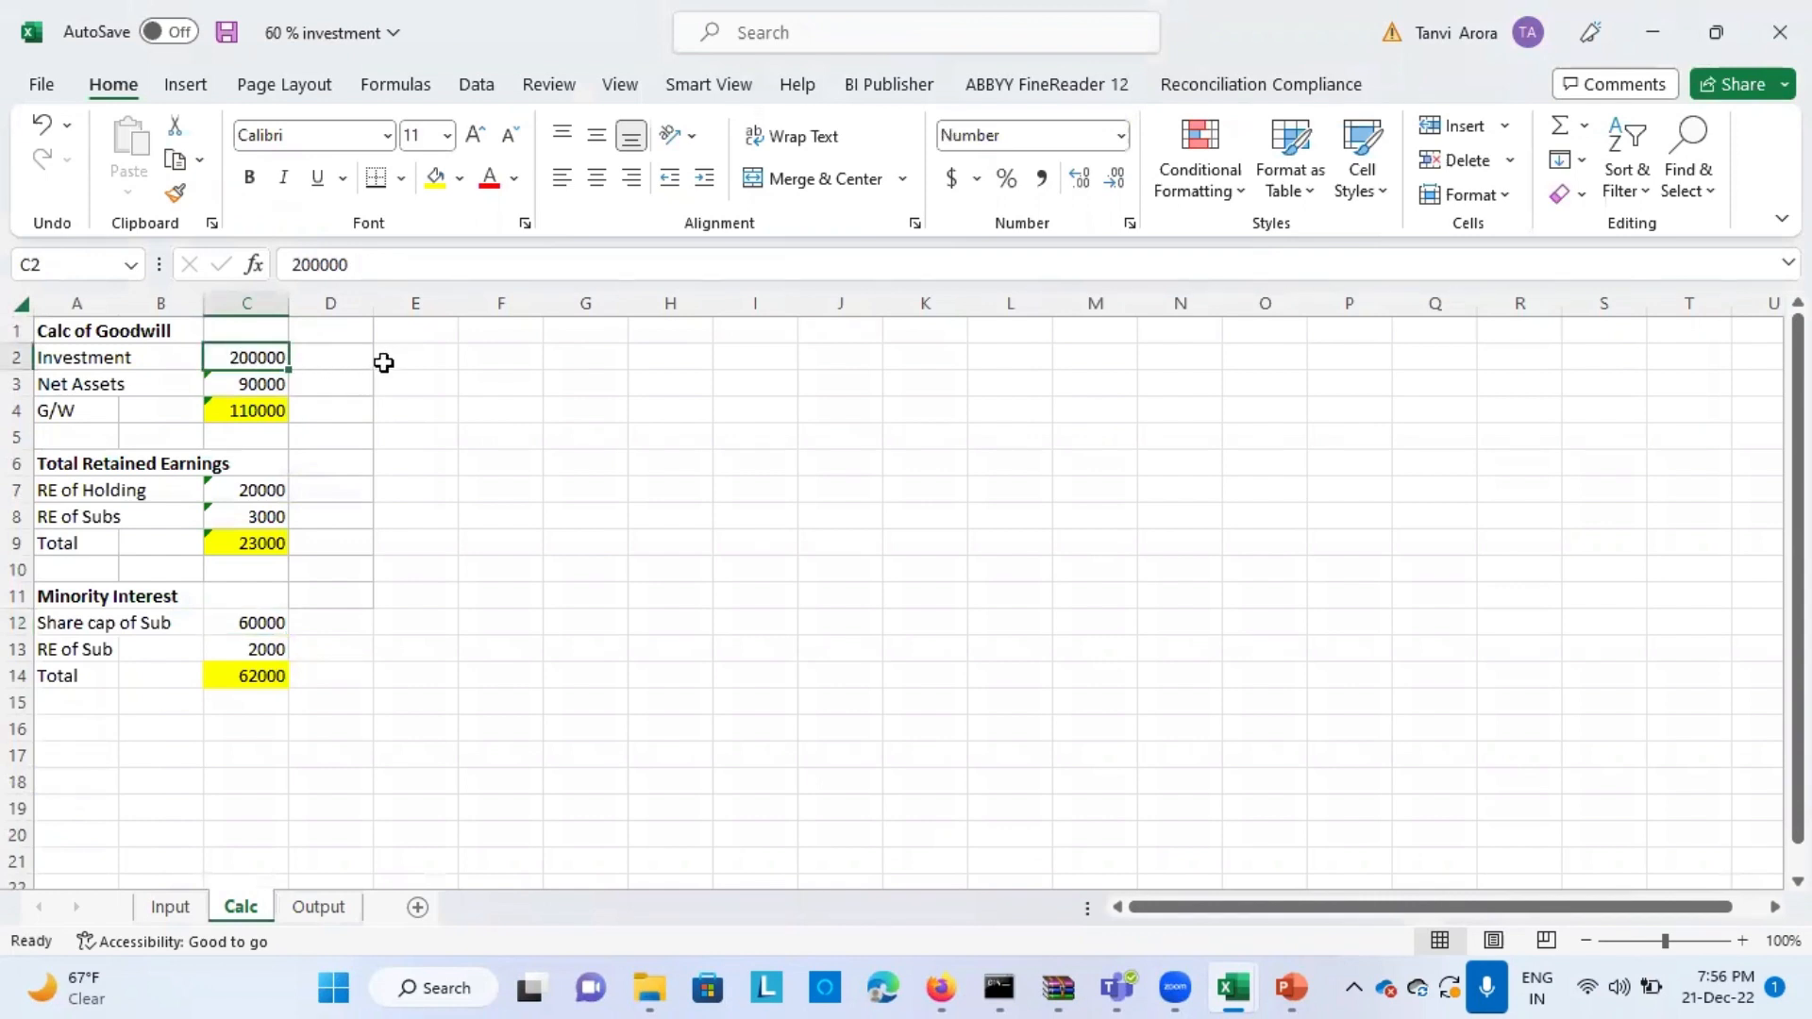
pyautogui.click(230, 386)
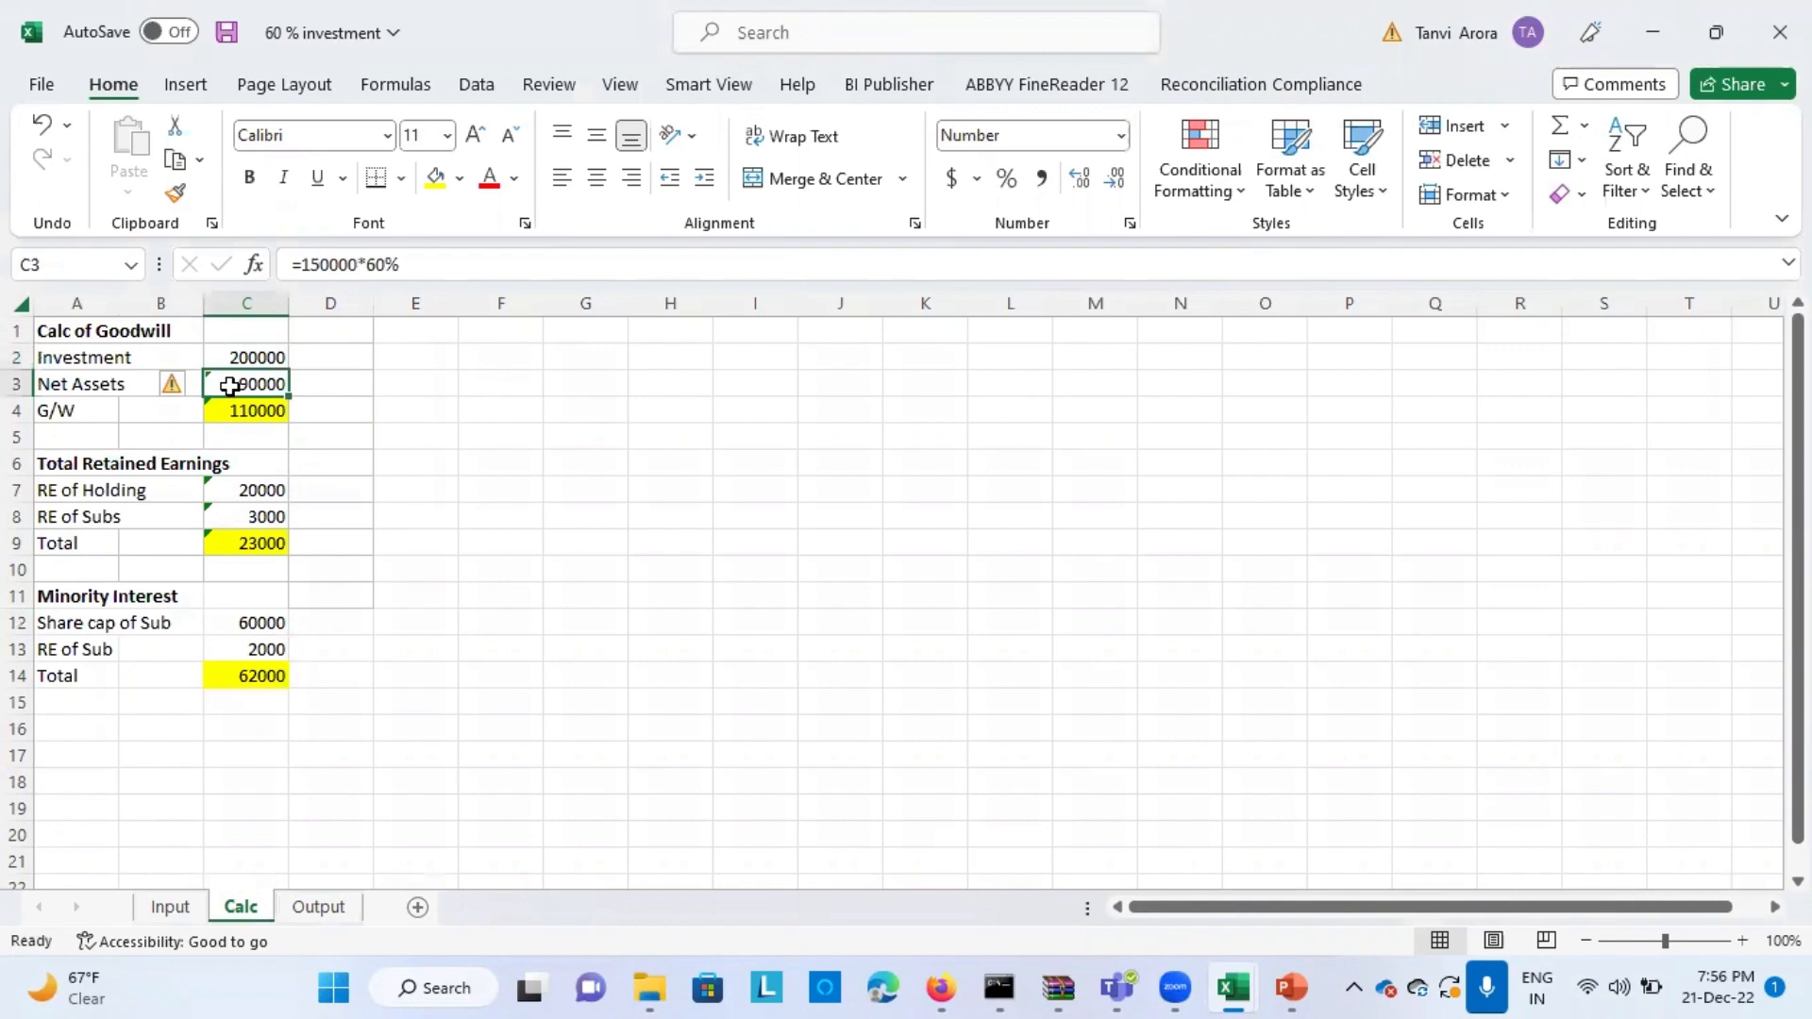
pyautogui.click(170, 906)
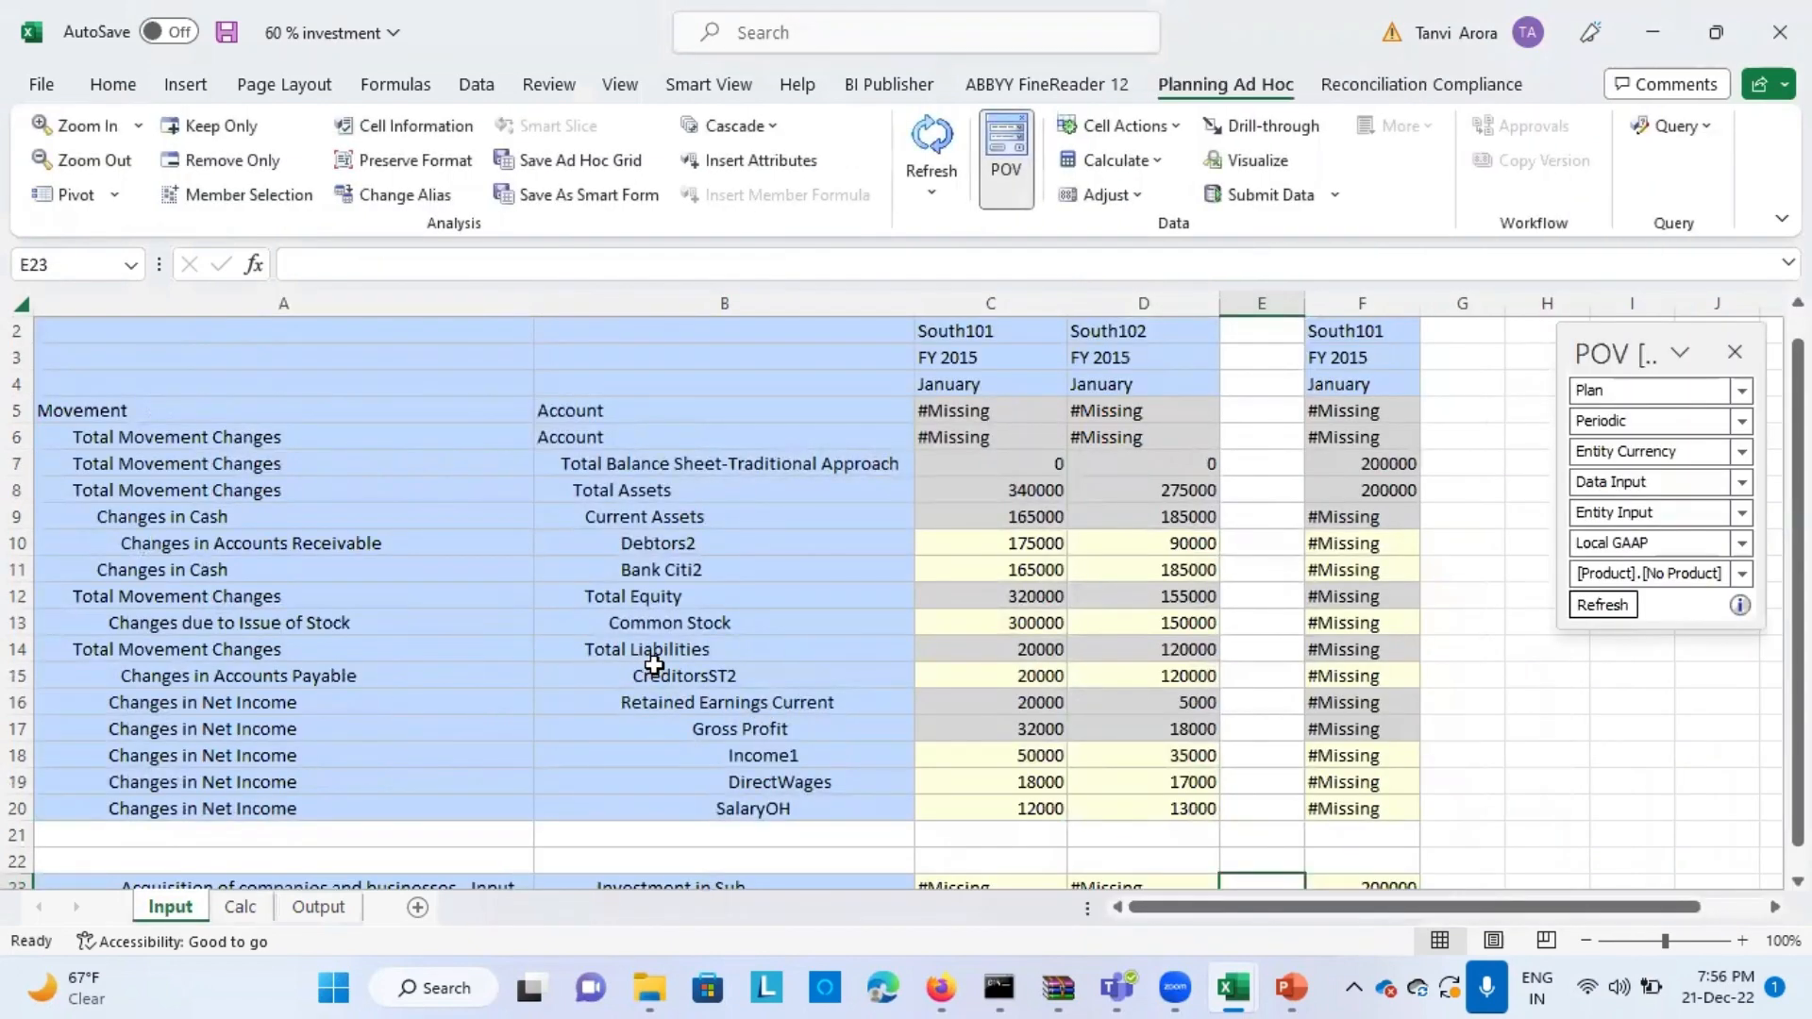
pyautogui.click(1148, 628)
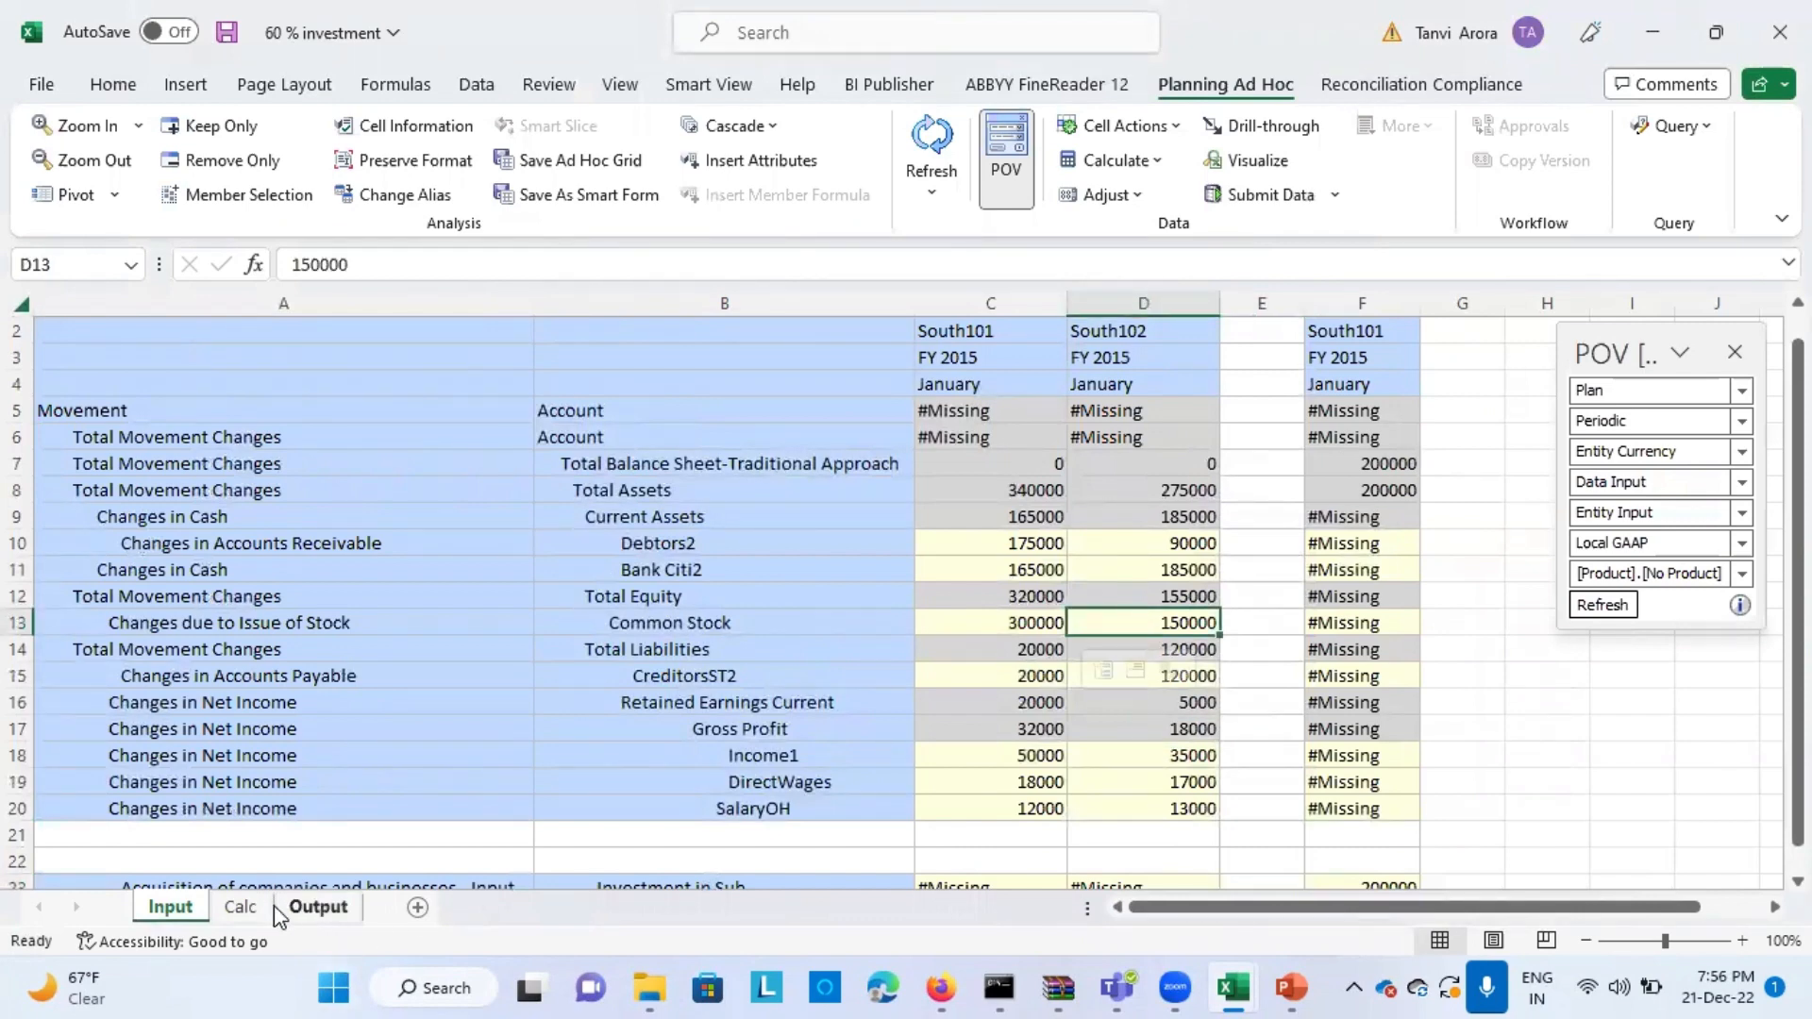
pyautogui.click(241, 906)
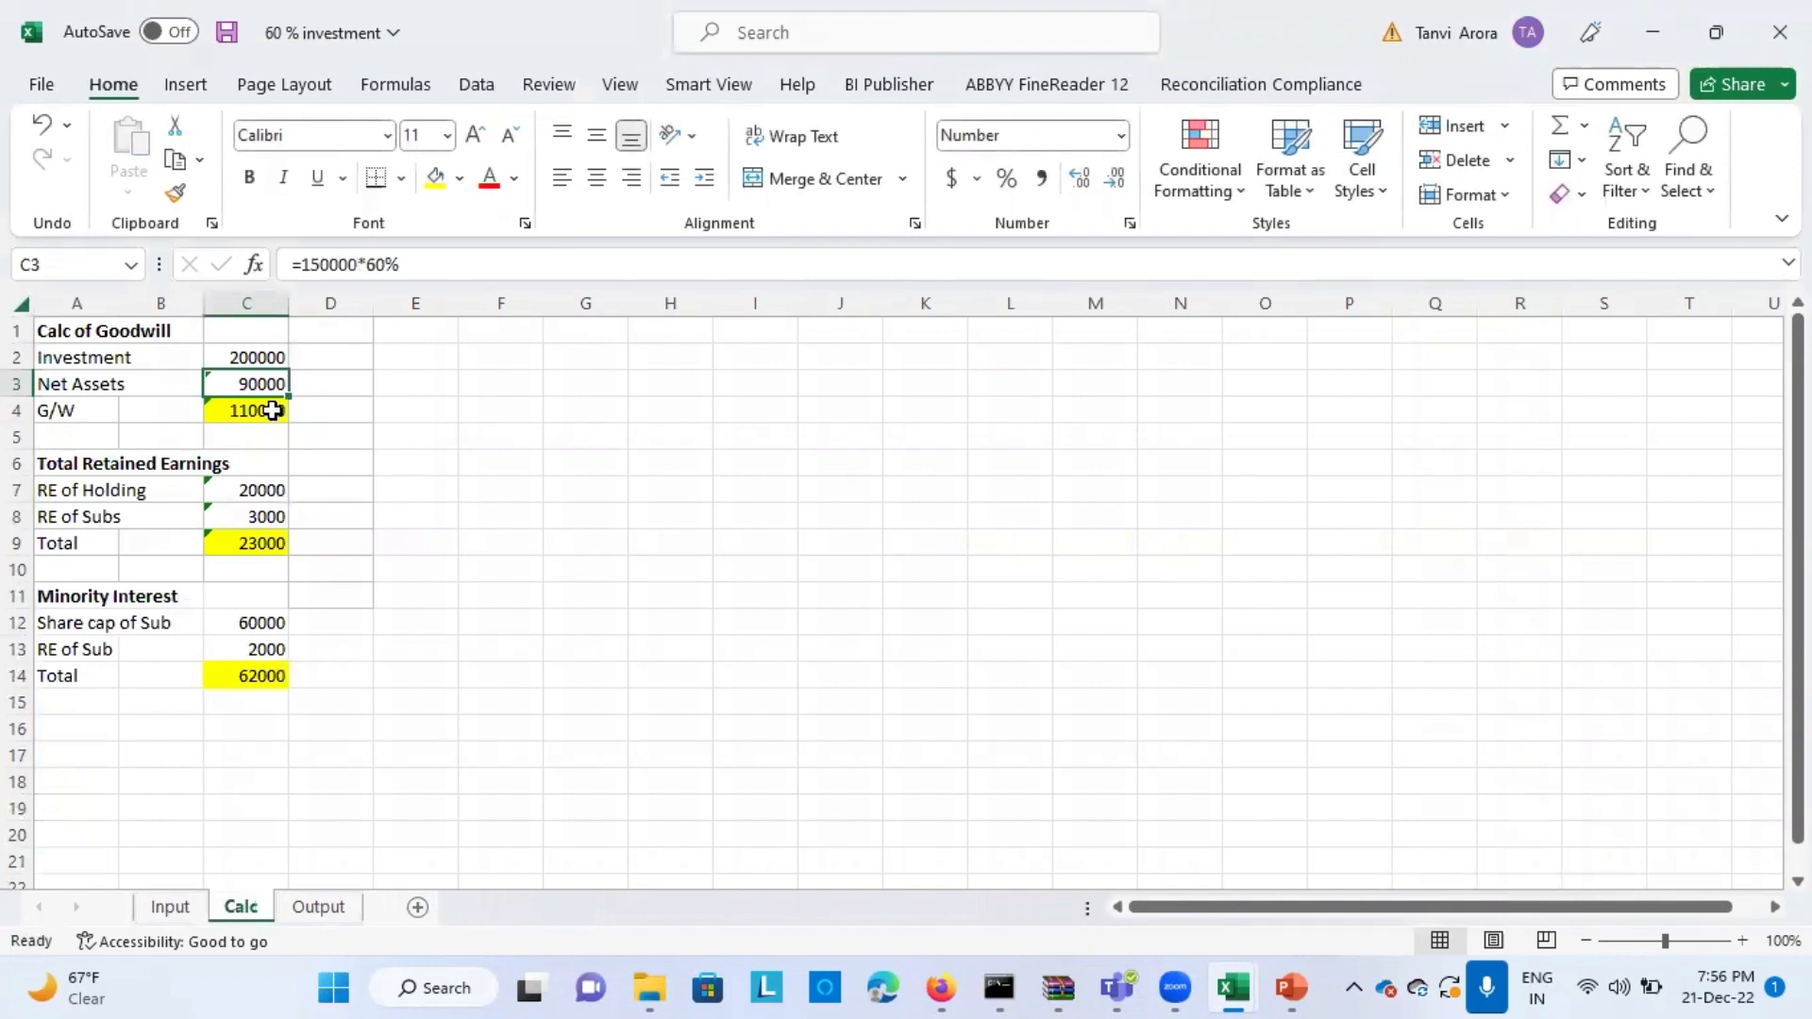
pyautogui.click(273, 410)
pyautogui.click(273, 356)
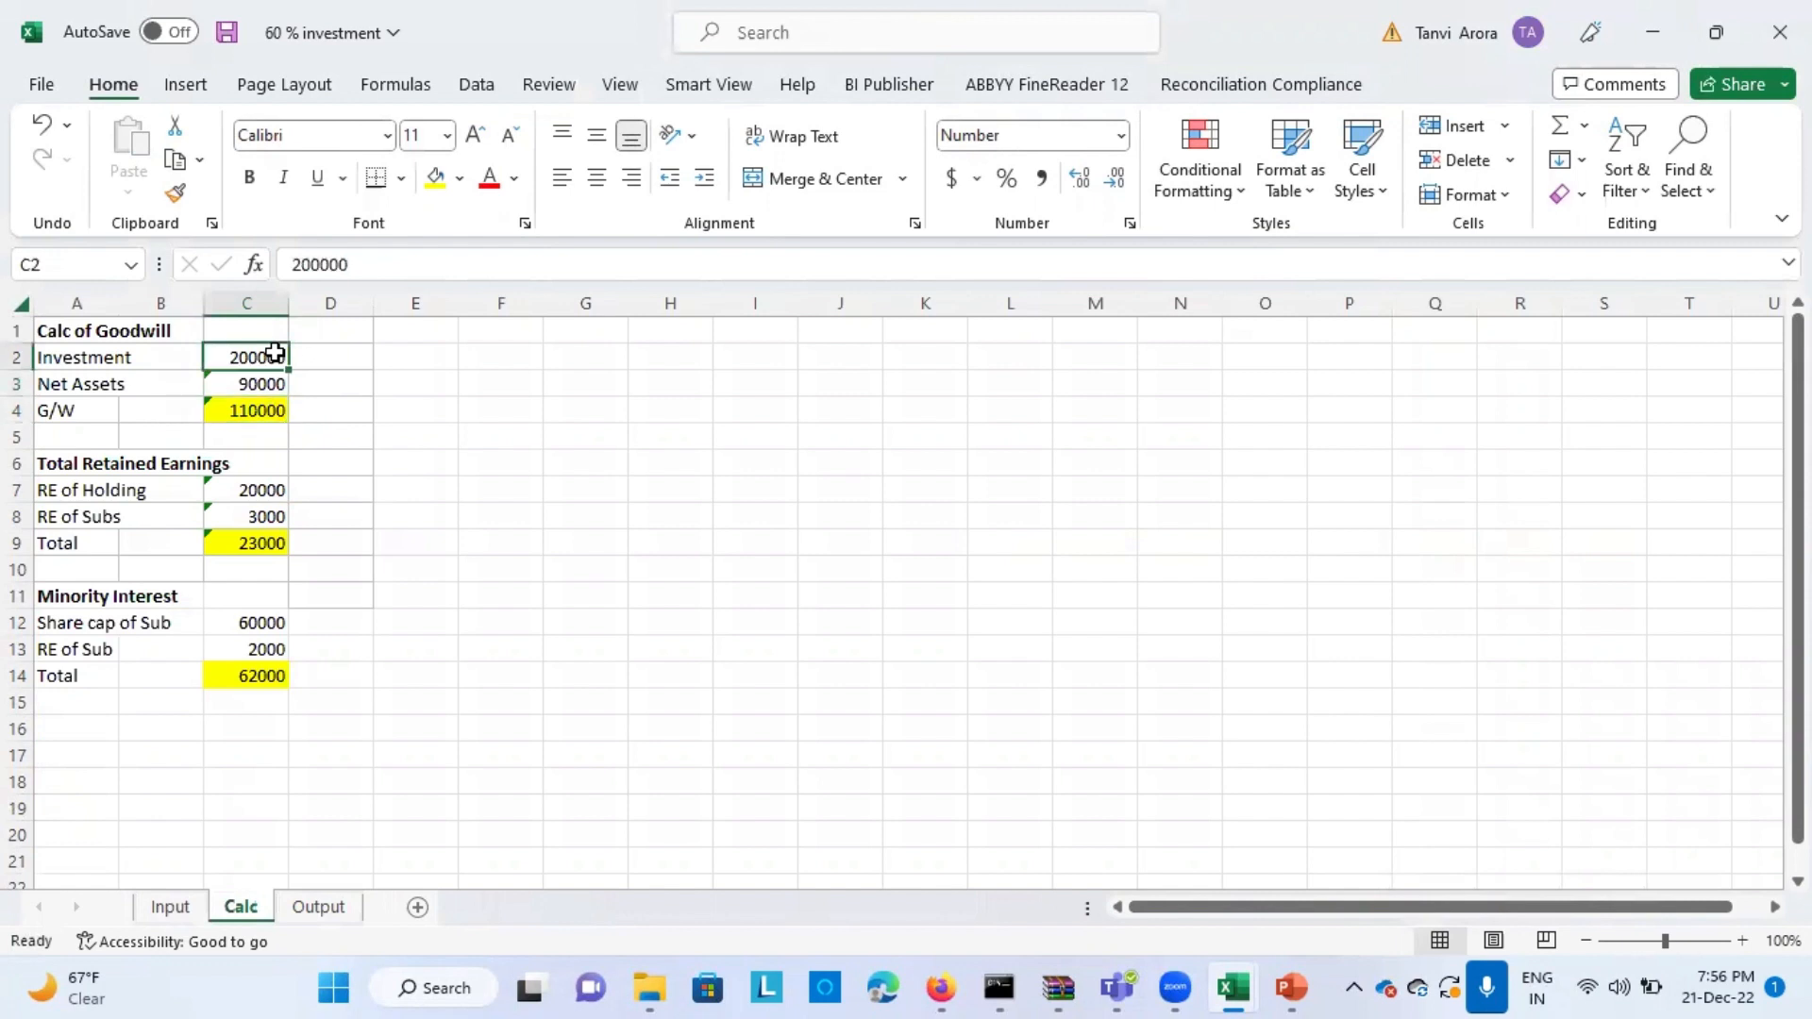
pyautogui.click(267, 380)
pyautogui.click(271, 410)
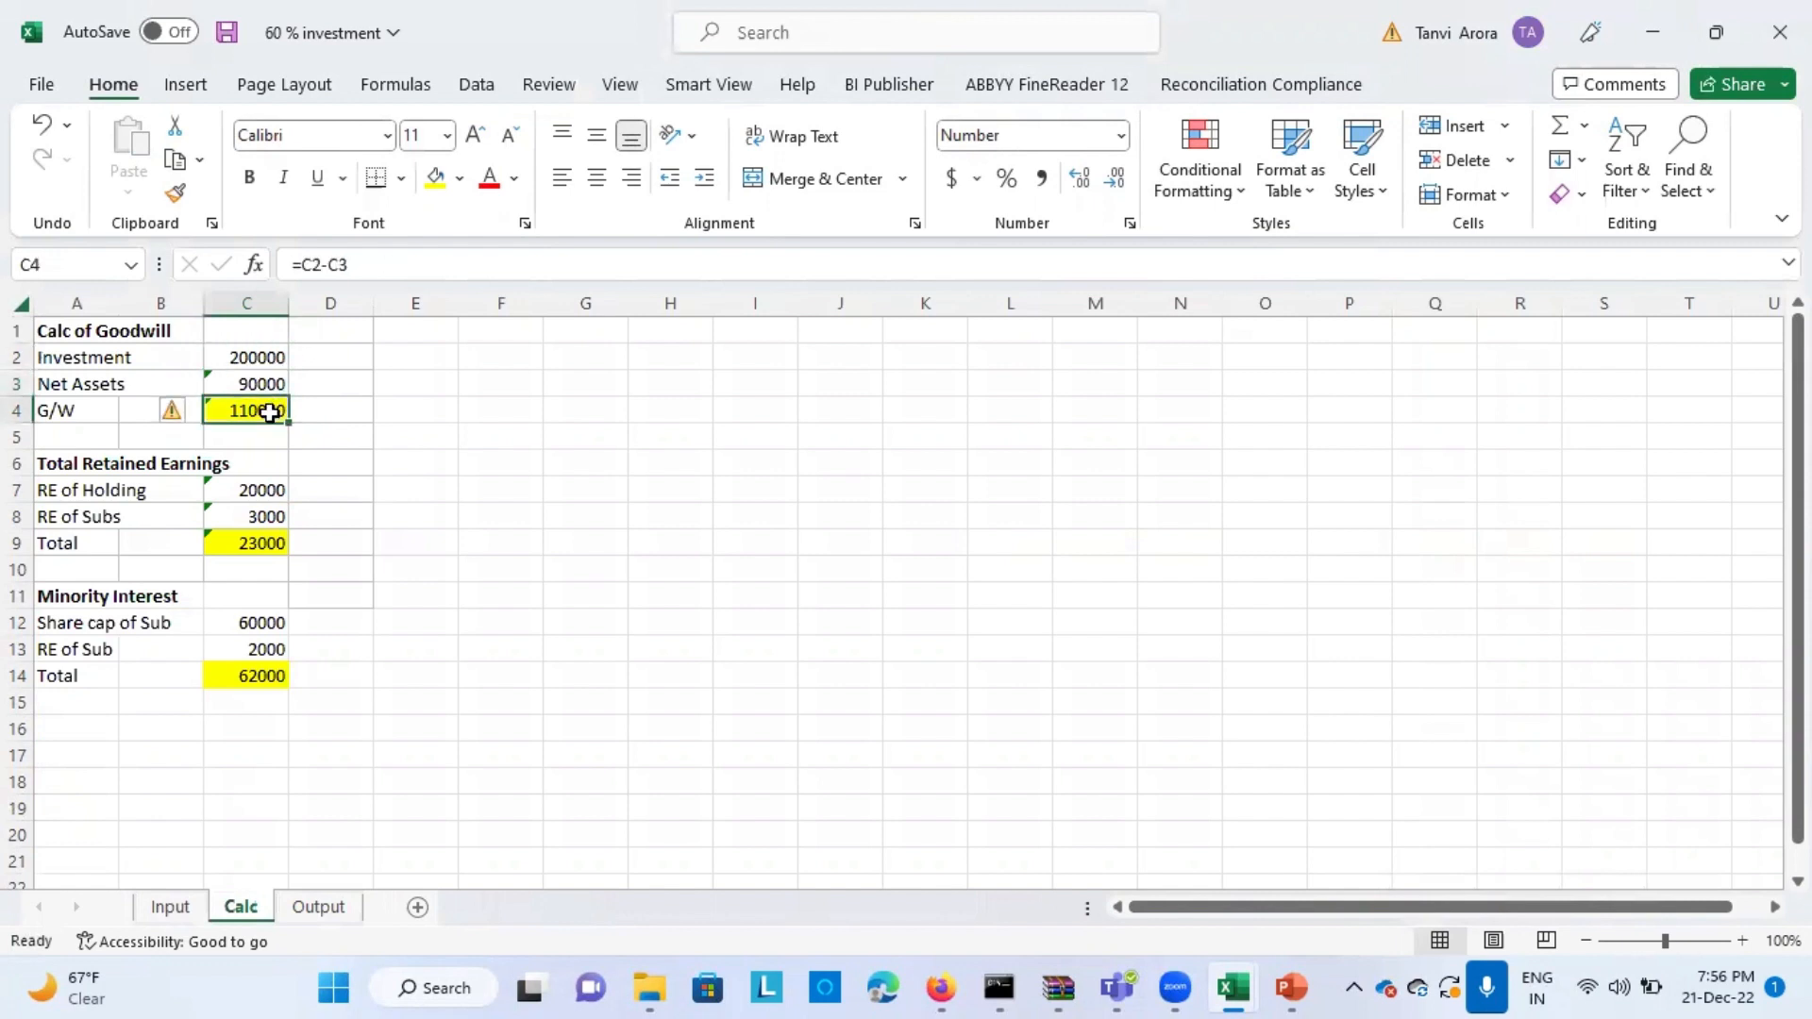
pyautogui.click(407, 436)
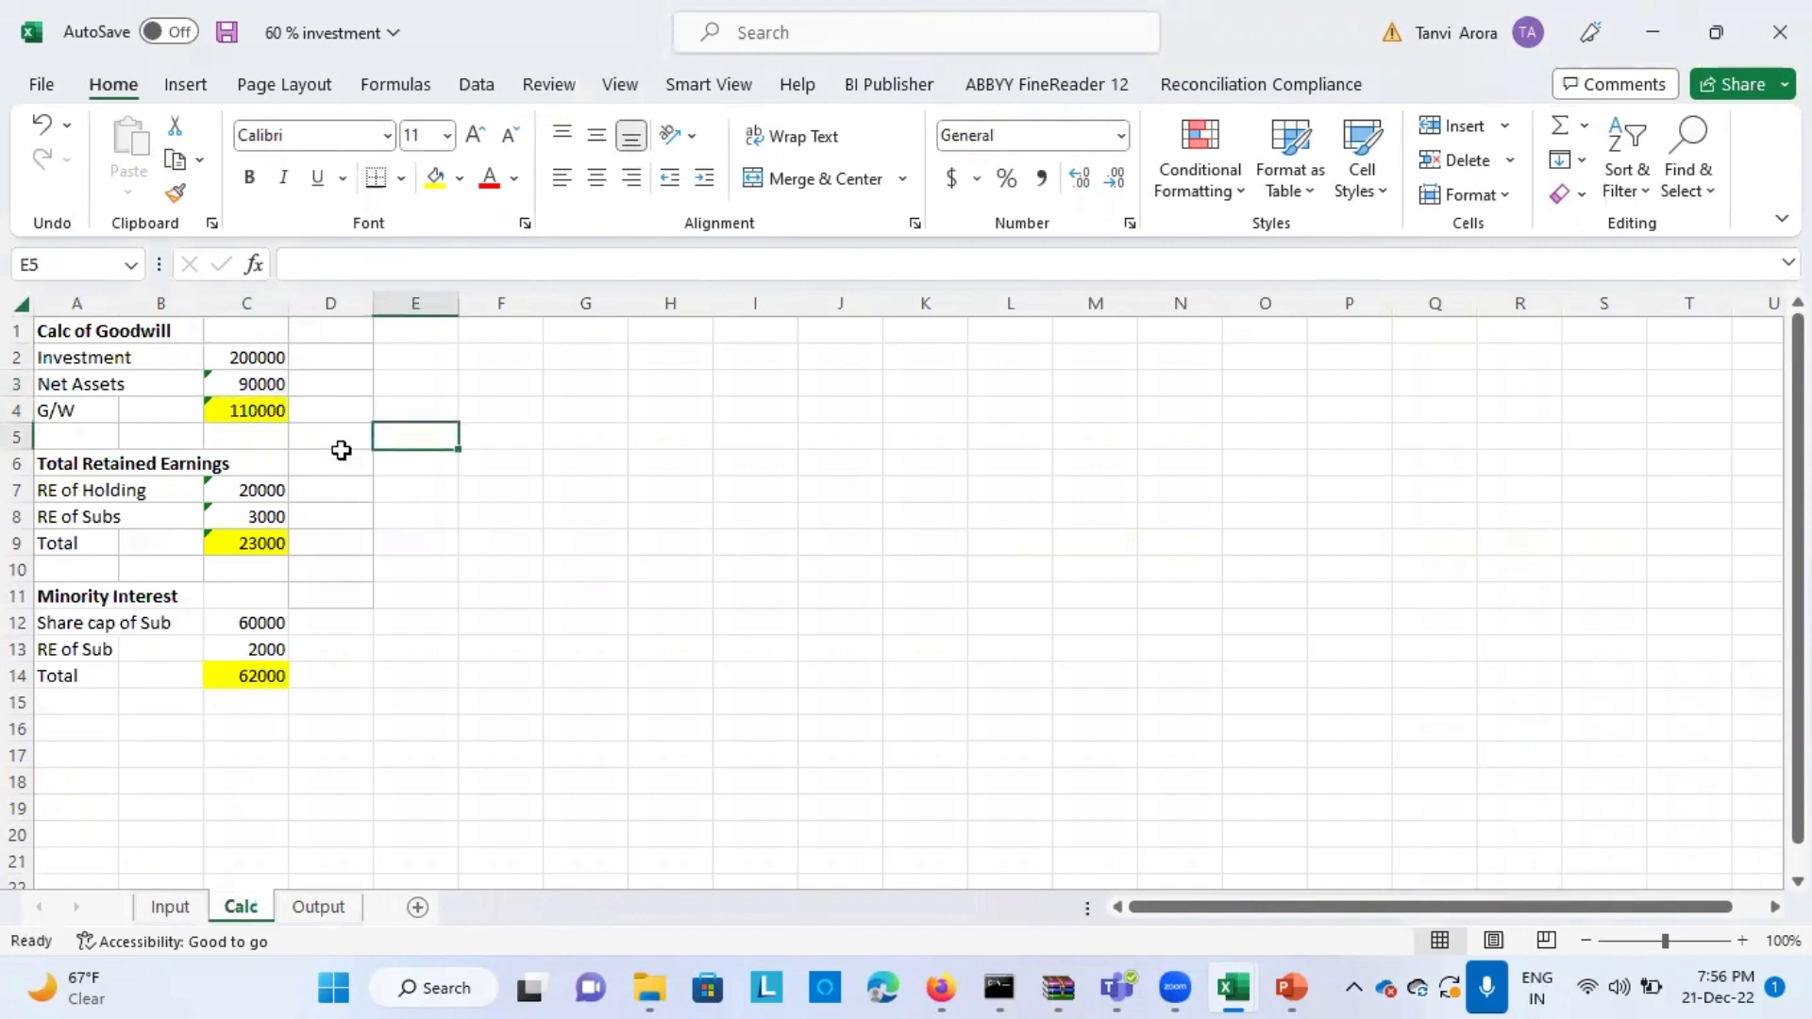
# - Examine the Total Retained Earnings calculation, tracing the holding and subsidiary amounts to Retained Earnings Current on the Input sheet
pyautogui.click(237, 488)
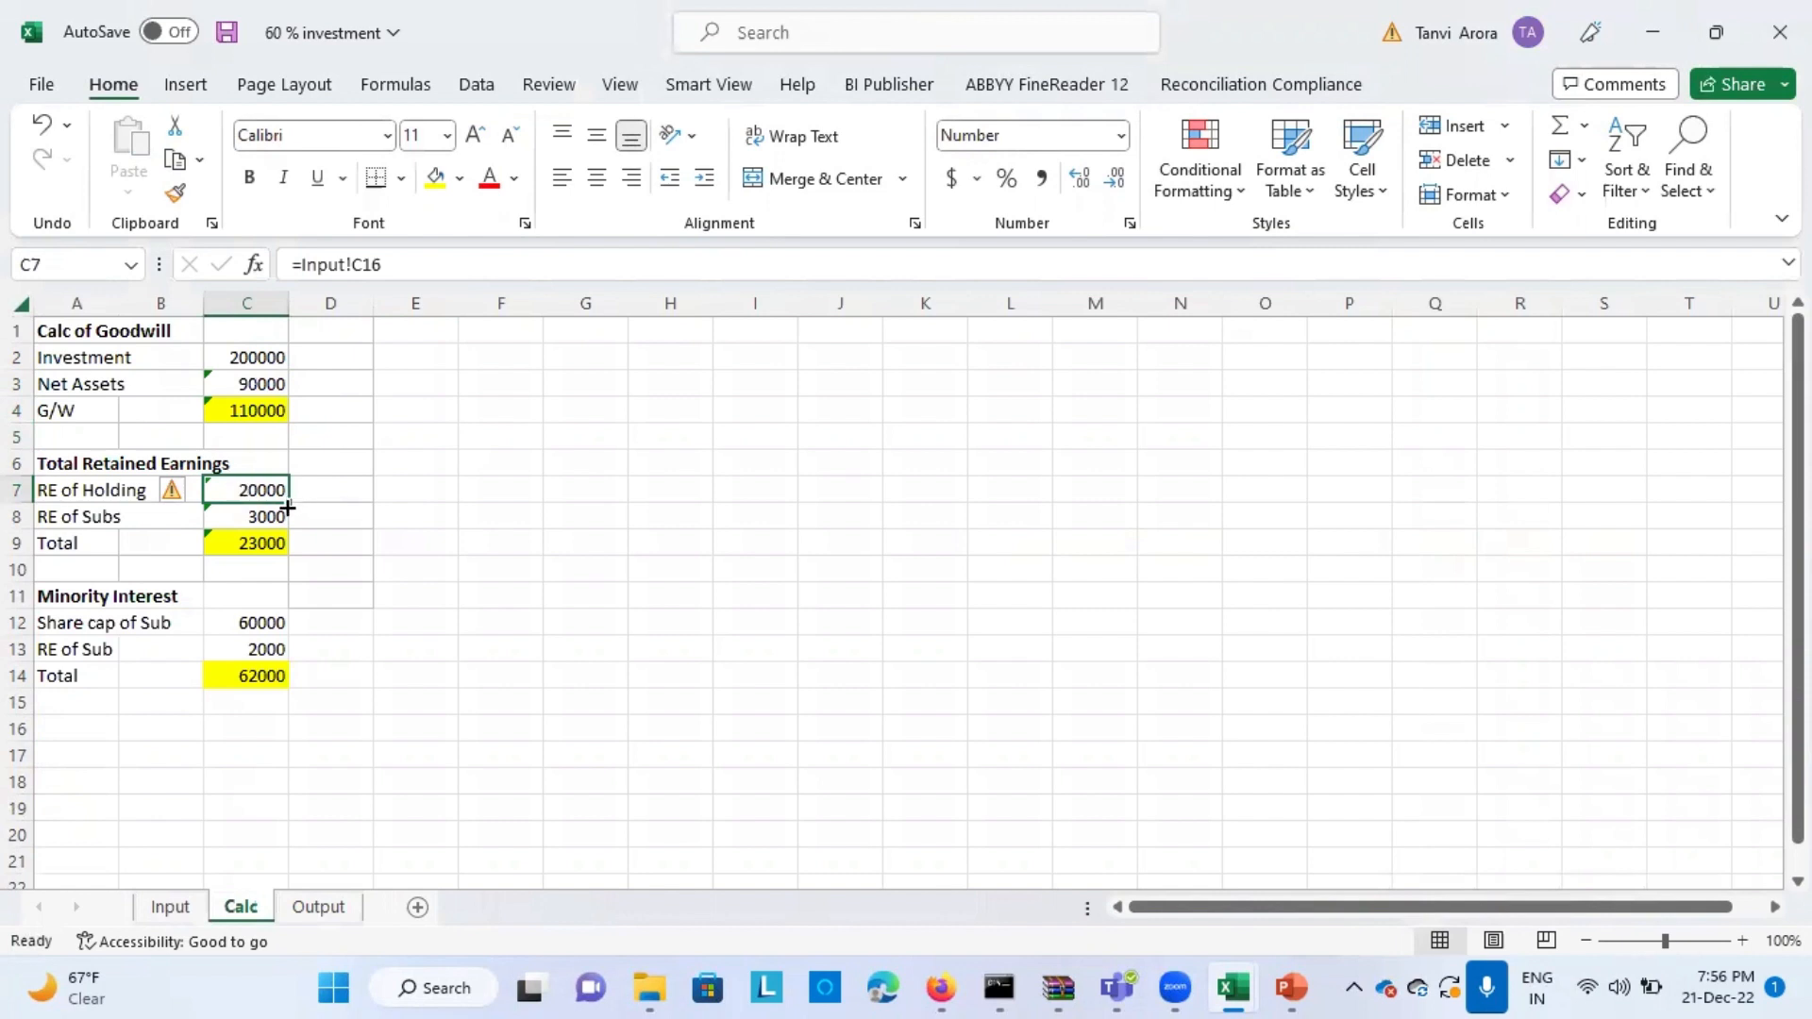
pyautogui.click(259, 514)
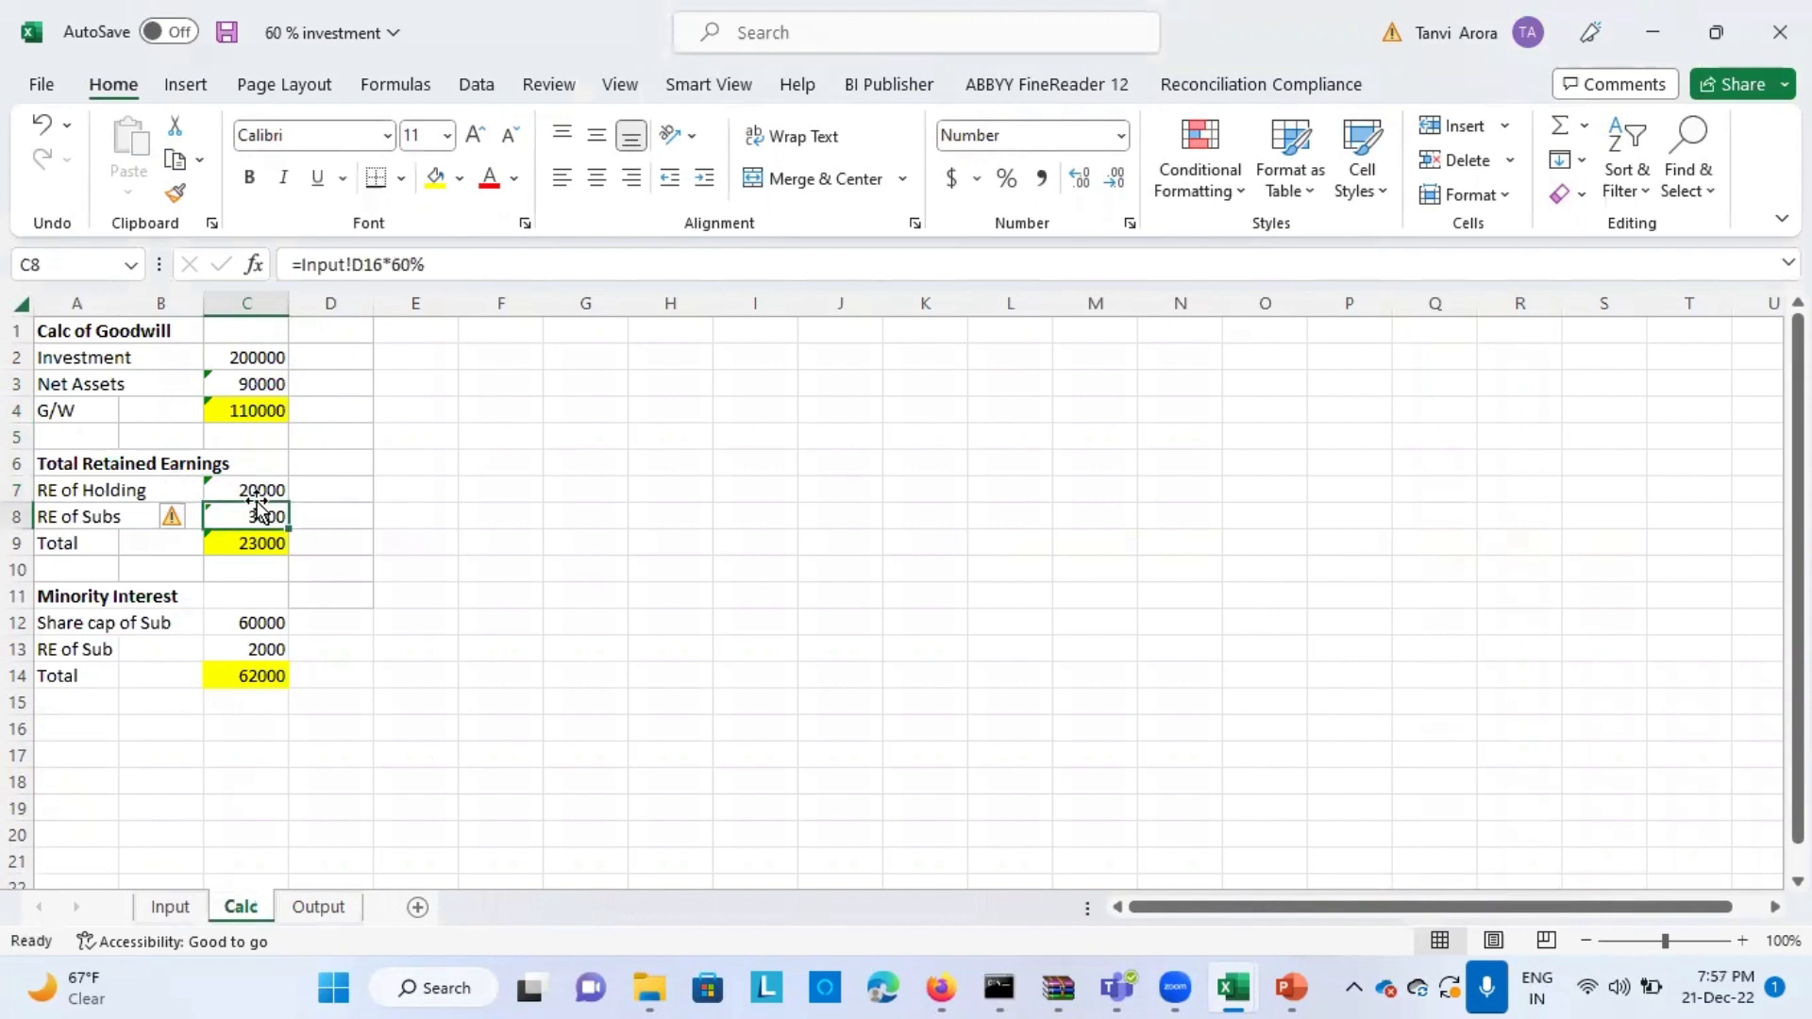
pyautogui.click(245, 490)
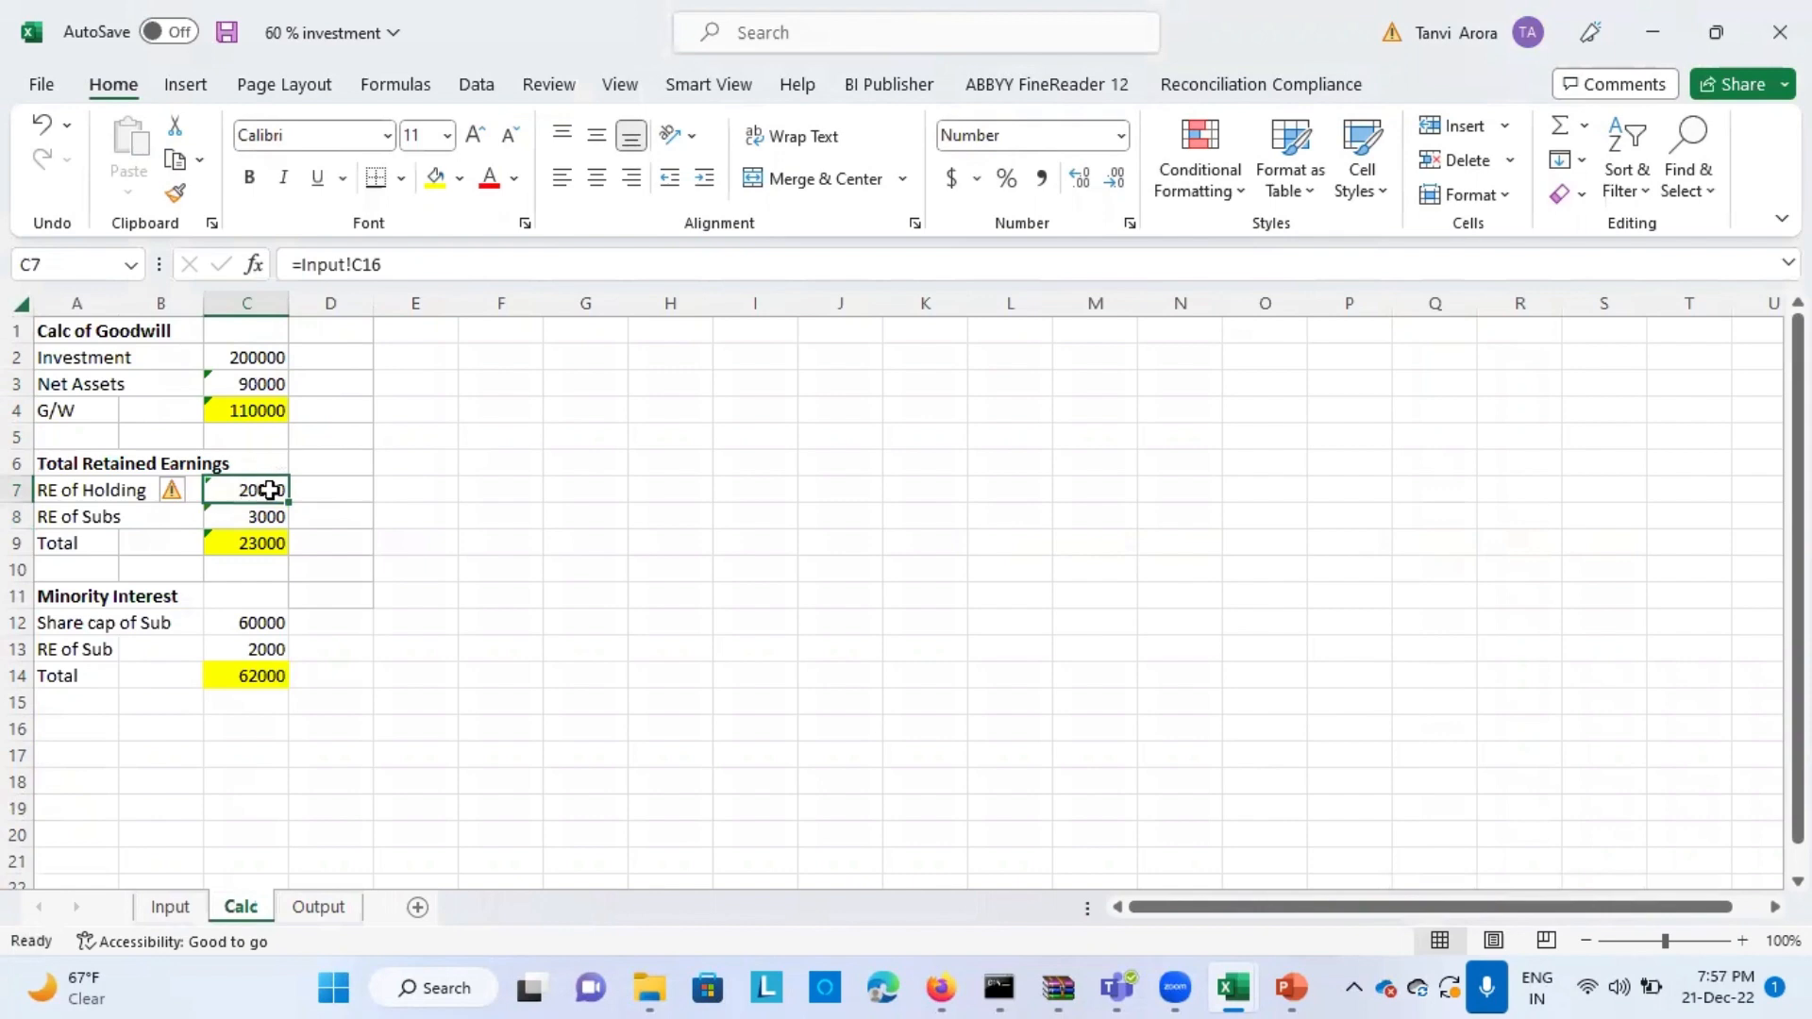
pyautogui.click(179, 908)
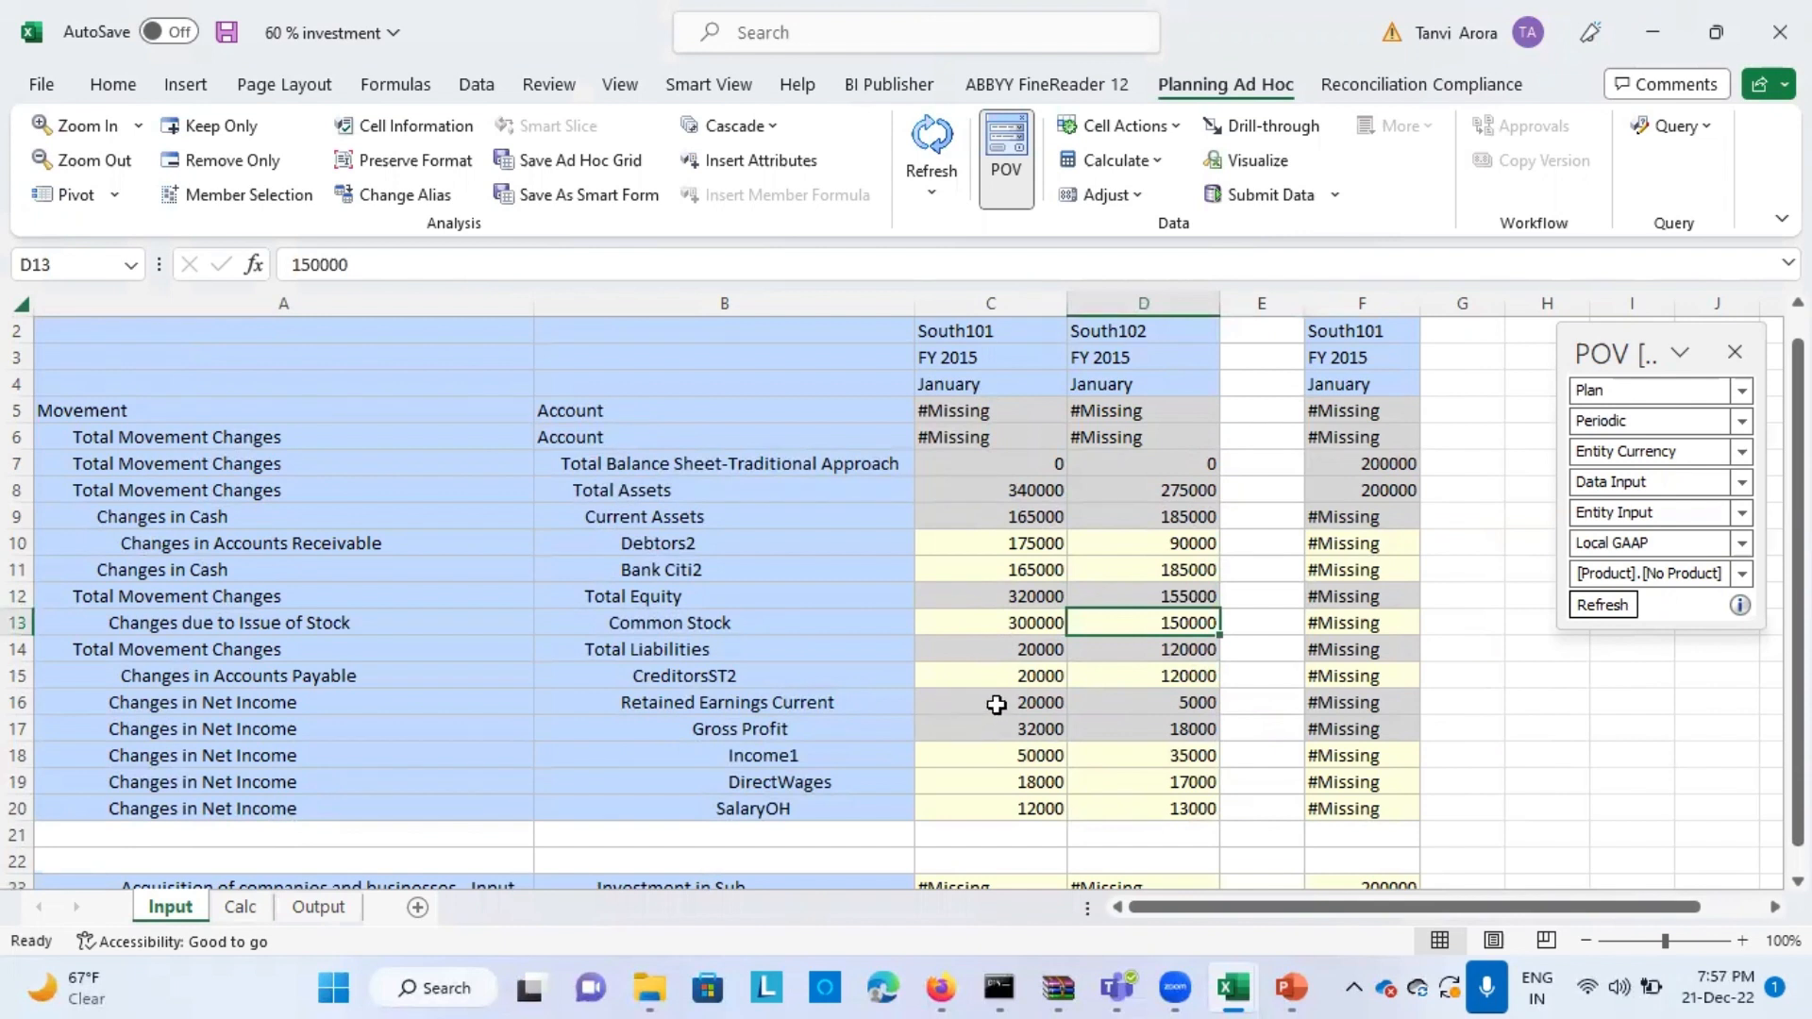
pyautogui.click(991, 700)
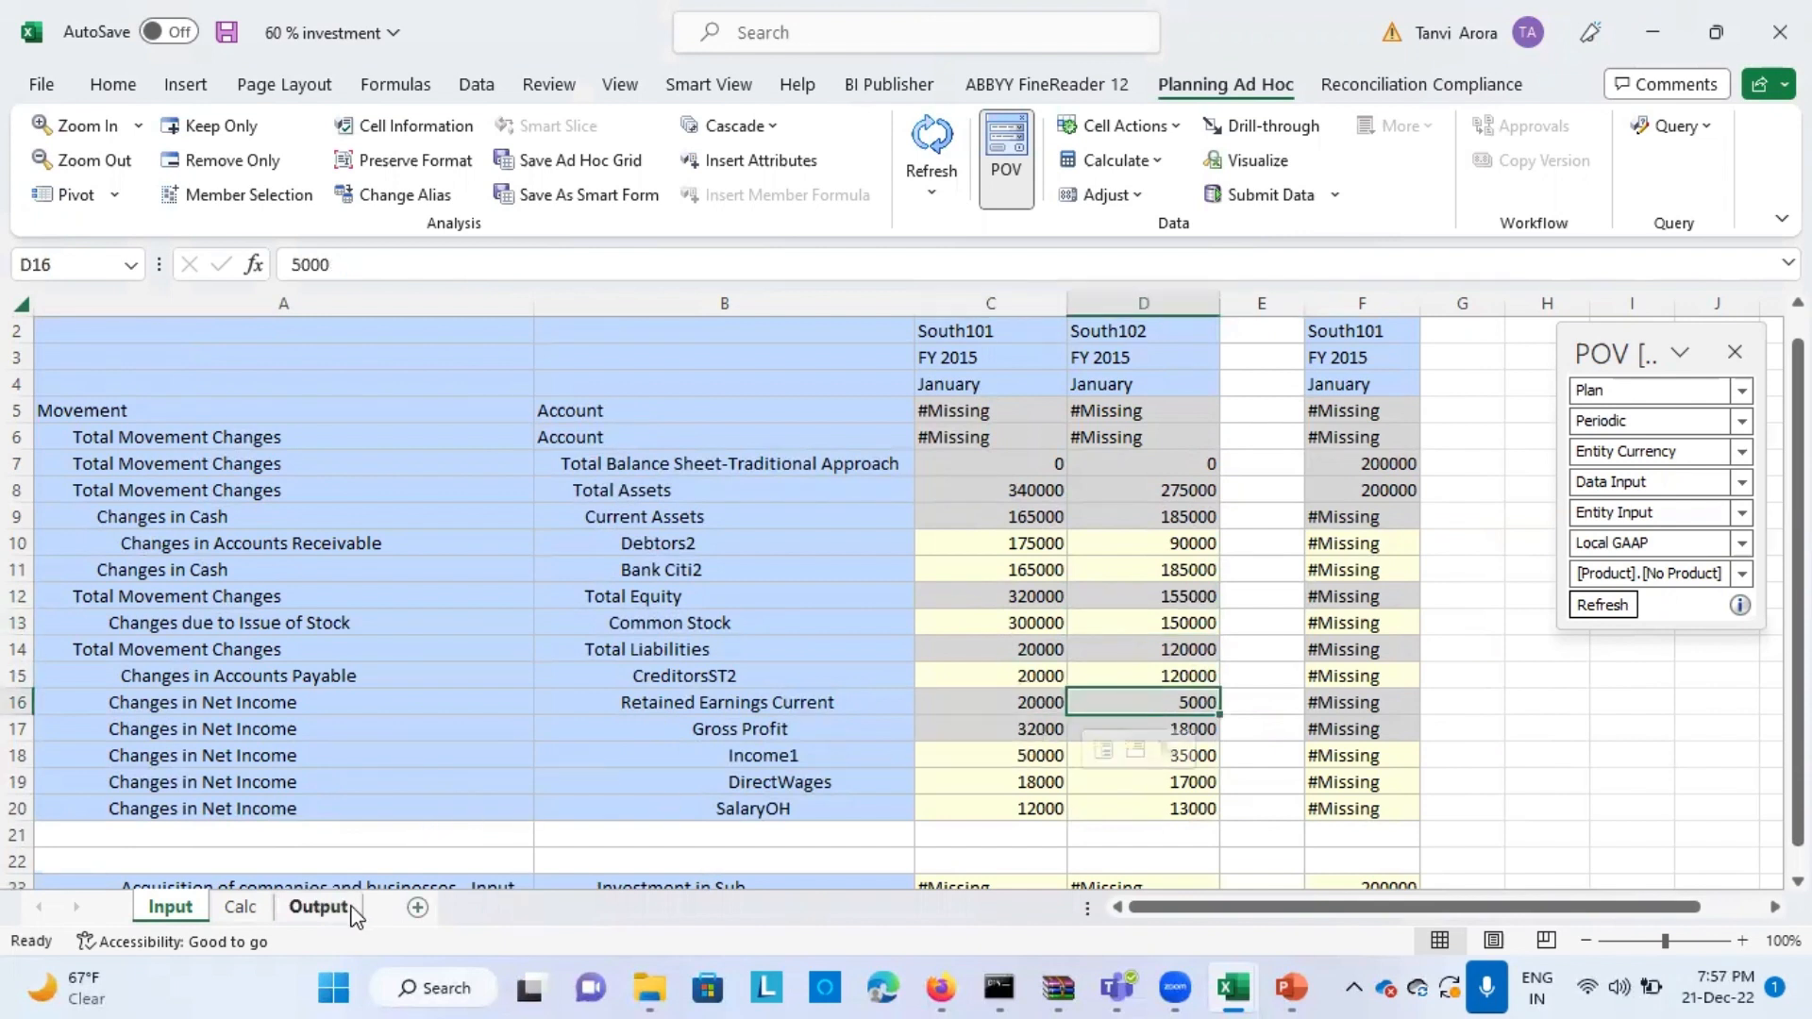
pyautogui.click(241, 908)
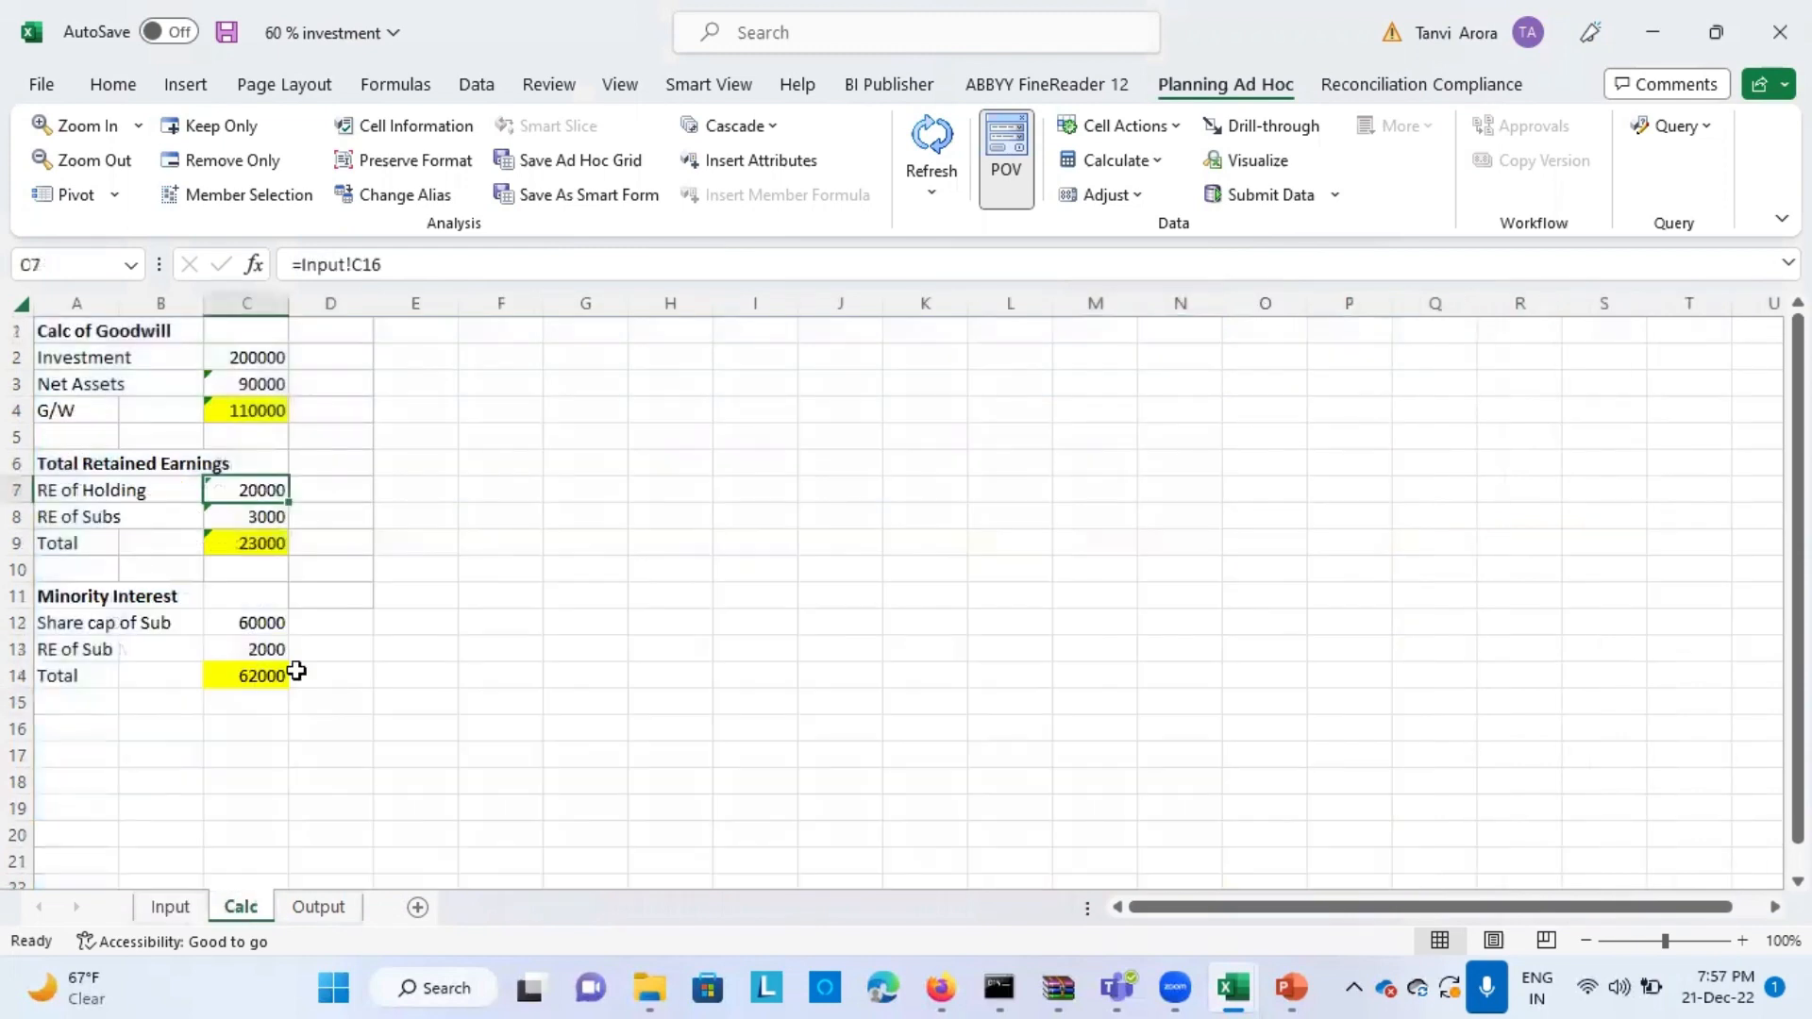
pyautogui.click(259, 522)
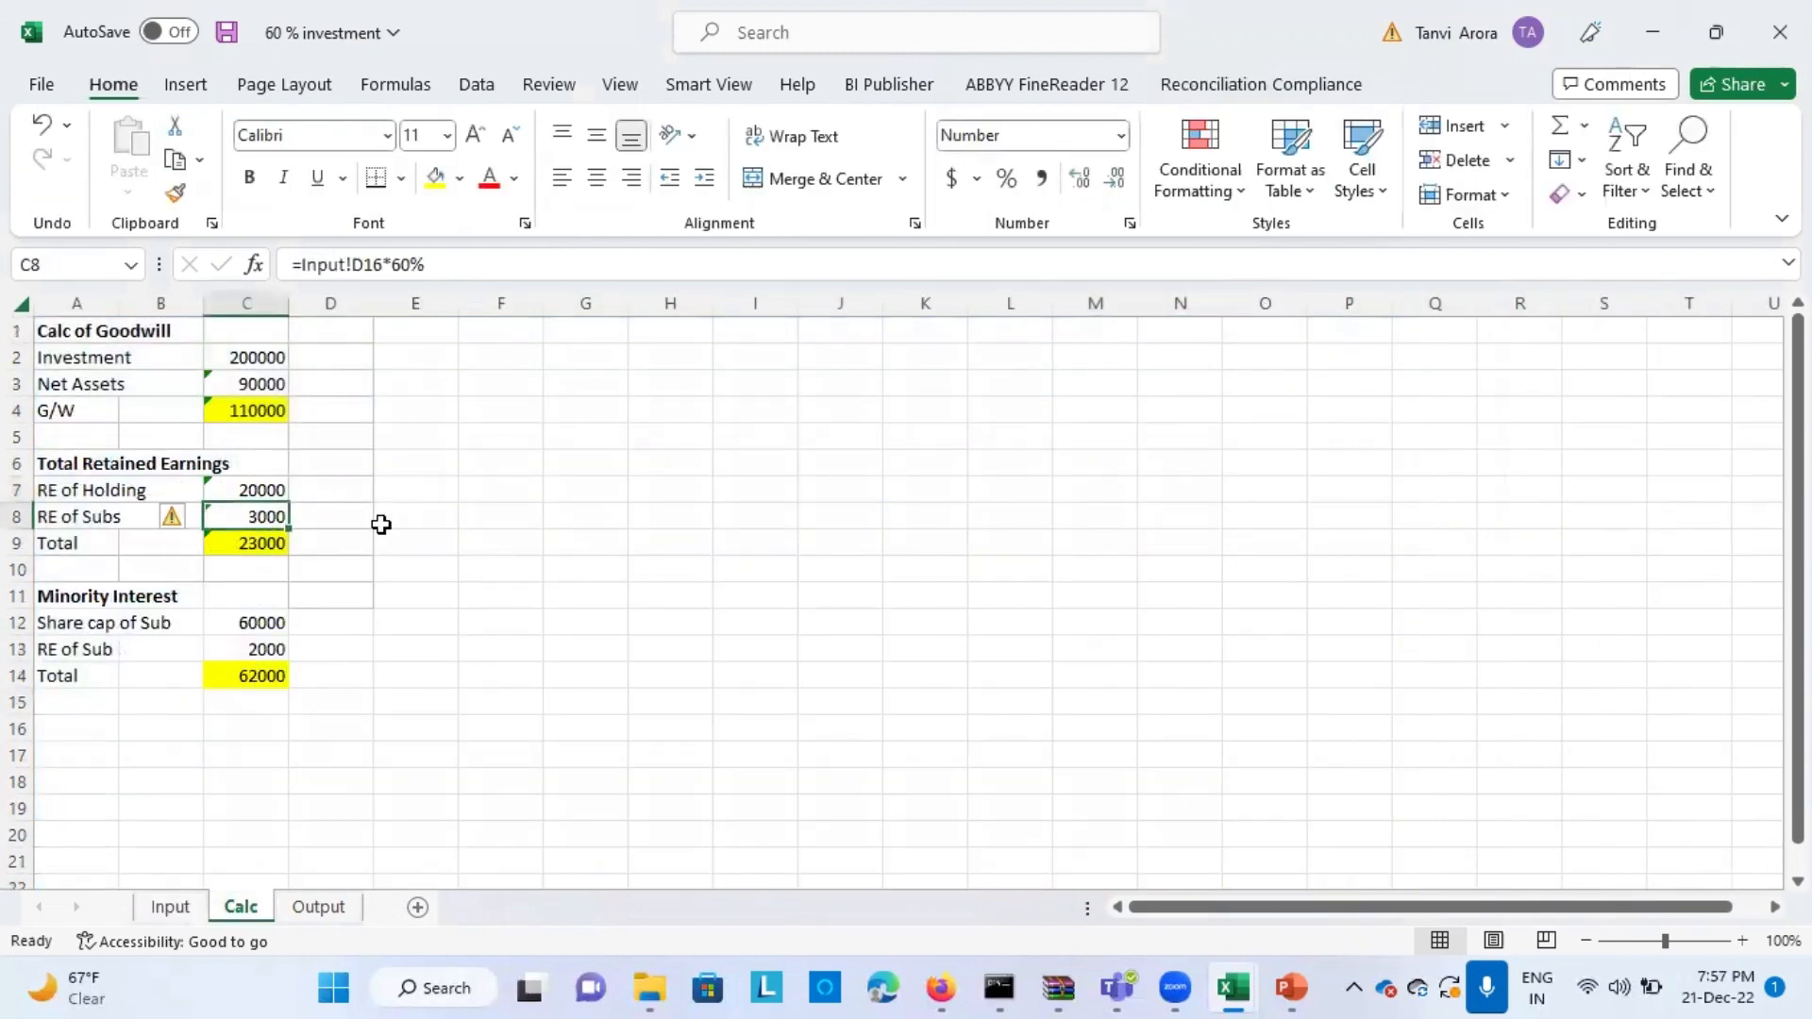
# - Check the Total Retained Earnings formula and examine the Minority Interest calculation, tracing the subsidiary's share capital to South102's Common Stock on the Input sheet
pyautogui.click(265, 545)
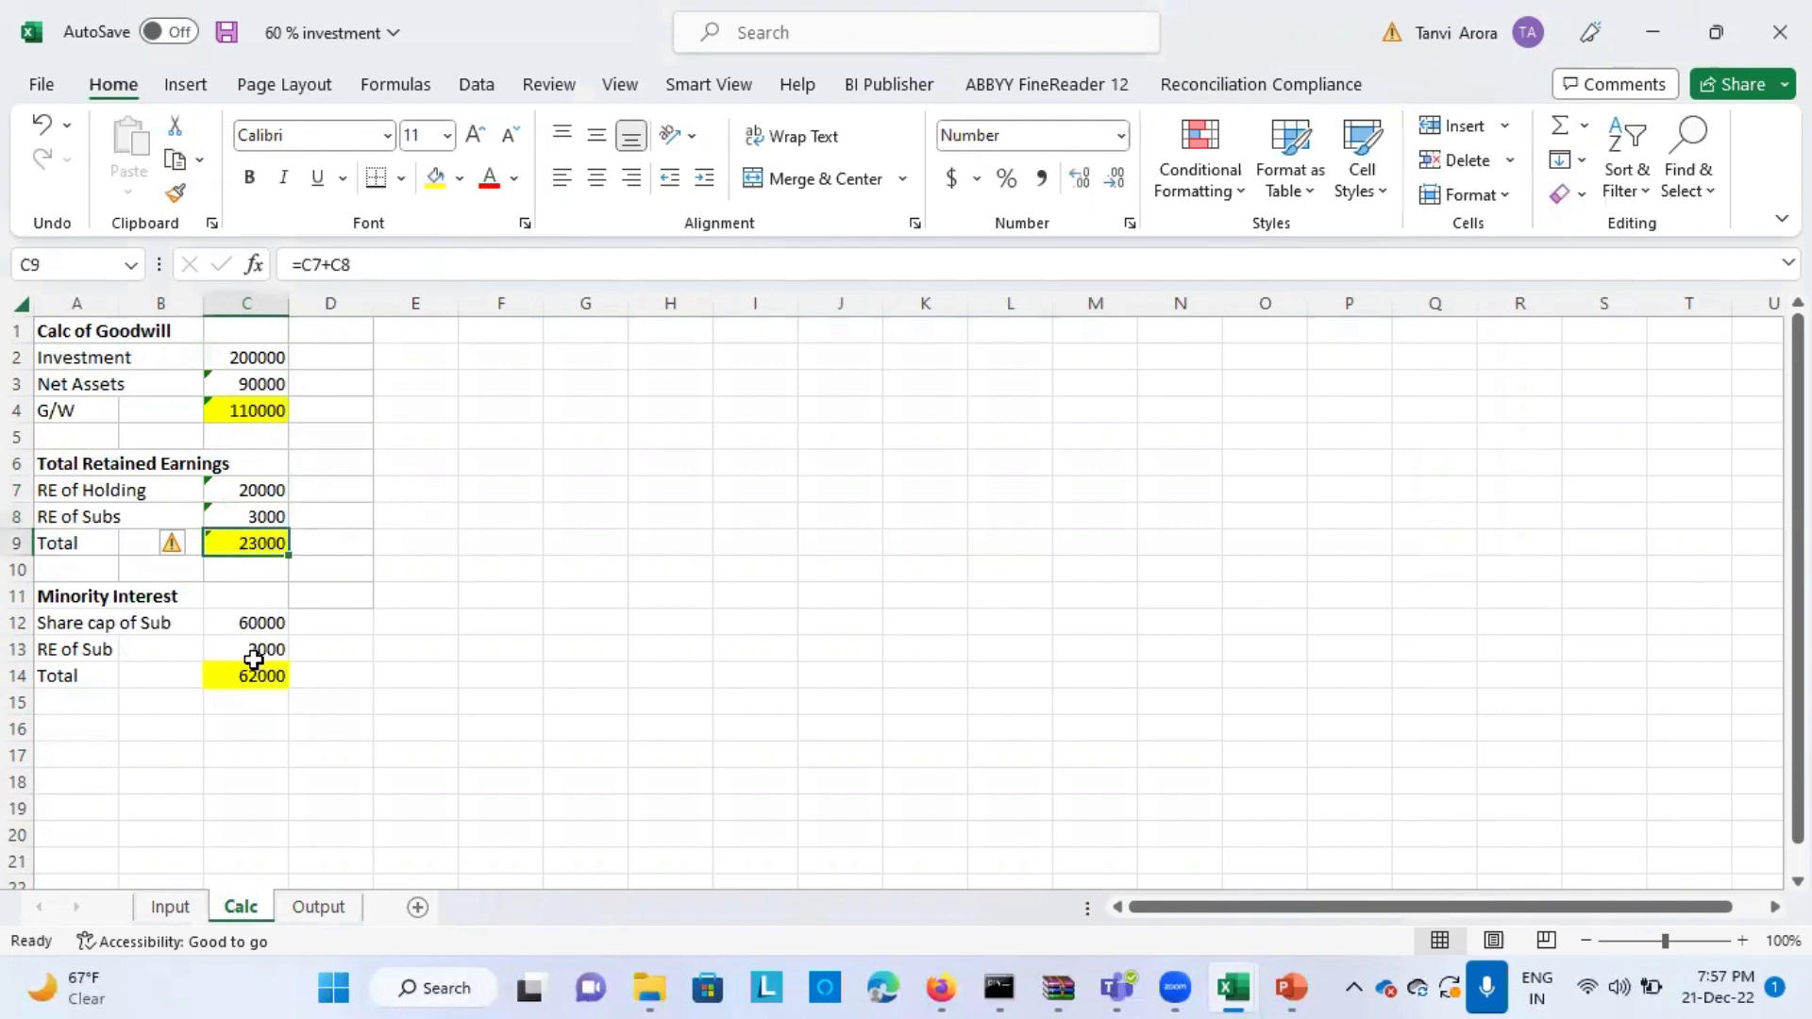
pyautogui.click(257, 623)
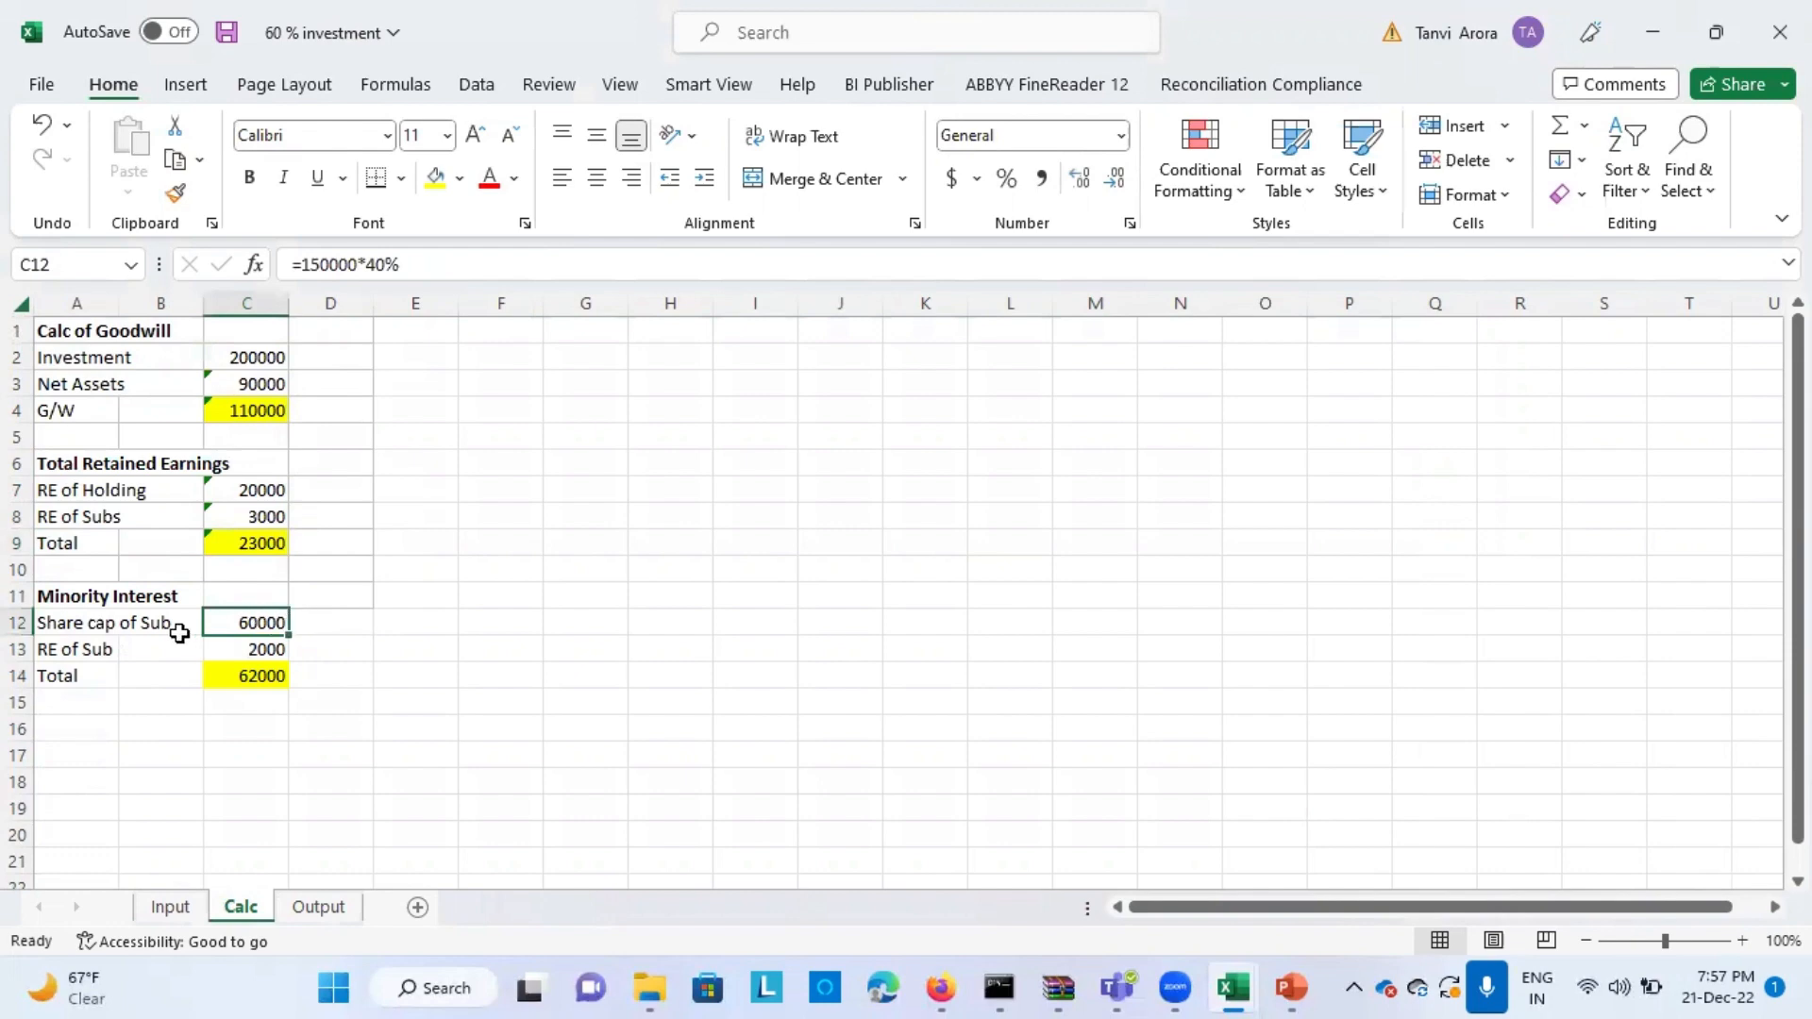
pyautogui.click(153, 911)
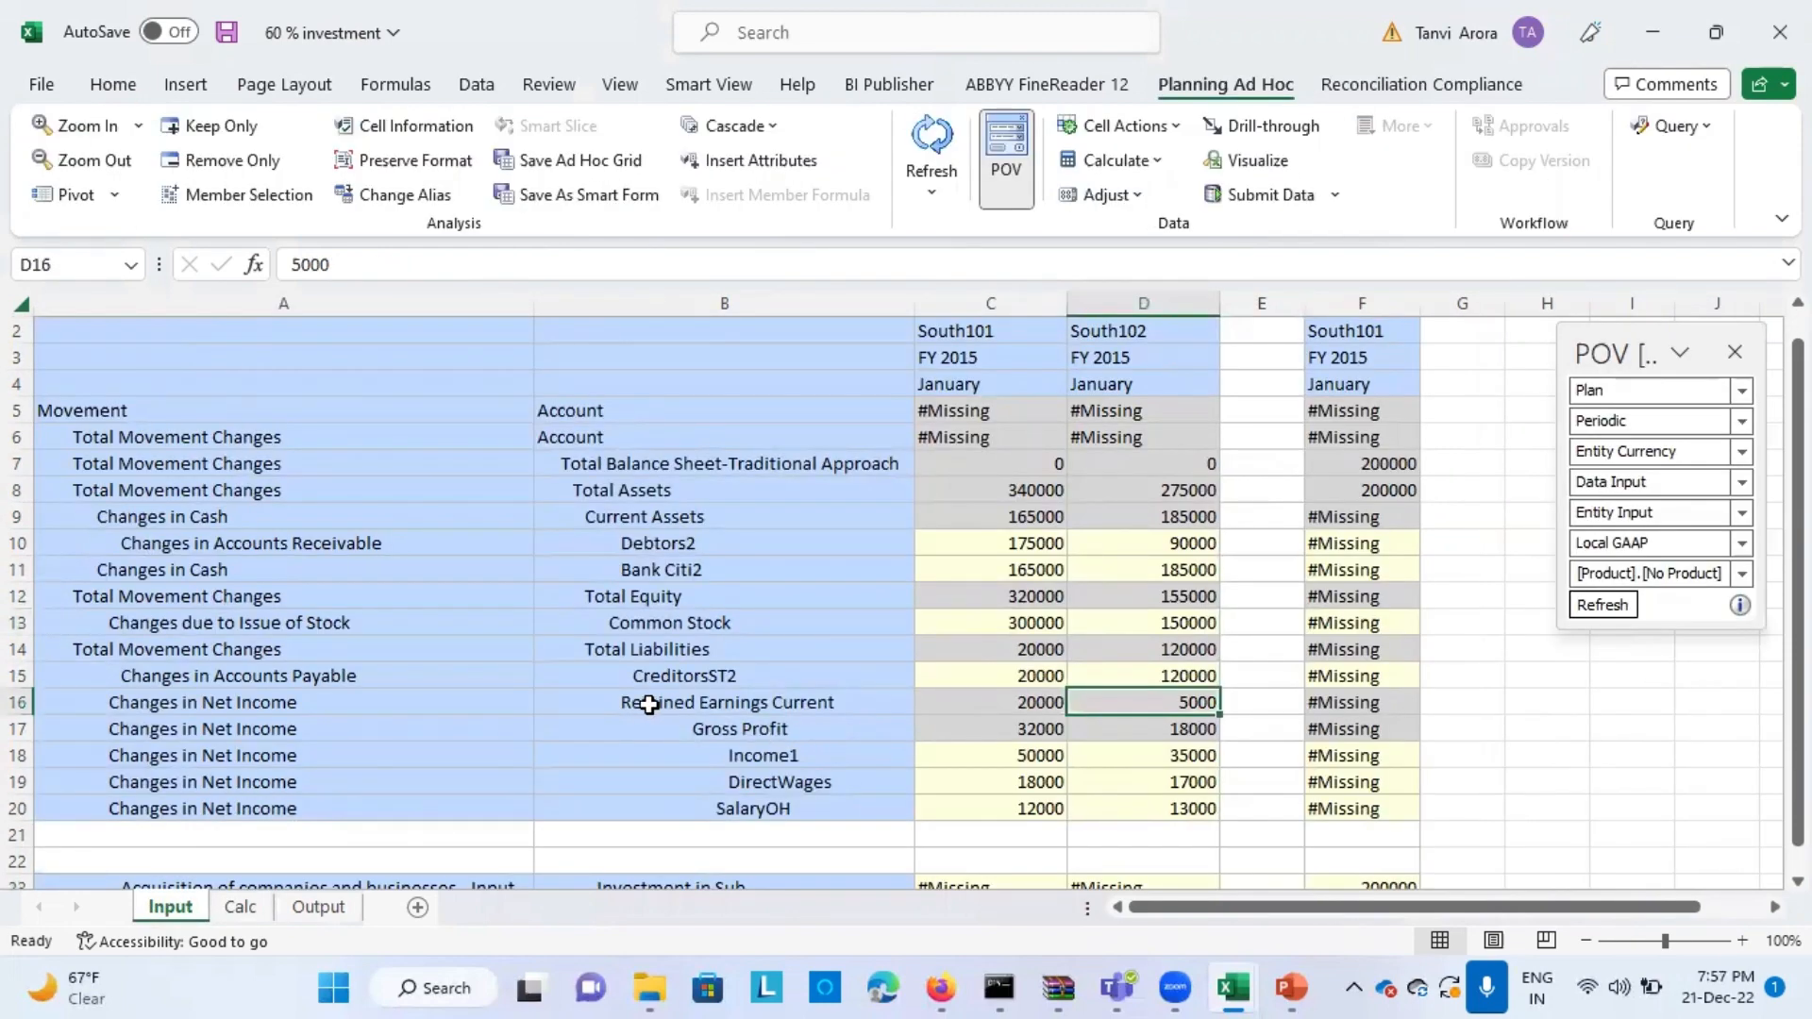
pyautogui.click(1161, 630)
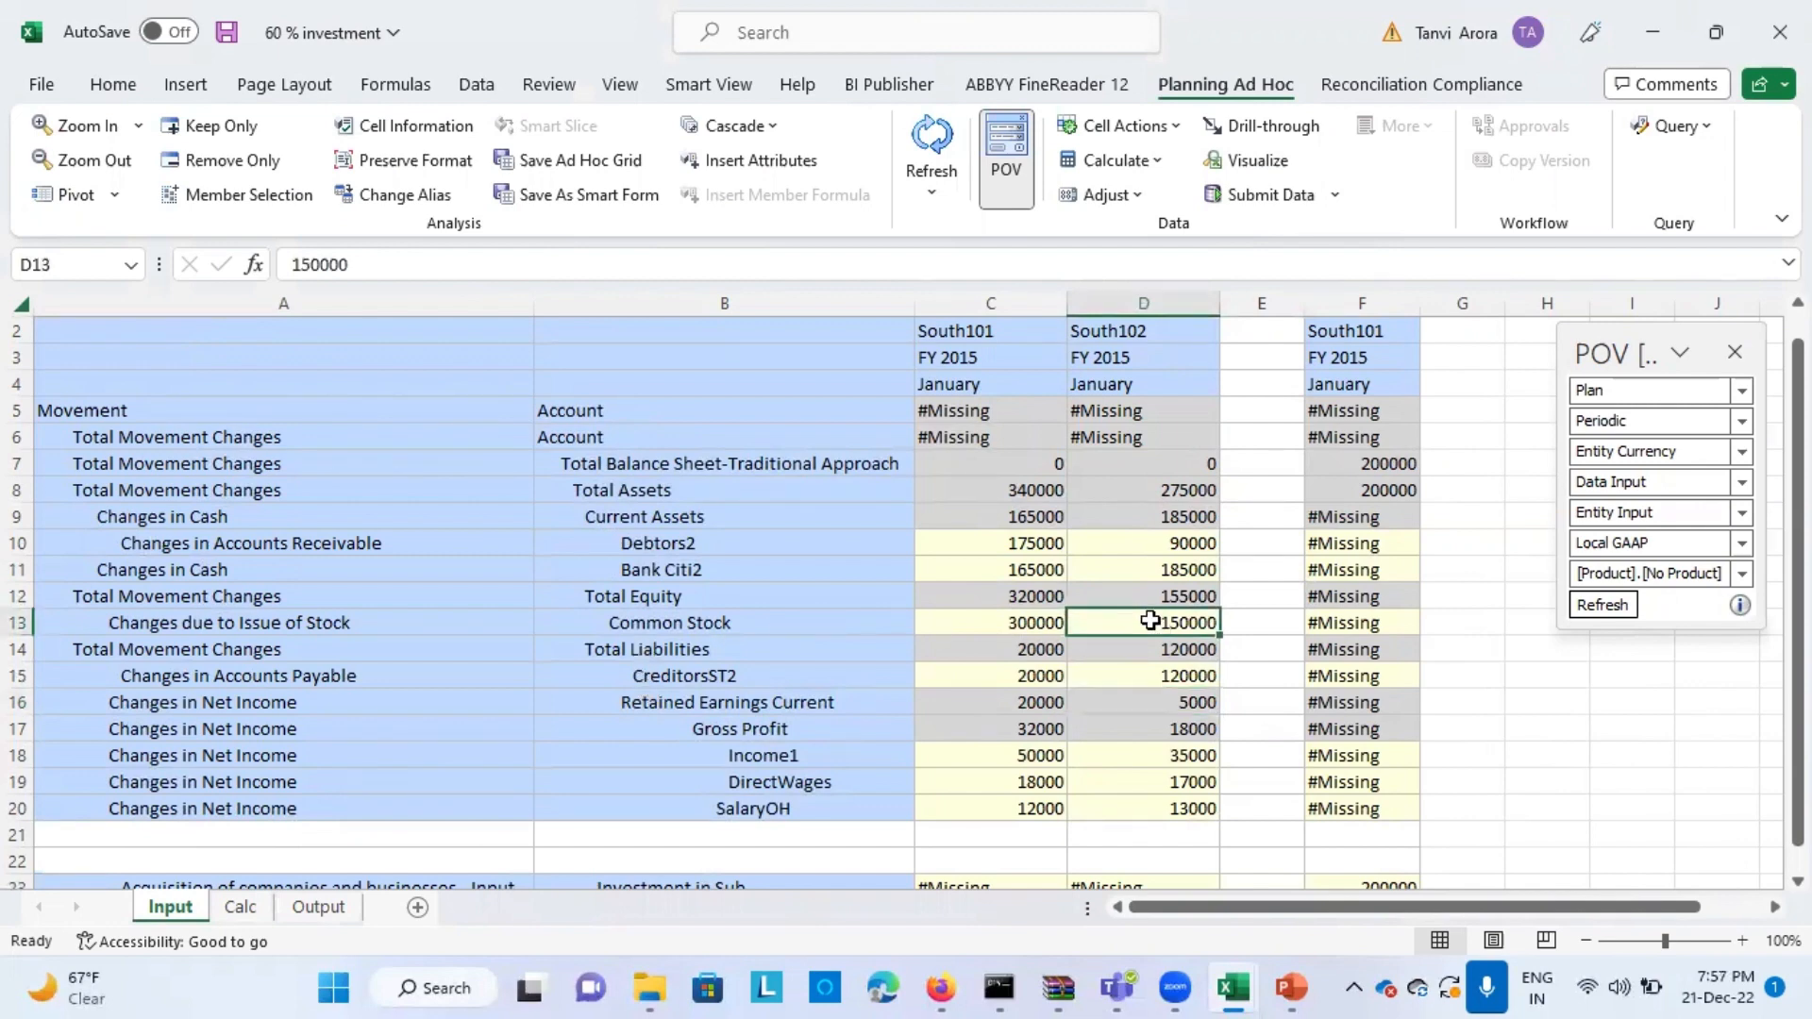
pyautogui.click(318, 908)
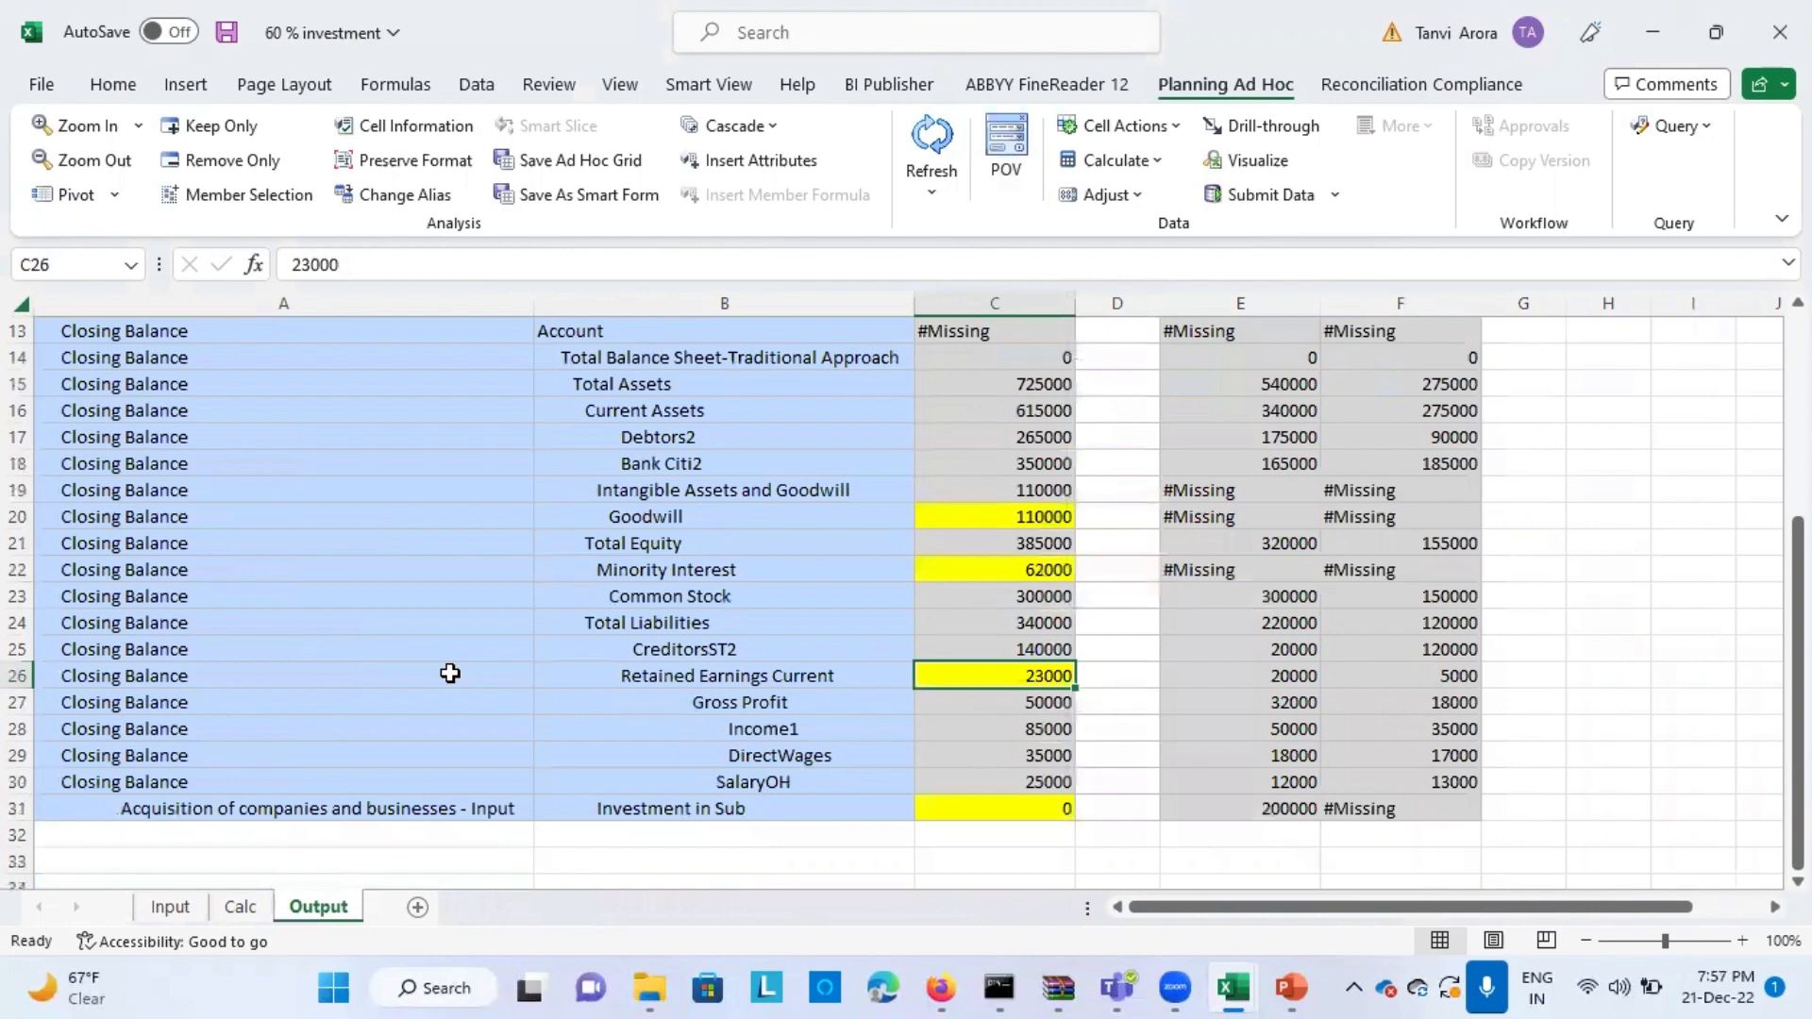
pyautogui.click(240, 907)
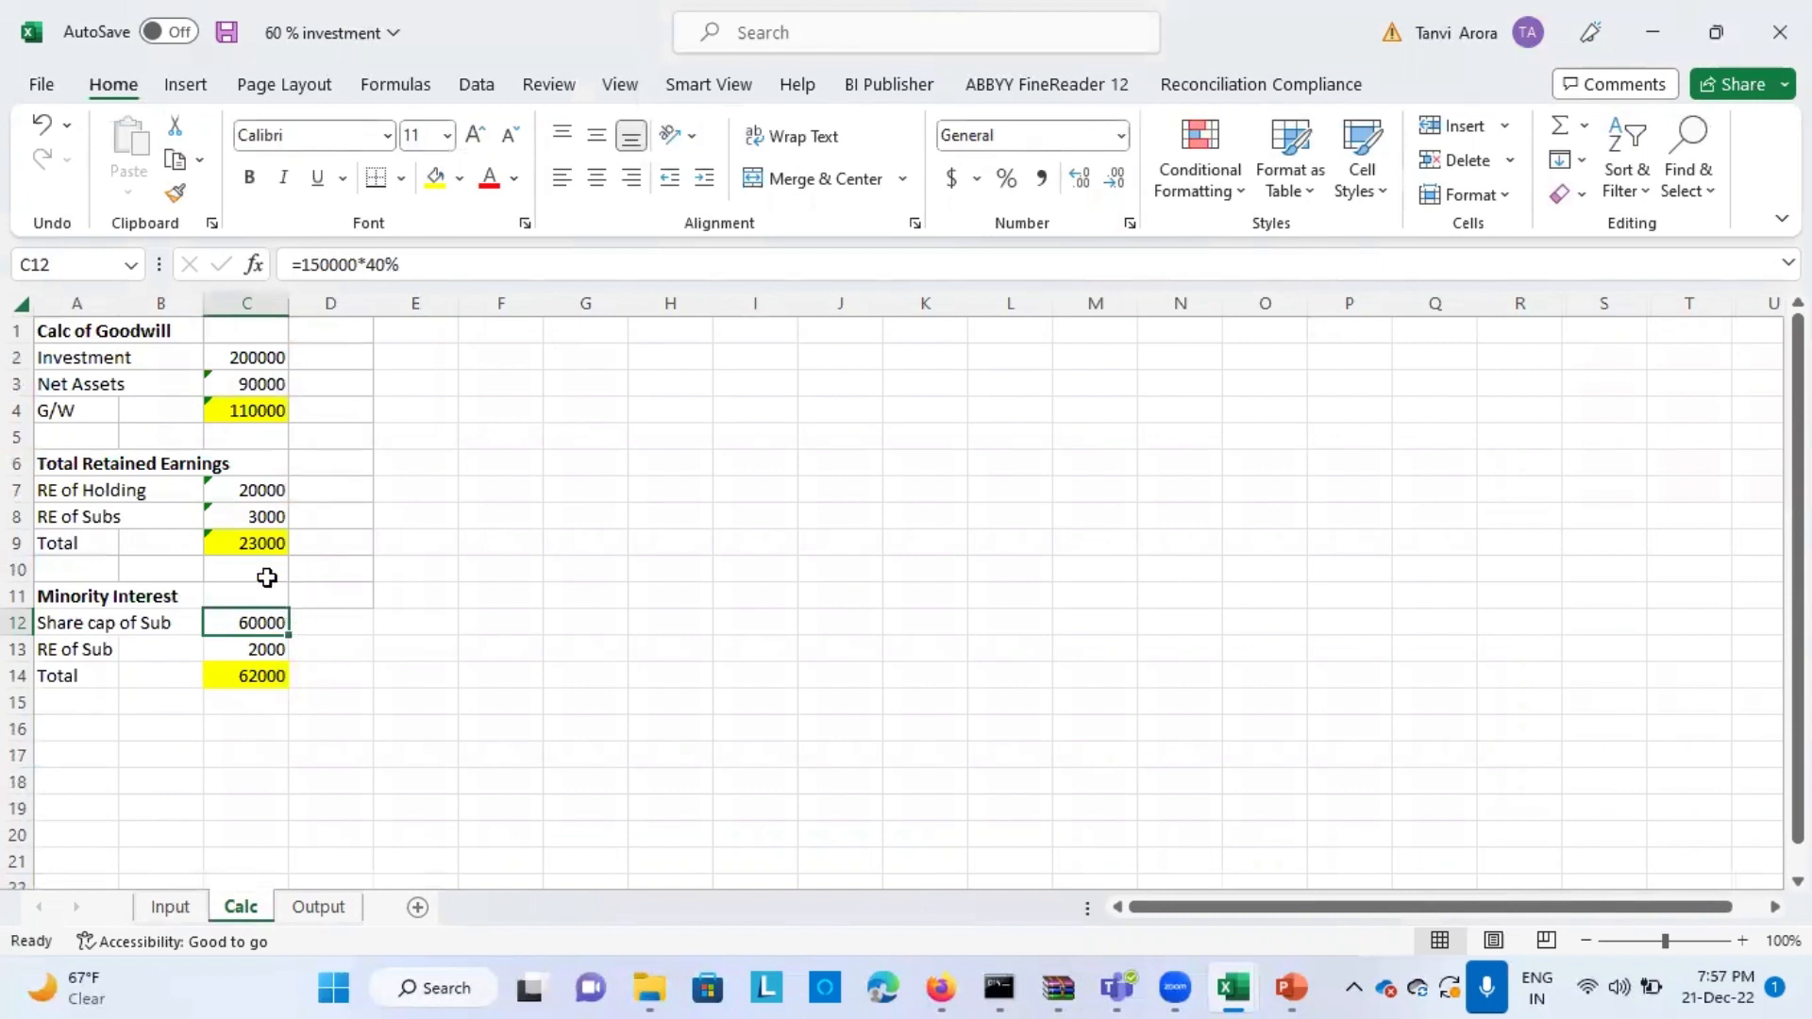
pyautogui.click(265, 642)
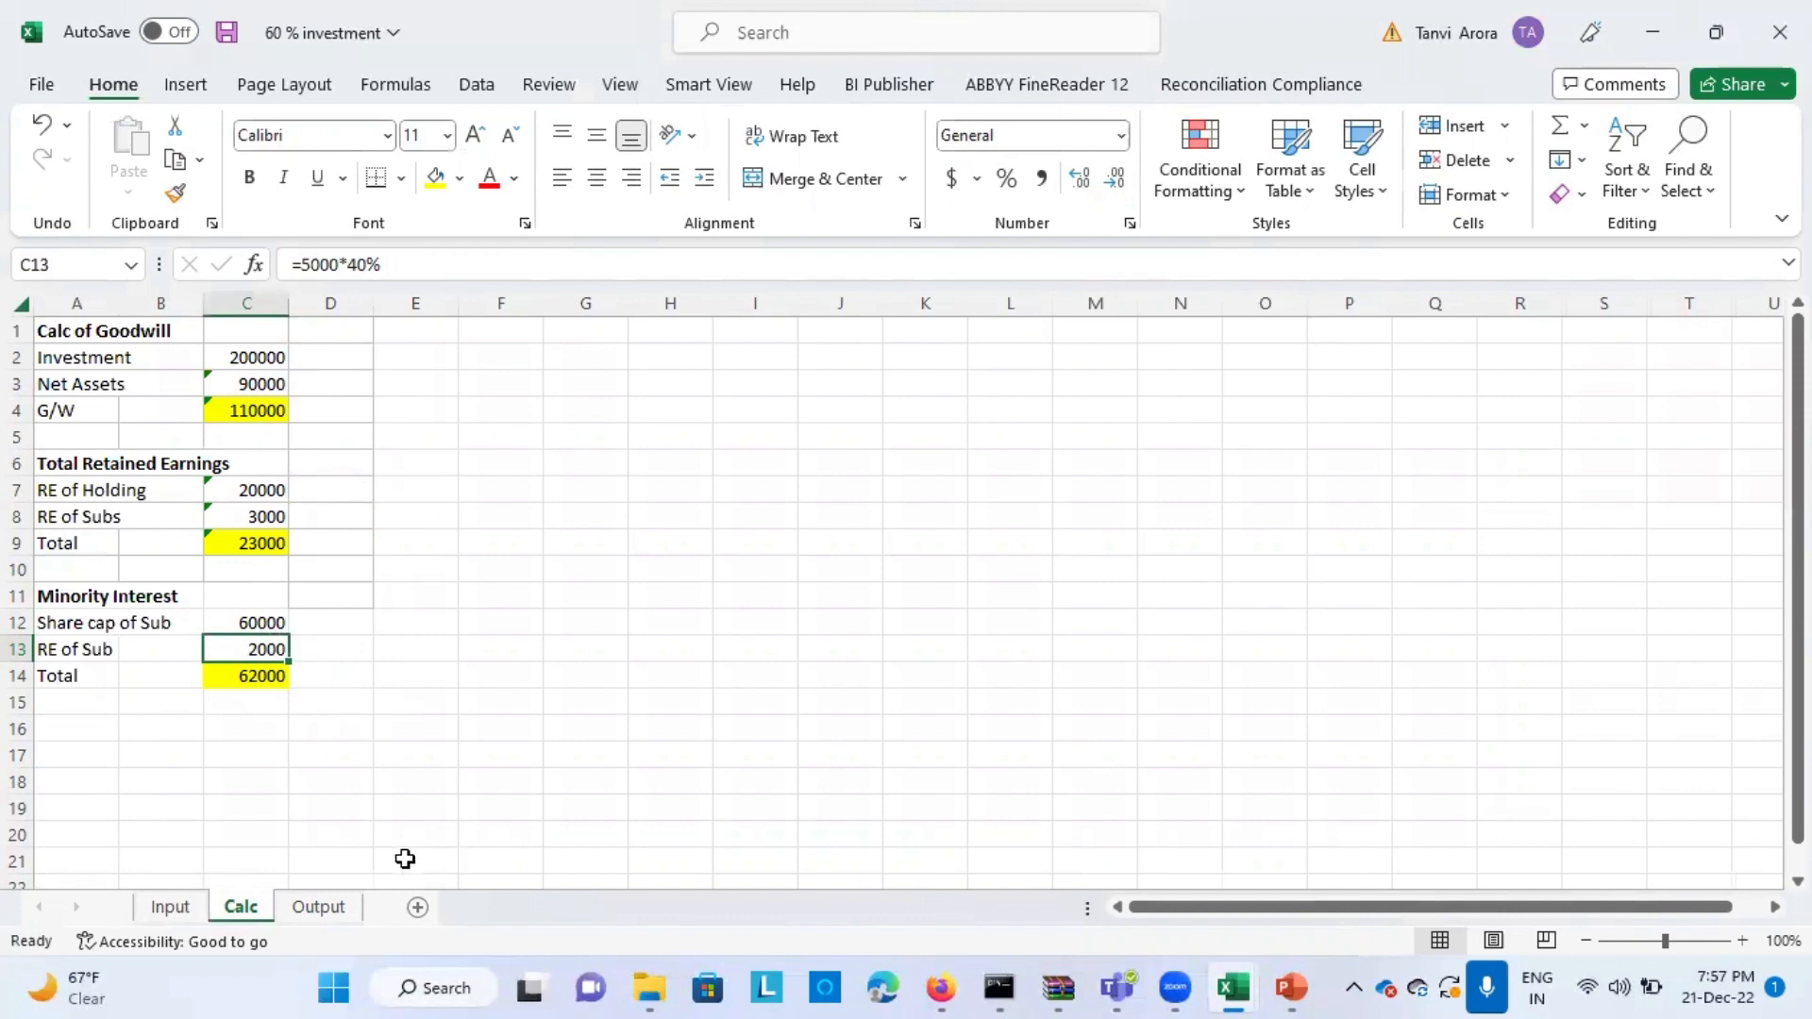
# - Compare the goodwill, retained earnings and minority interest totals on the Calc sheet with the highlighted TotalS100 closing balances on the Output sheet
pyautogui.click(263, 411)
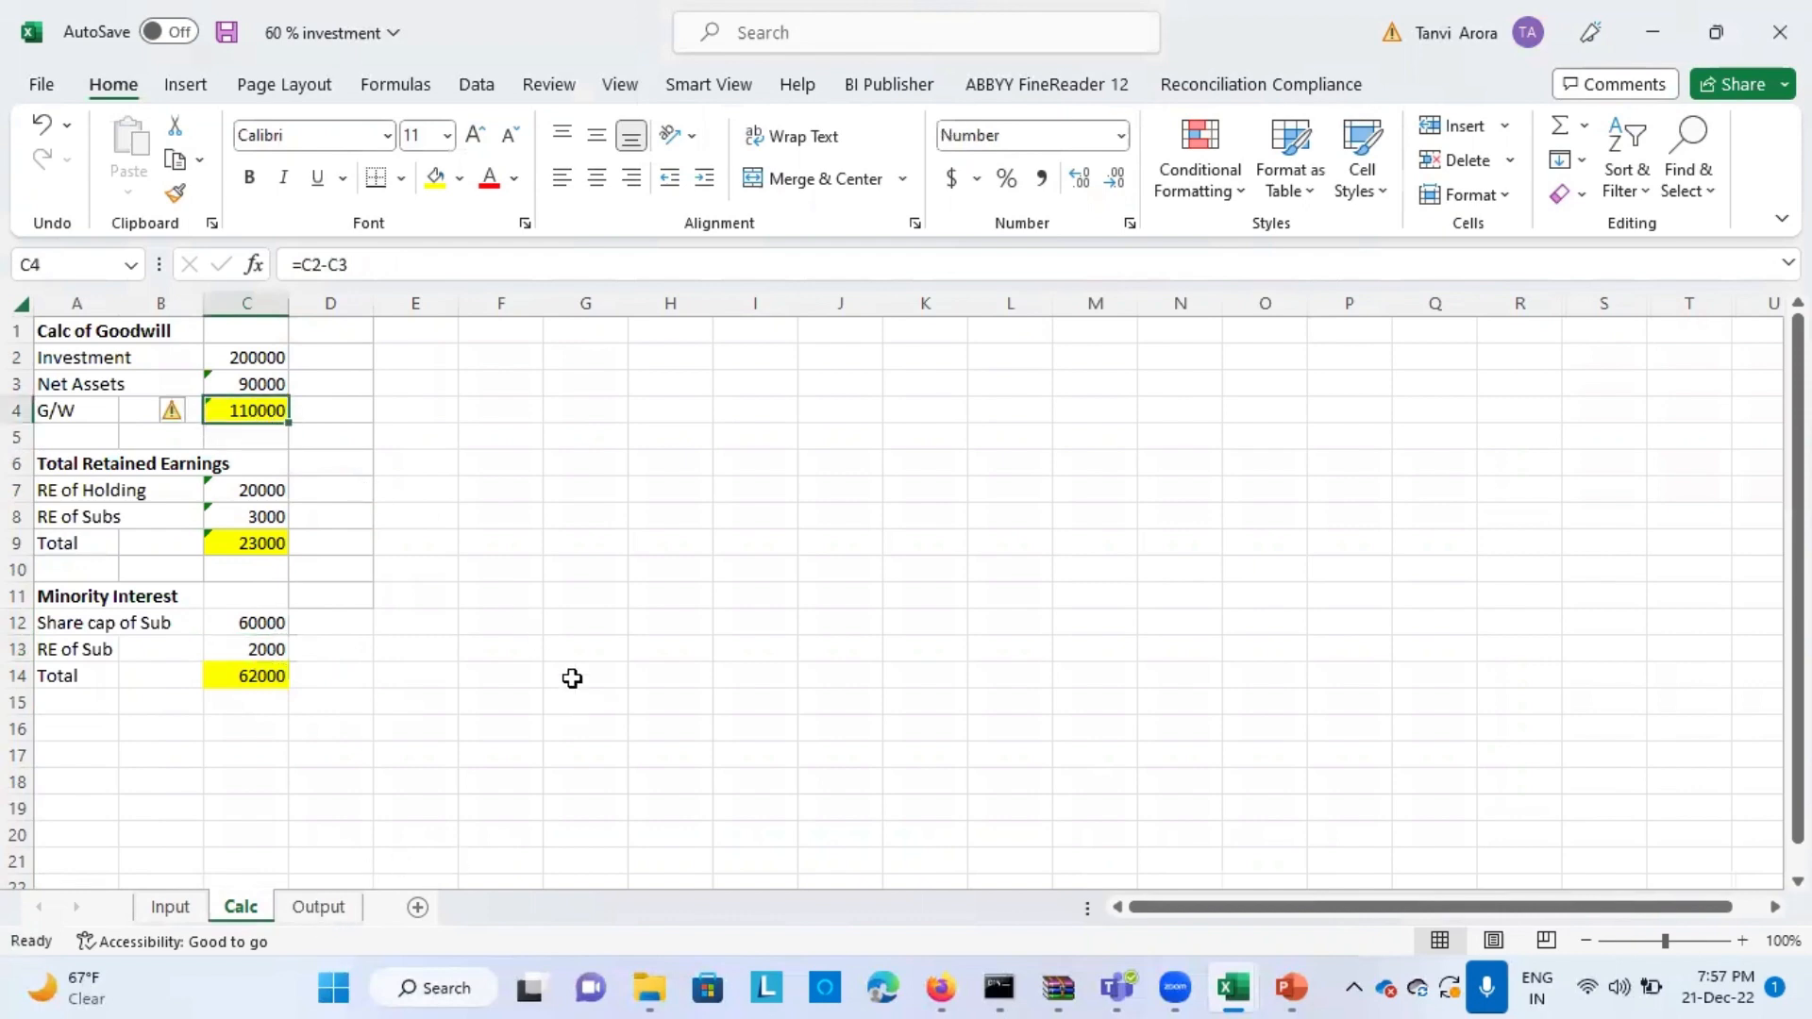
pyautogui.click(318, 906)
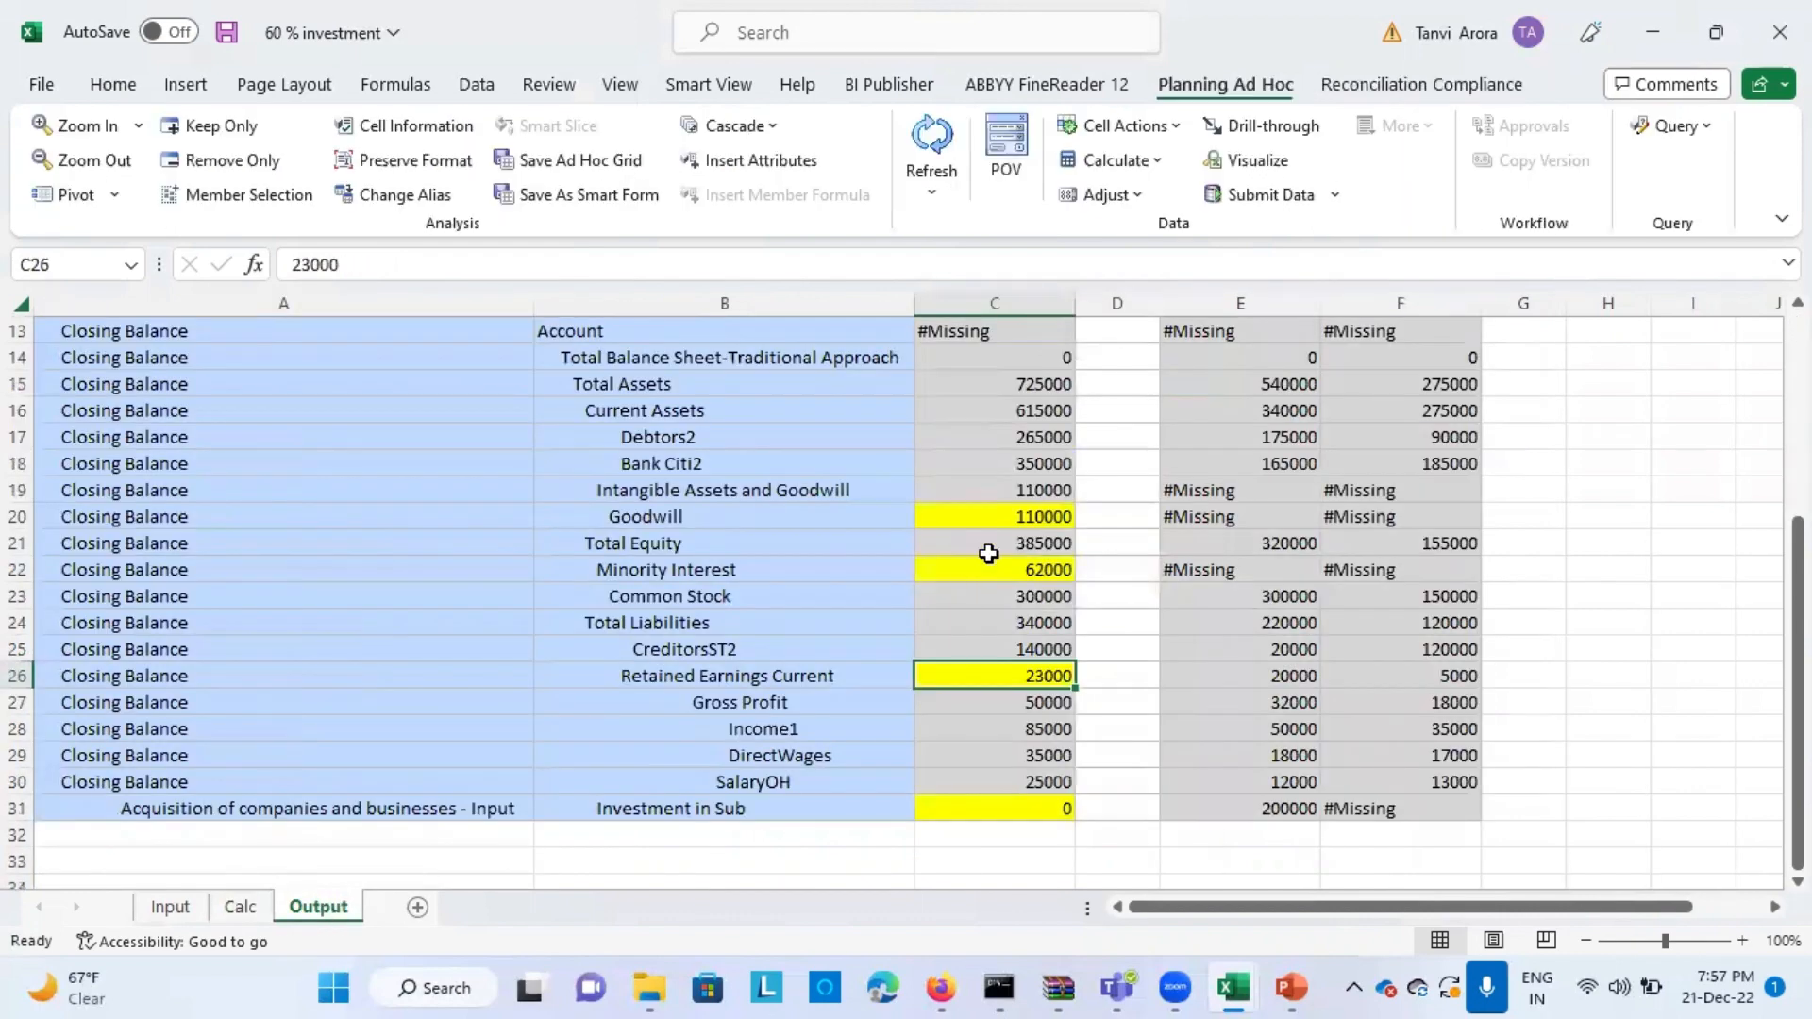
pyautogui.click(977, 519)
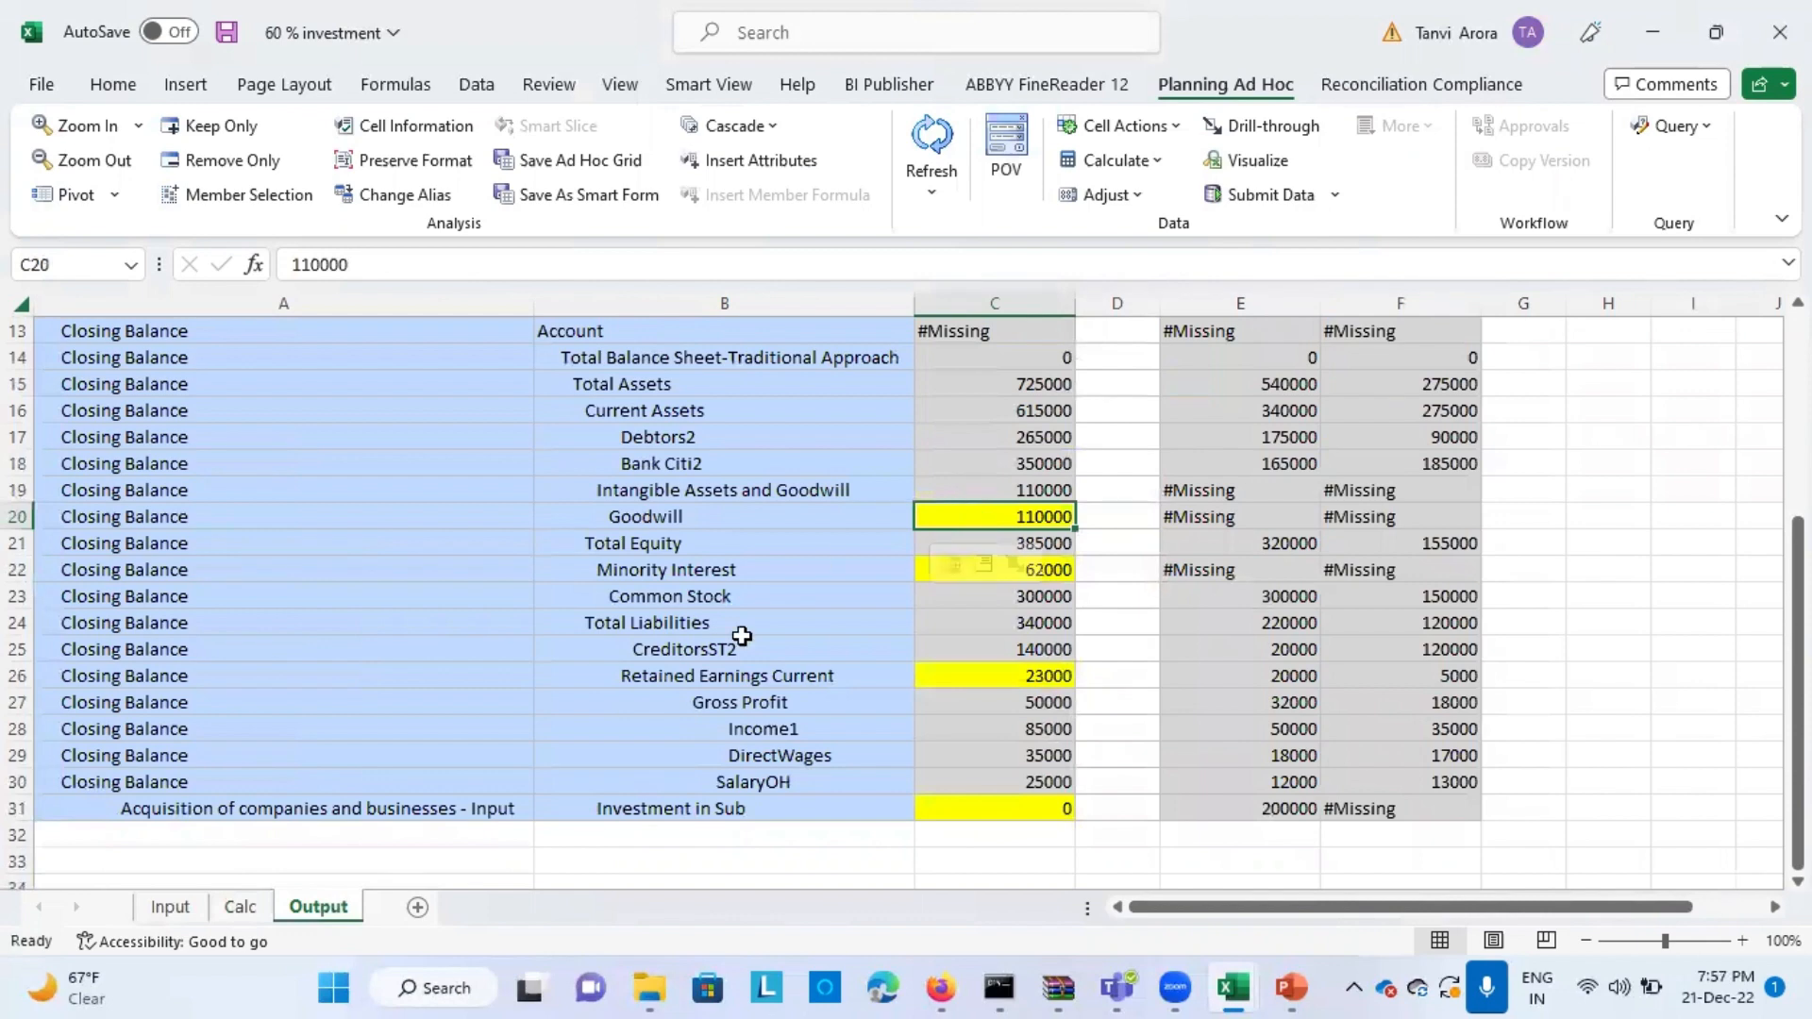
pyautogui.click(242, 908)
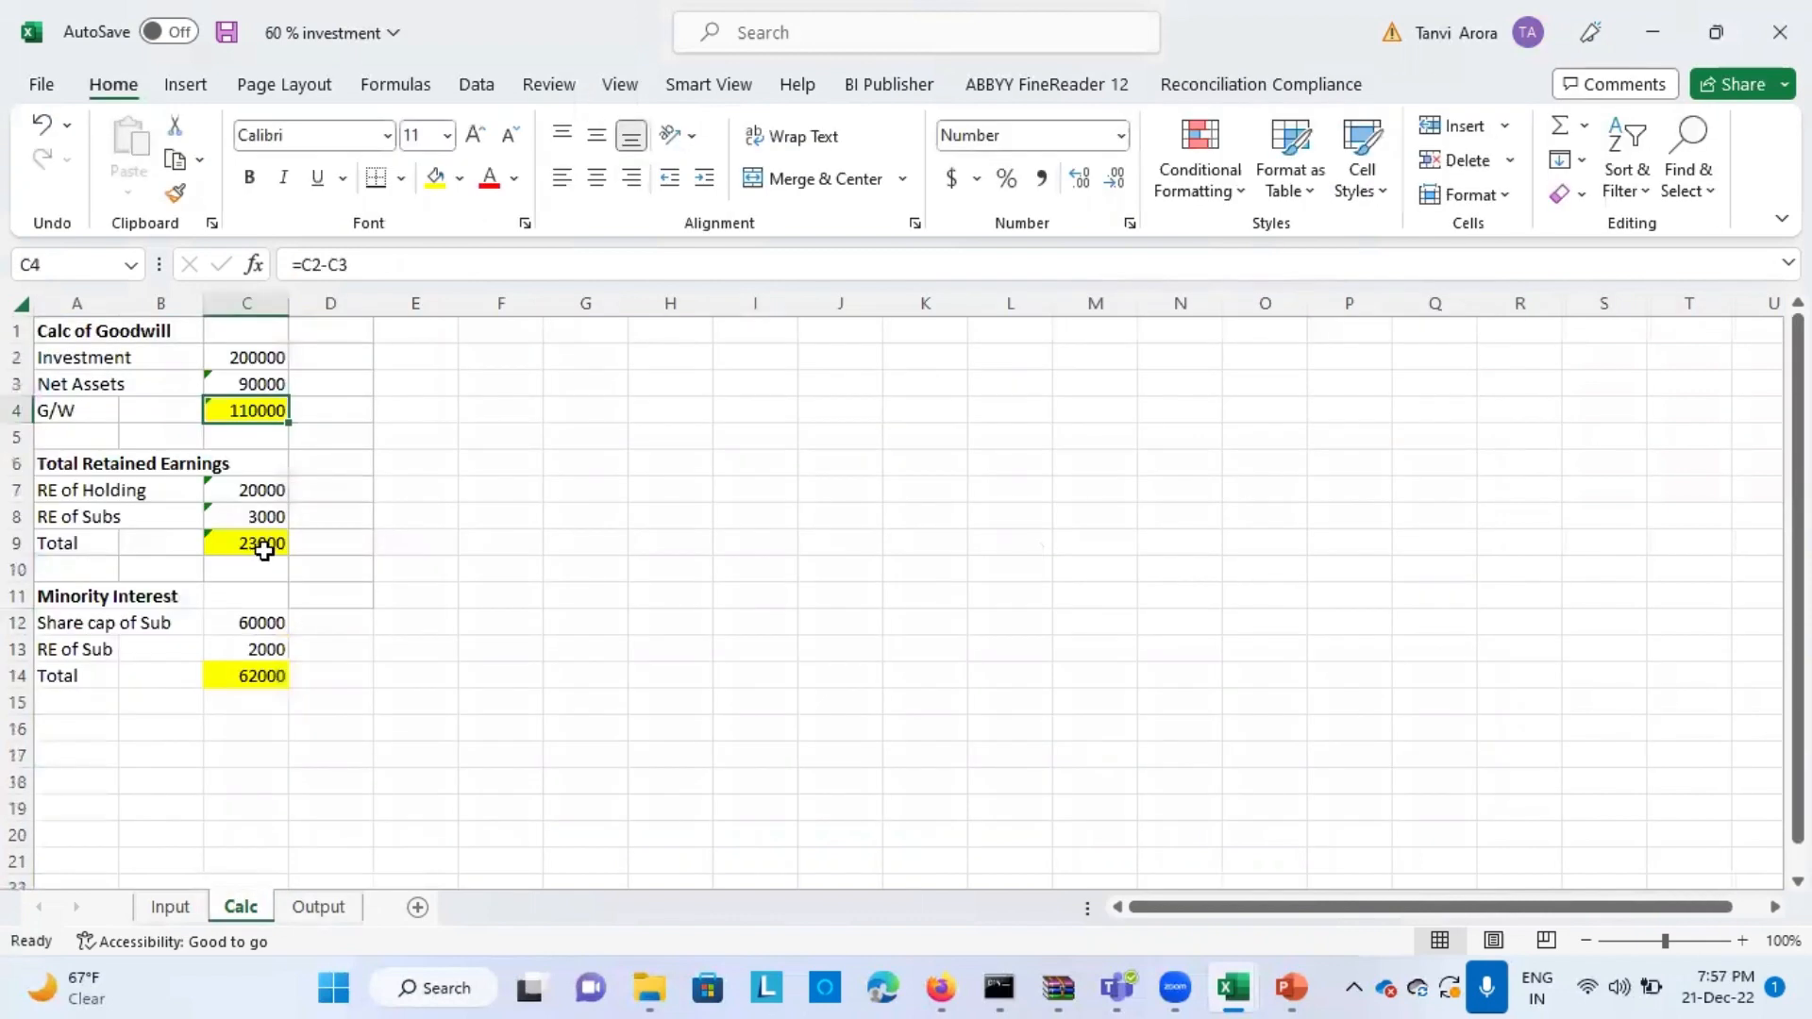
pyautogui.click(318, 906)
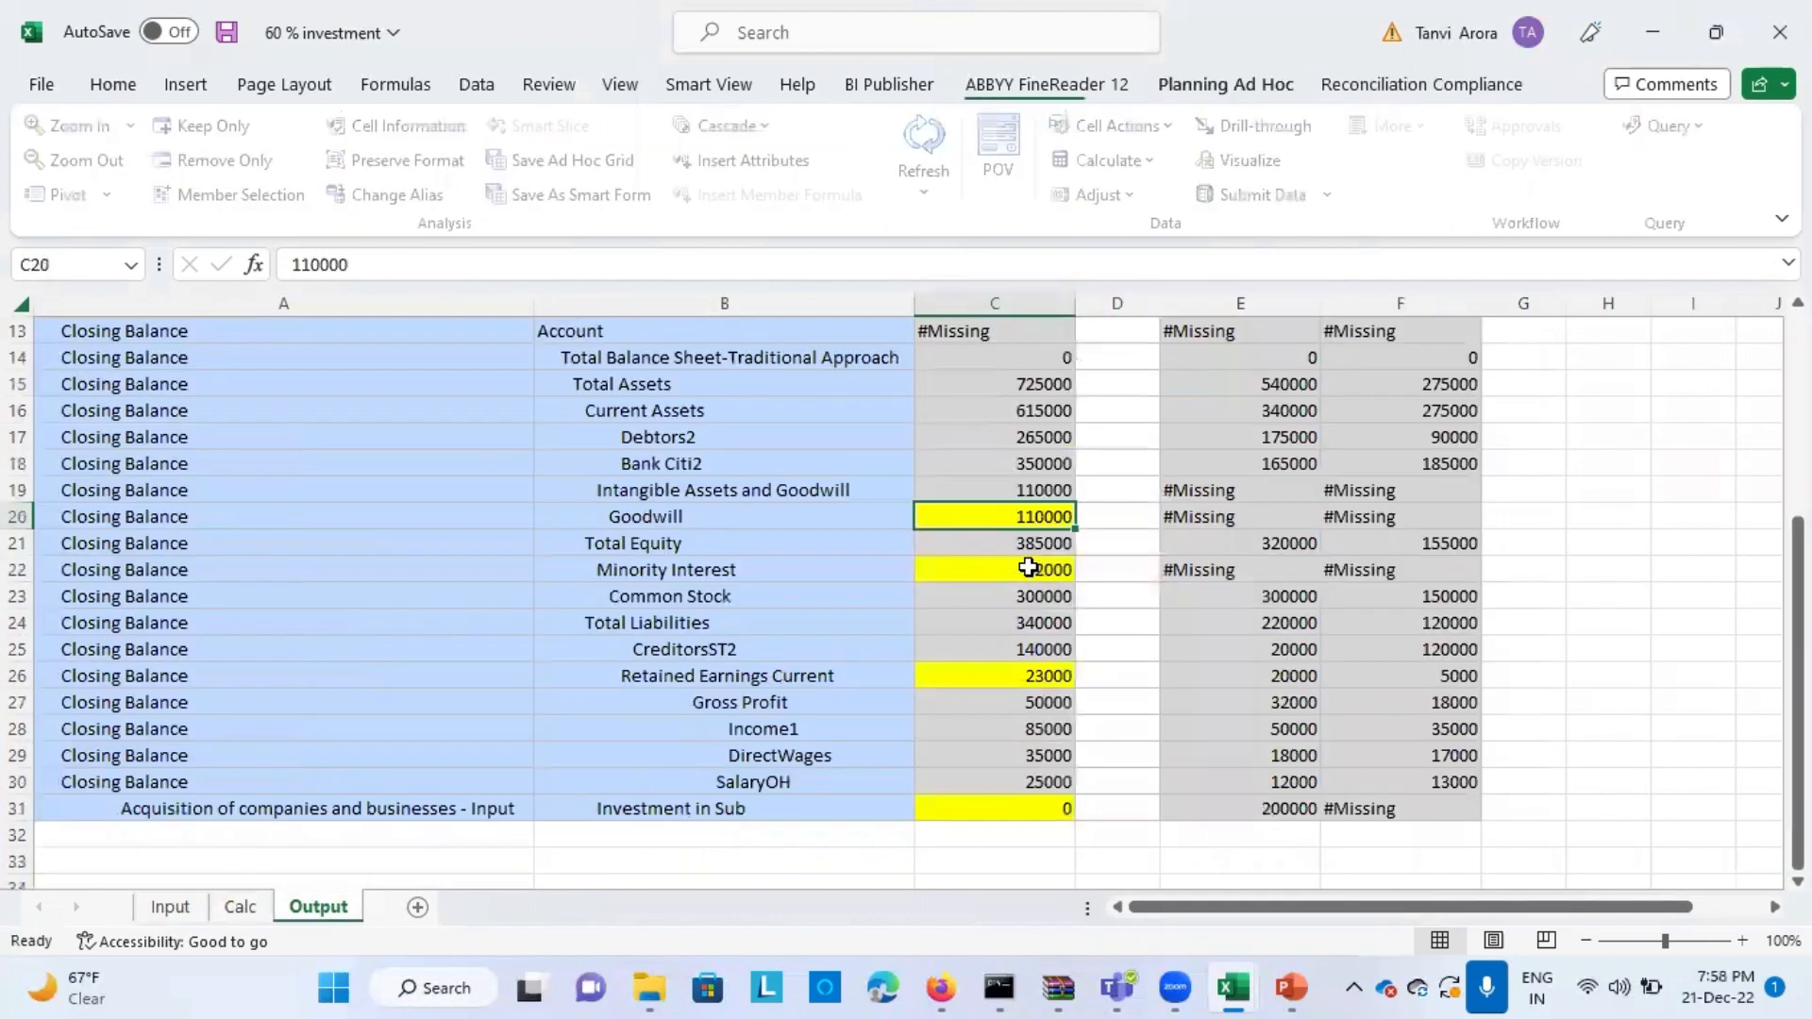
pyautogui.click(1000, 678)
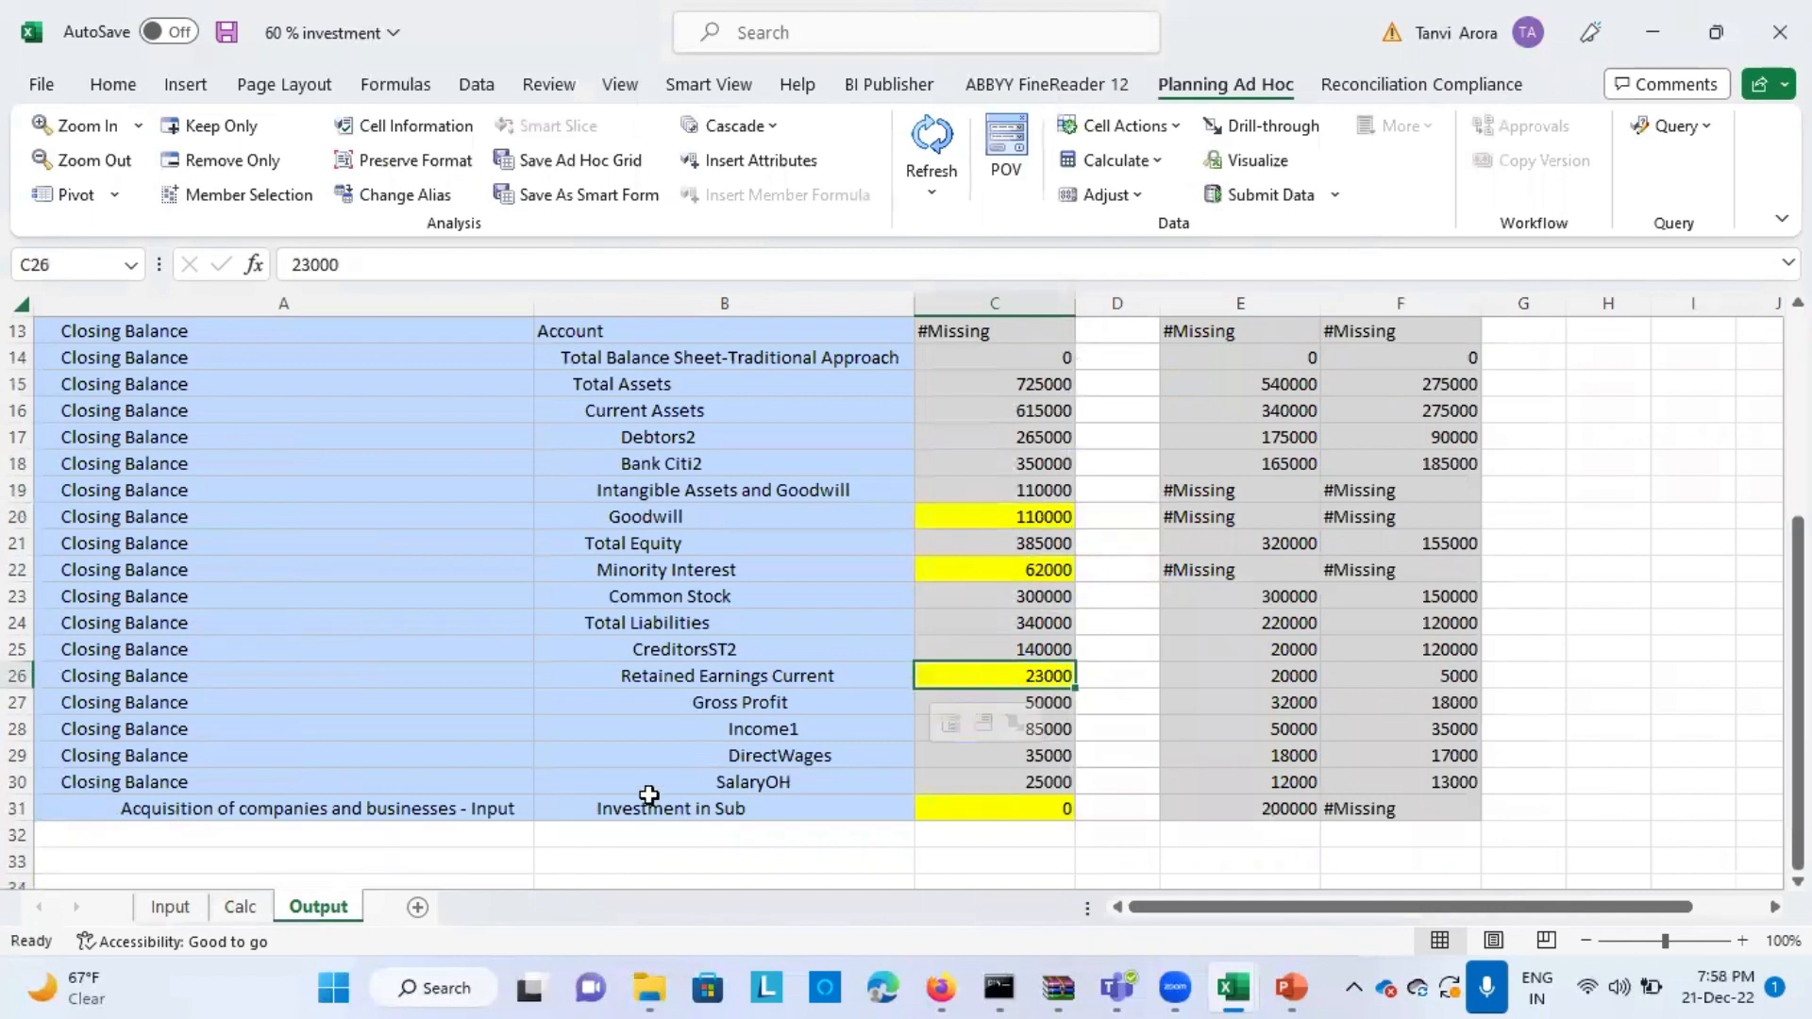
pyautogui.click(242, 907)
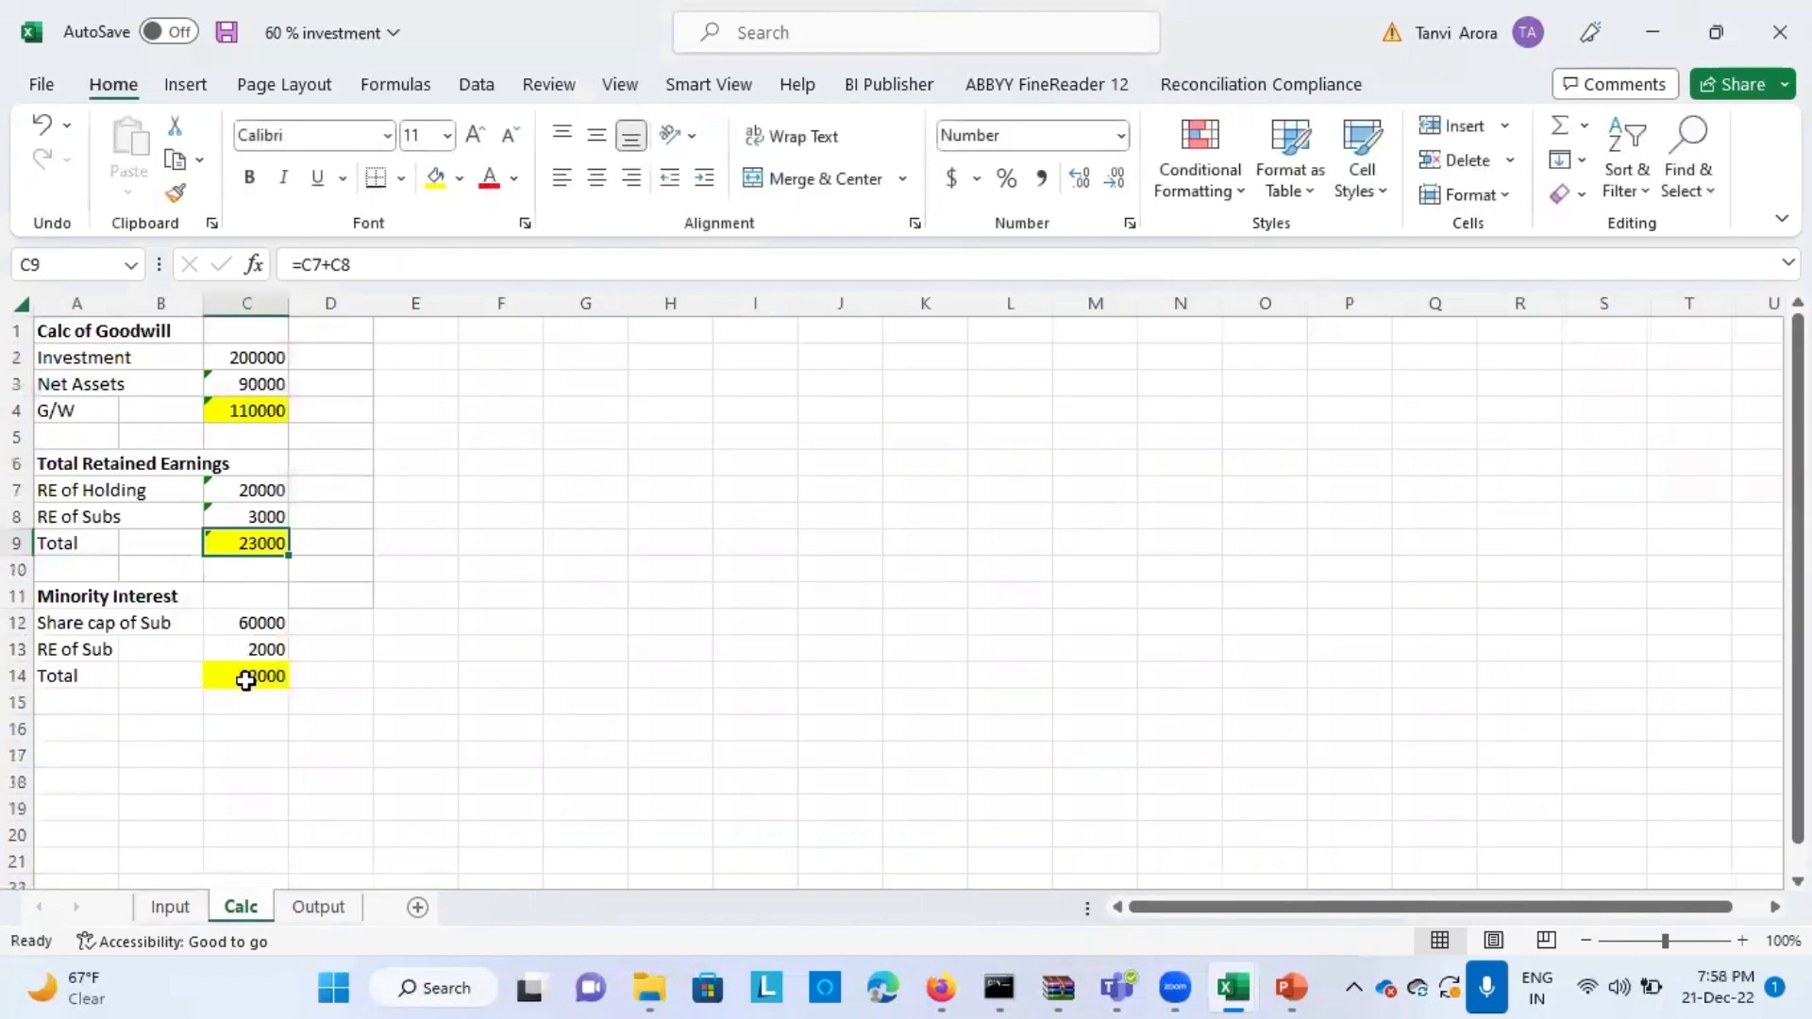
pyautogui.moveTo(246, 679); pyautogui.dragTo(324, 882)
pyautogui.click(321, 906)
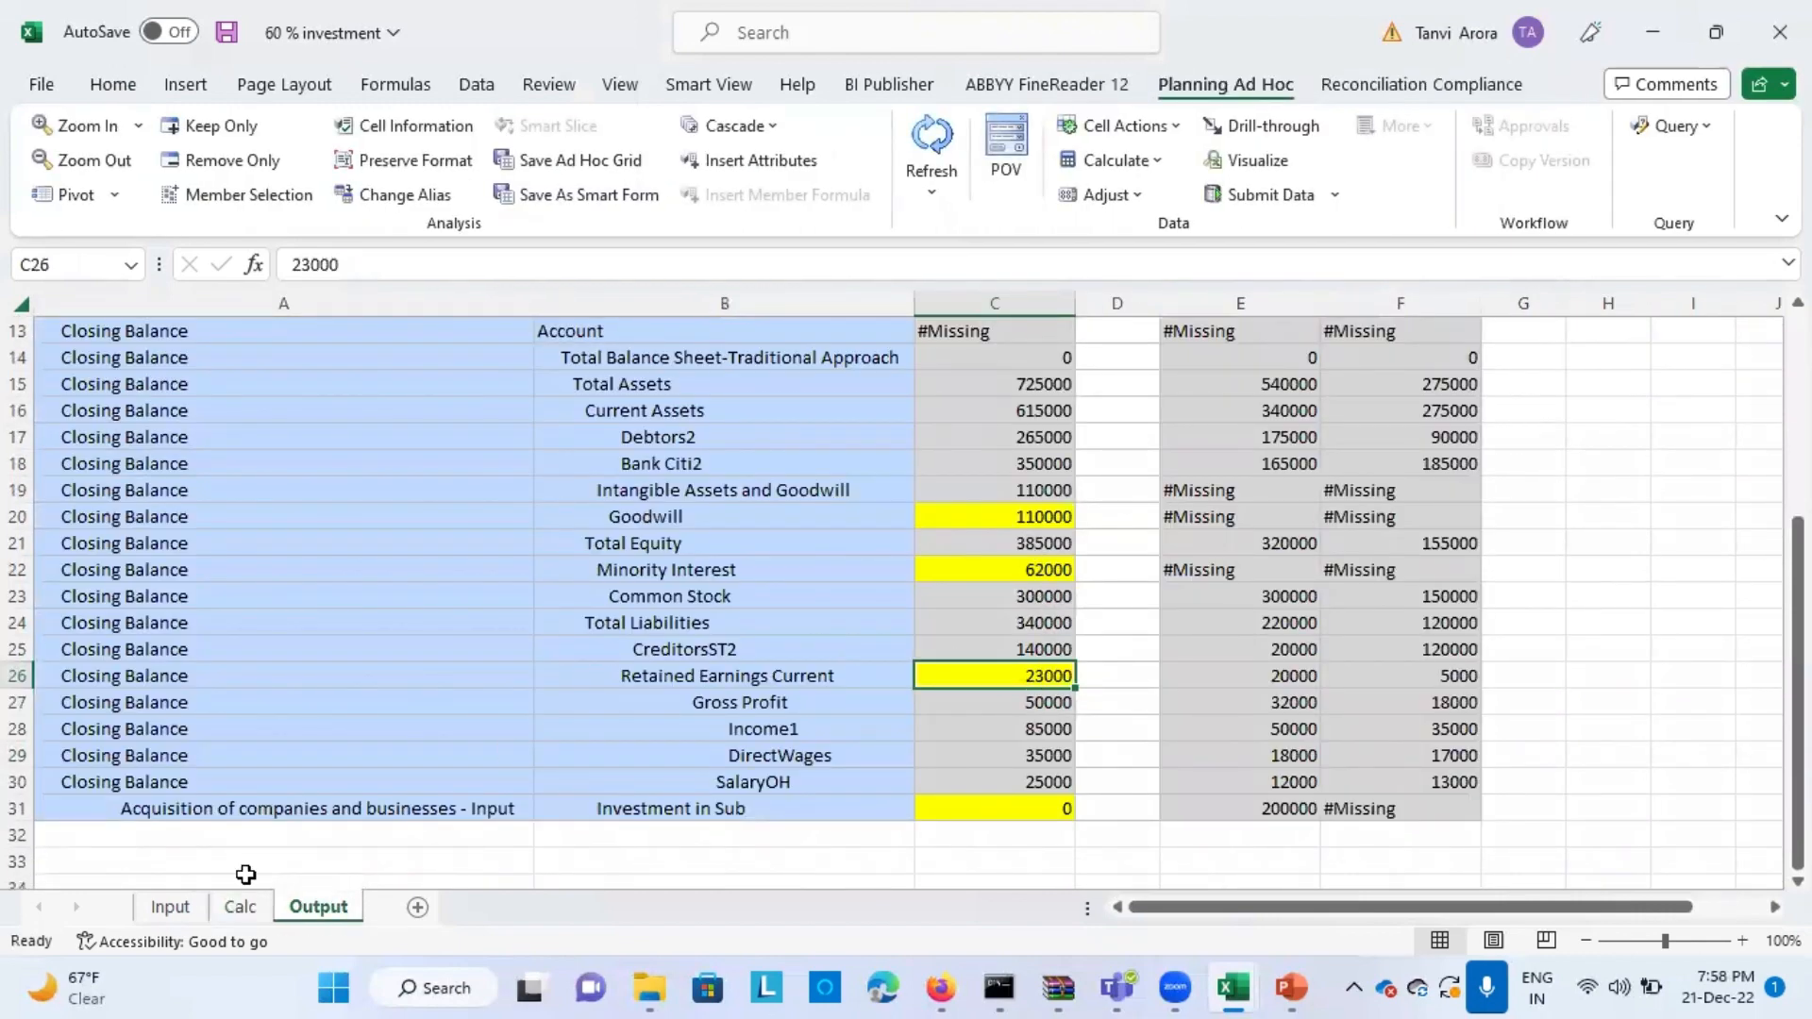
pyautogui.click(241, 907)
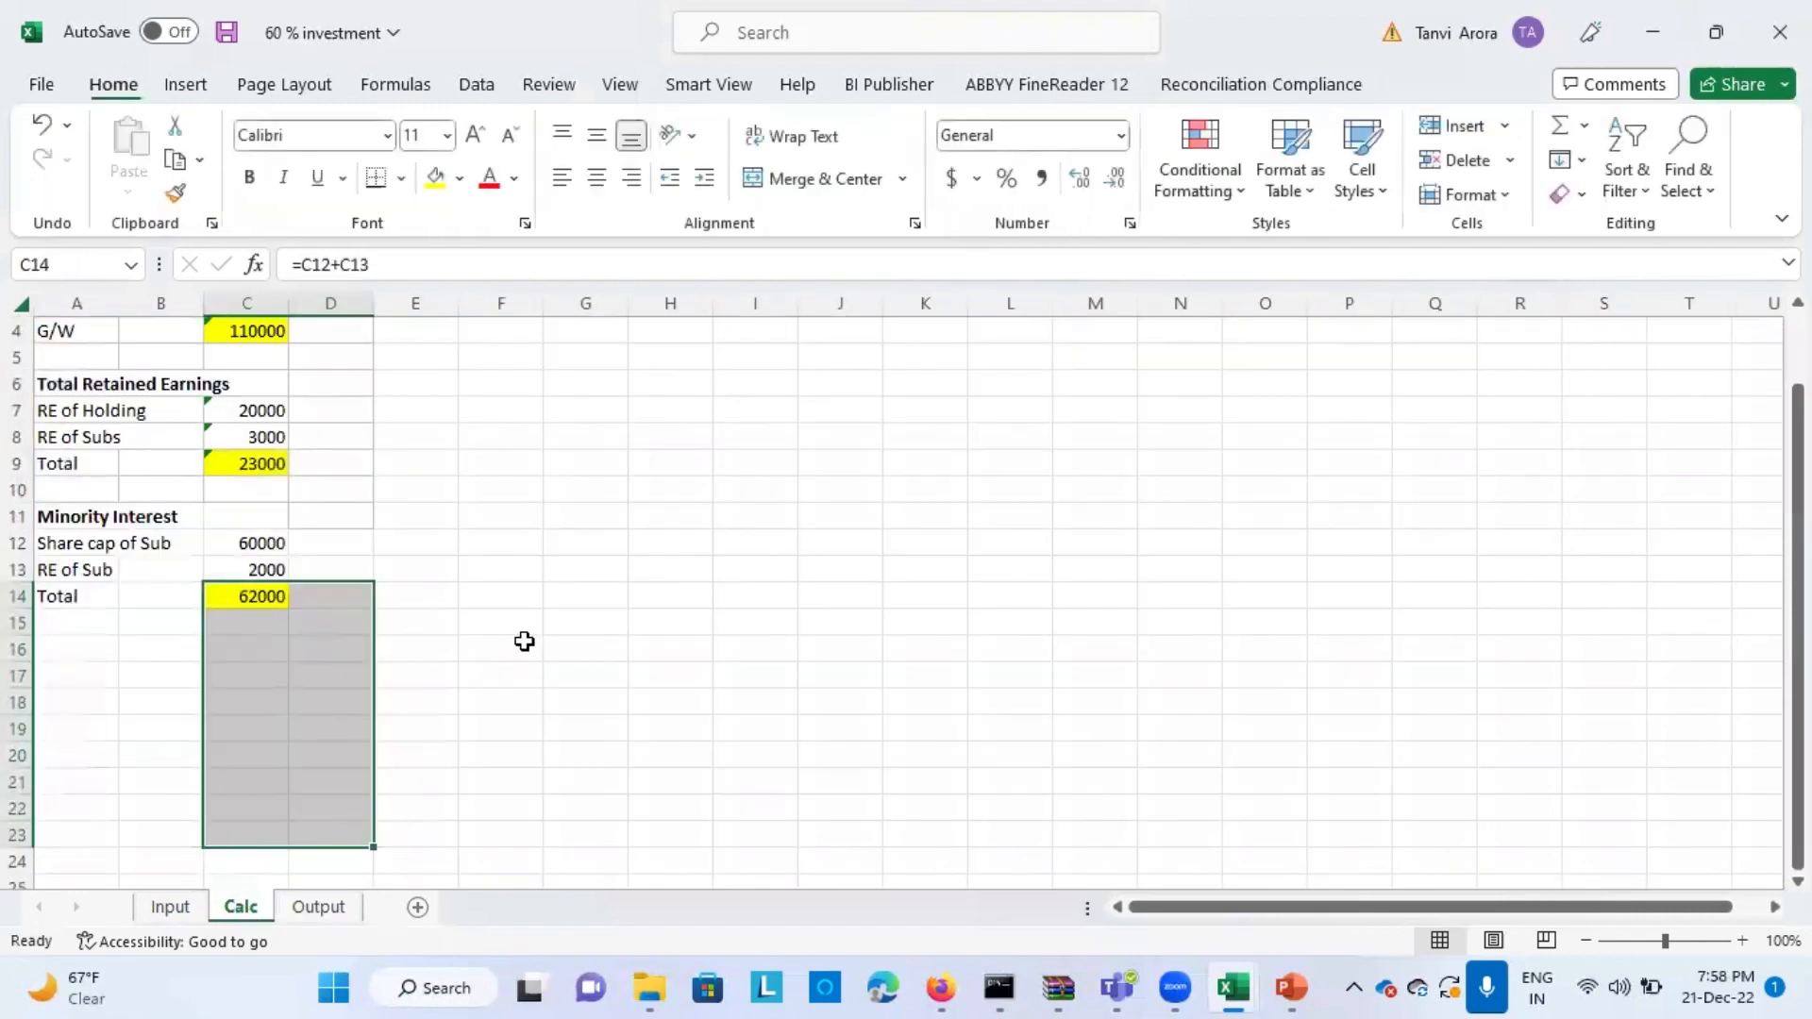
pyautogui.click(525, 642)
pyautogui.scroll(1, 594, 493)
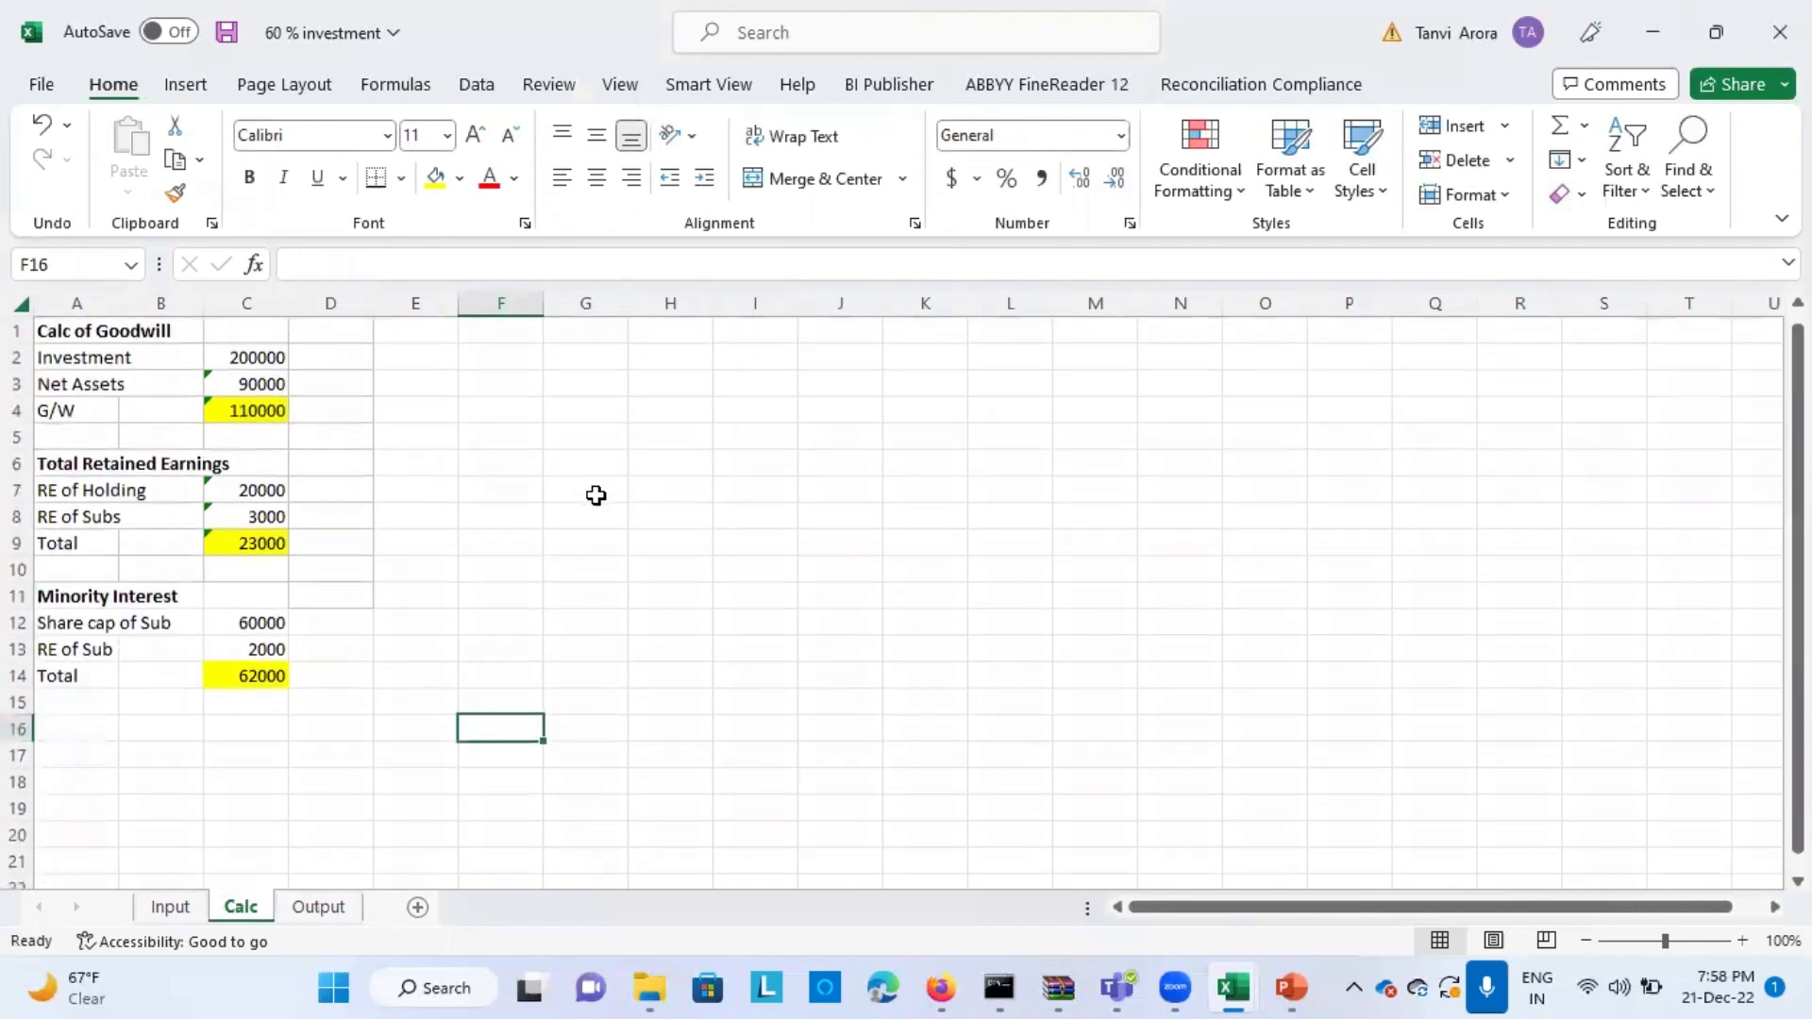
pyautogui.click(786, 66)
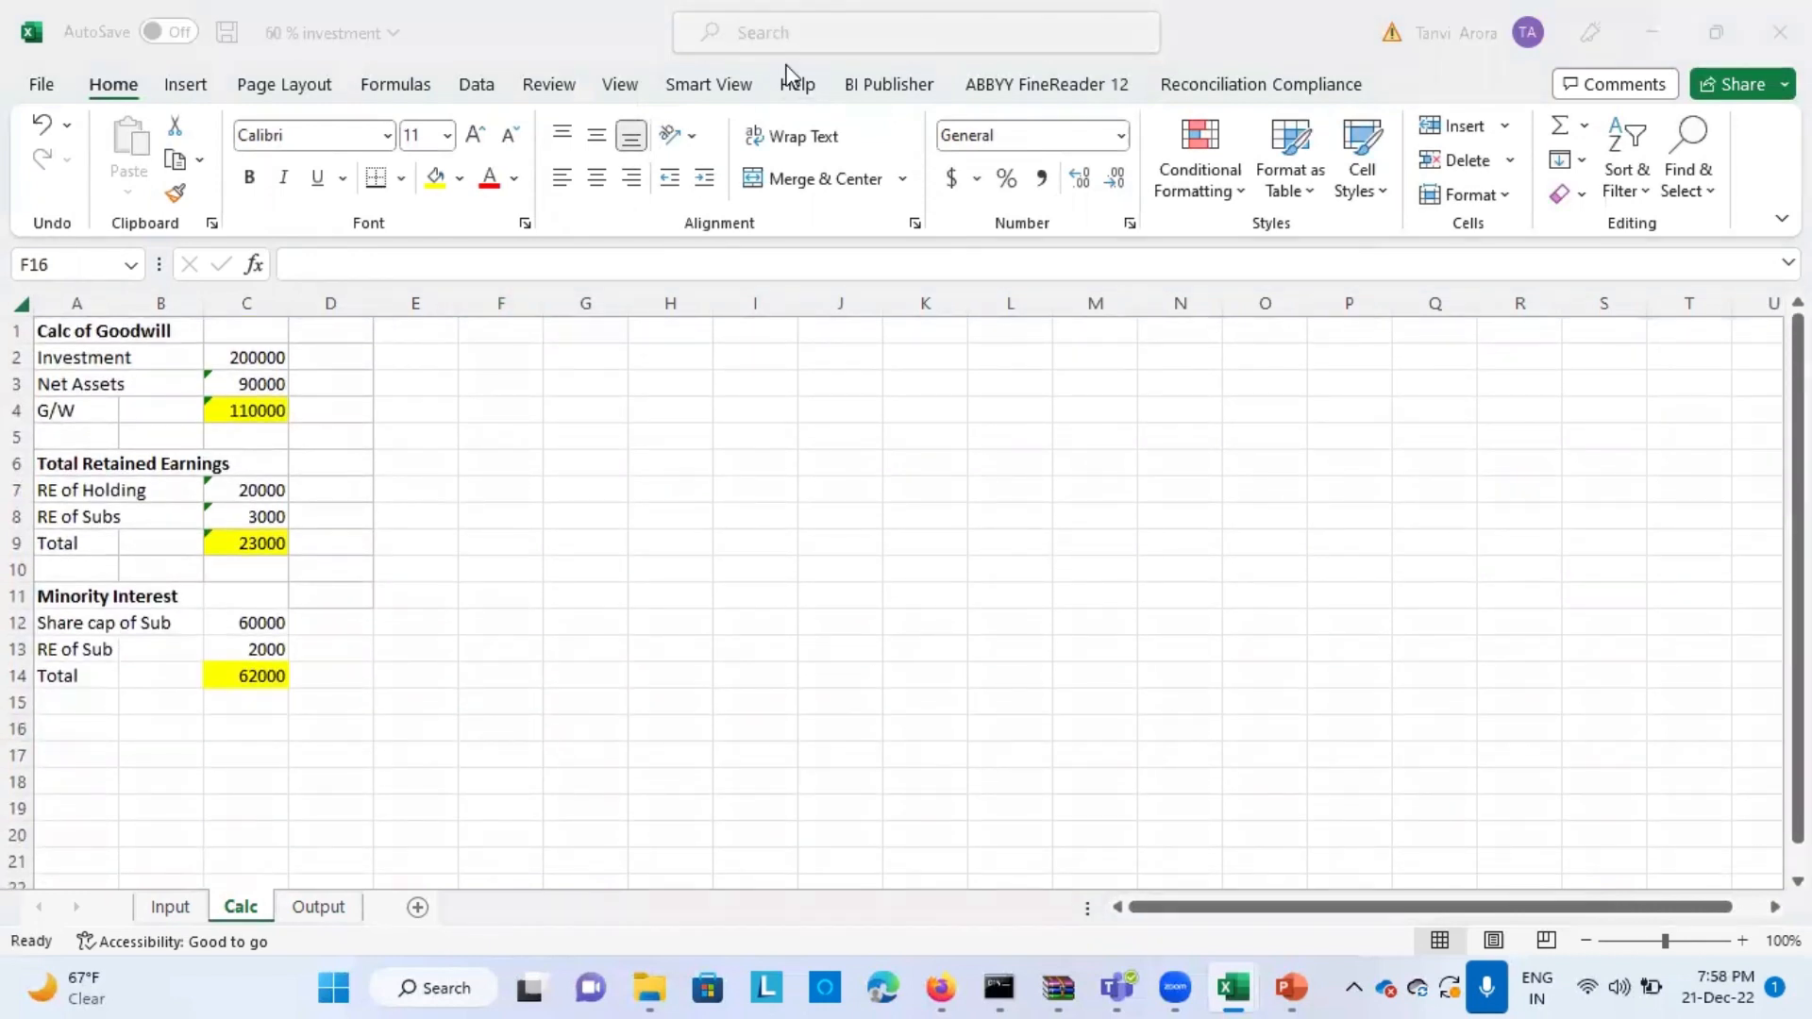